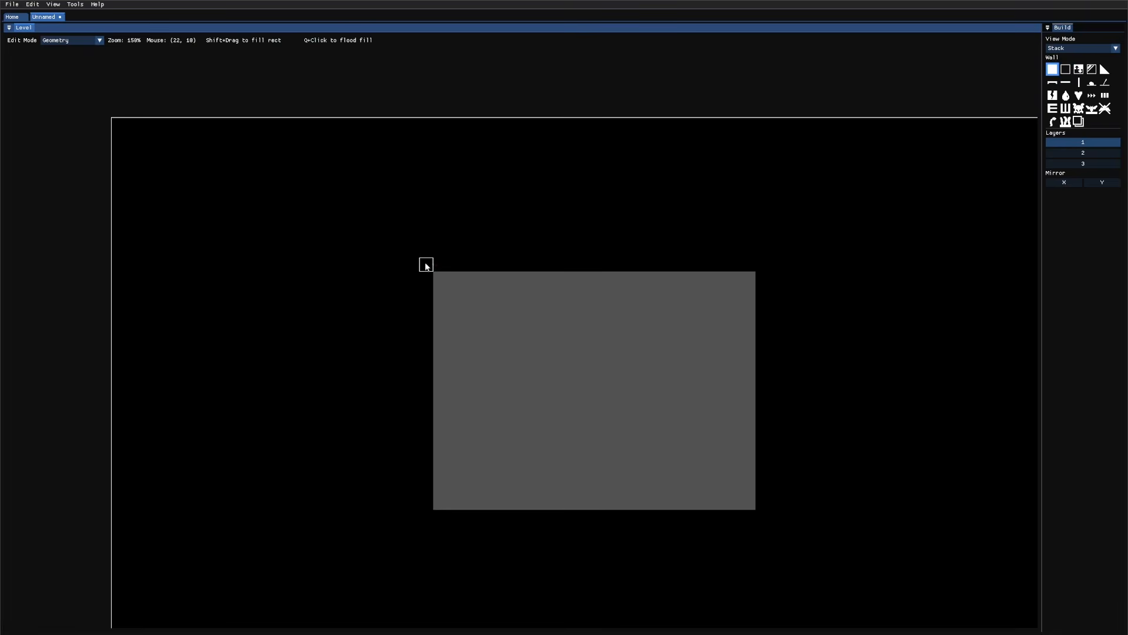
# Step: Clear the block's top three rows with Air and paint three shafts above it
pyautogui.scroll(2, 639, 260)
pyautogui.press('d')
pyautogui.moveTo(665, 258); pyautogui.dragTo(602, 275, button='middle')
pyautogui.scroll(-2, 498, 285)
pyautogui.scroll(3, 548, 277)
pyautogui.moveTo(402, 311); pyautogui.dragTo(402, 268)
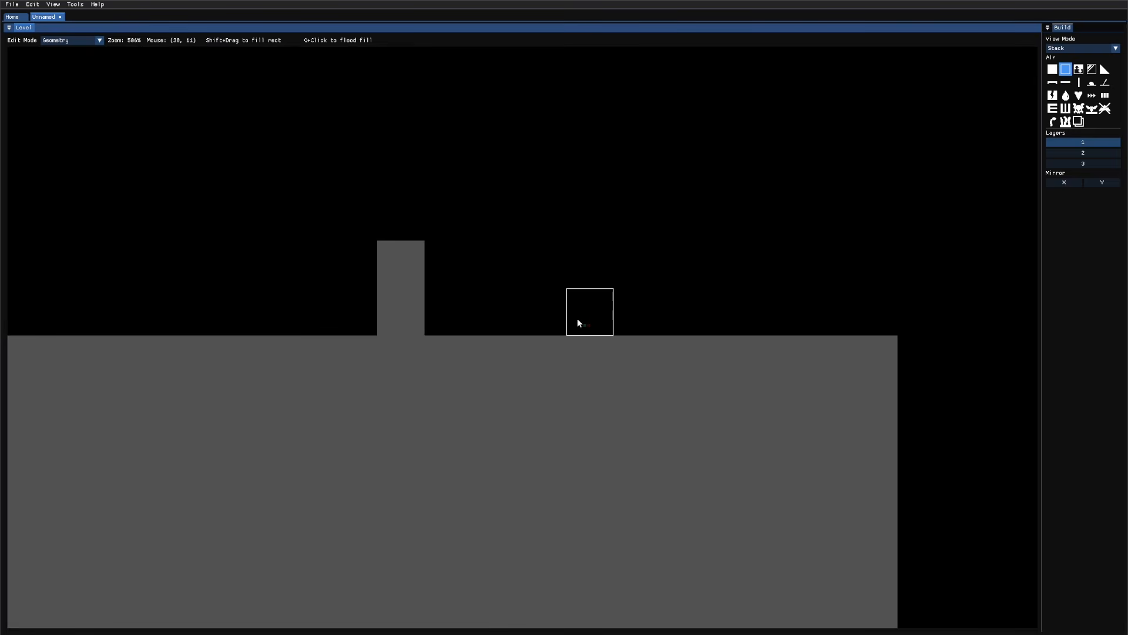
pyautogui.moveTo(557, 301); pyautogui.dragTo(547, 267)
pyautogui.moveTo(680, 314); pyautogui.dragTo(679, 280)
# Step: Cap the right shaft with a shortcut entrance, draw dots up the middle, and add a den marker
pyautogui.press('s')
pyautogui.press('d')
pyautogui.press('s')
pyautogui.click(680, 283)
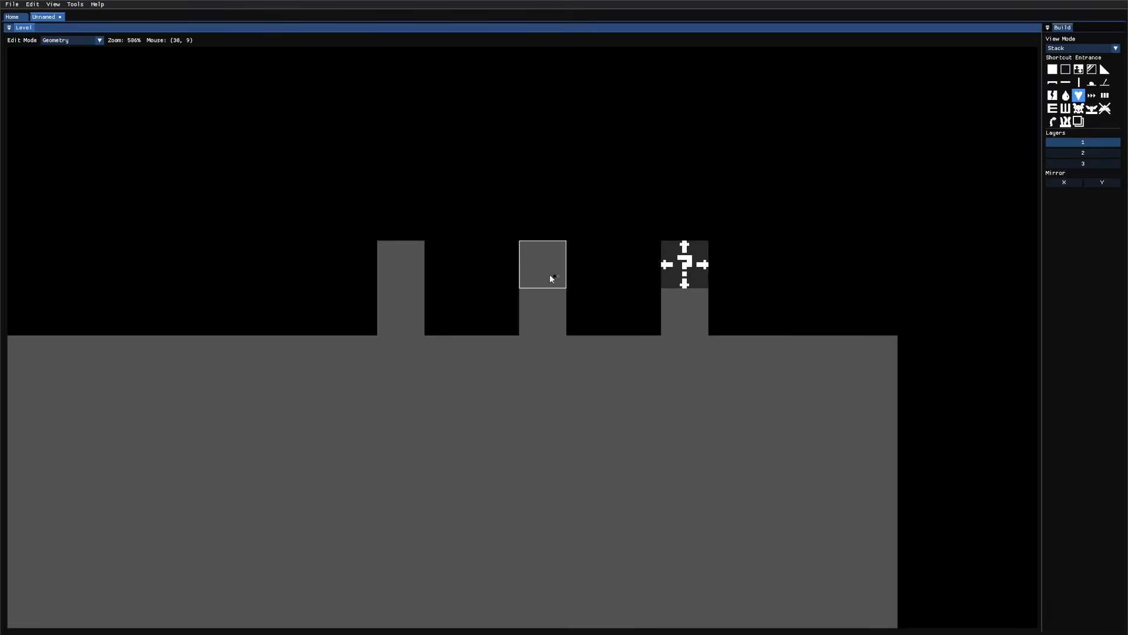
pyautogui.press('d')
pyautogui.moveTo(555, 206); pyautogui.dragTo(532, 145)
pyautogui.press('s')
pyautogui.press('a')
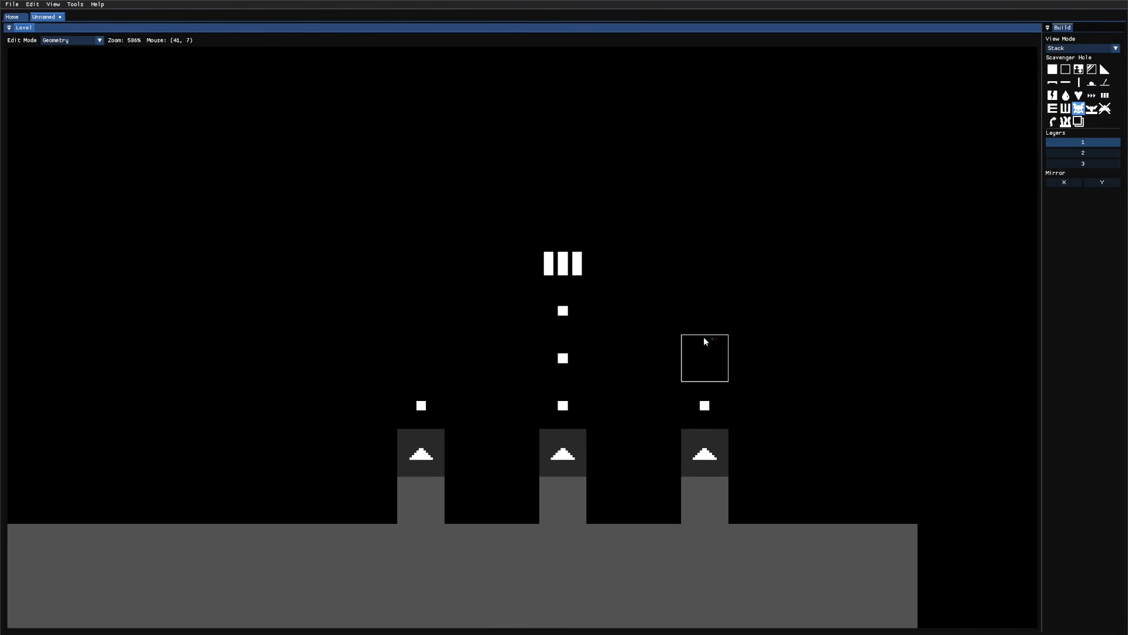
pyautogui.press('a')
pyautogui.press('a')
pyautogui.click(703, 337)
# Step: Select the Fishy > Integrated Wall Vent 2 tile in Tiles mode
pyautogui.press('d')
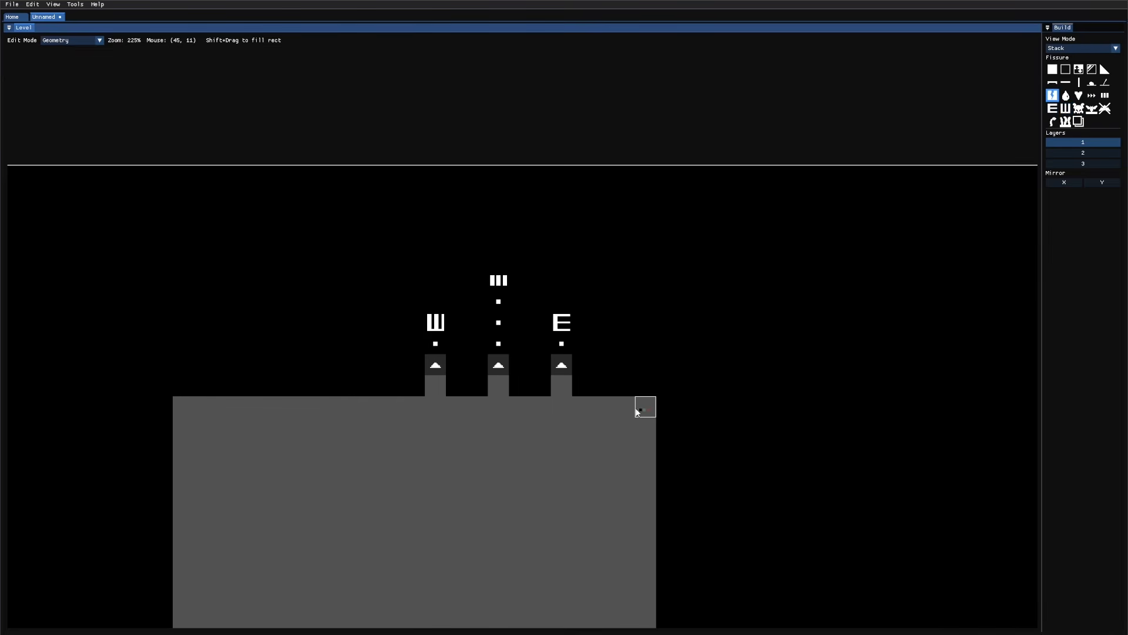
pyautogui.press('3')
pyautogui.click(934, 69)
pyautogui.scroll(-10, 932, 288)
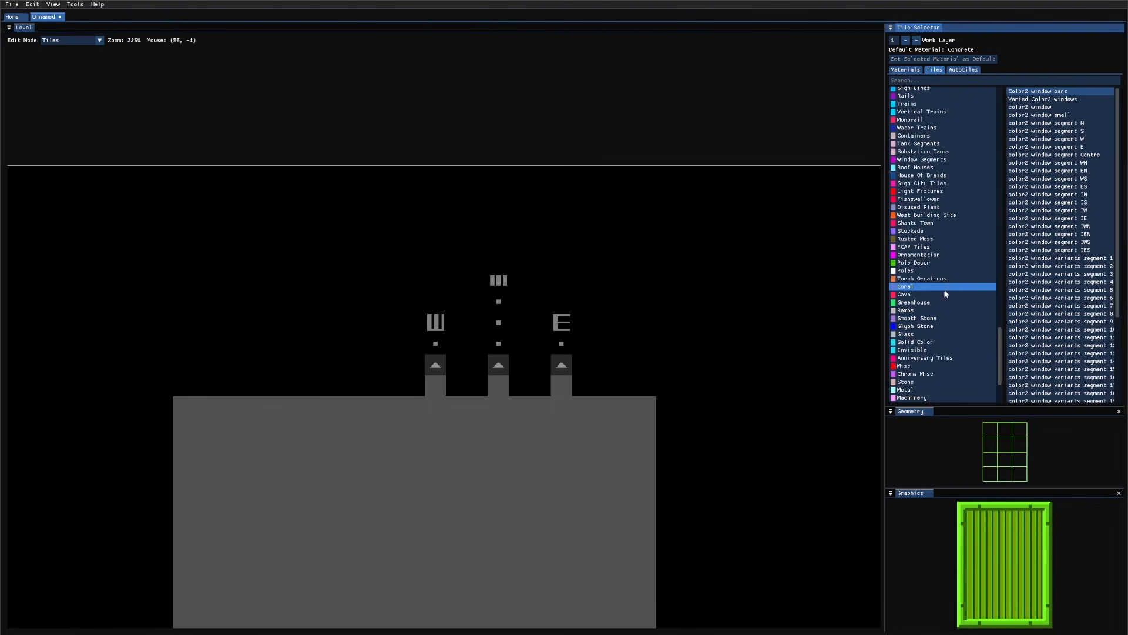
pyautogui.click(905, 326)
pyautogui.click(1044, 234)
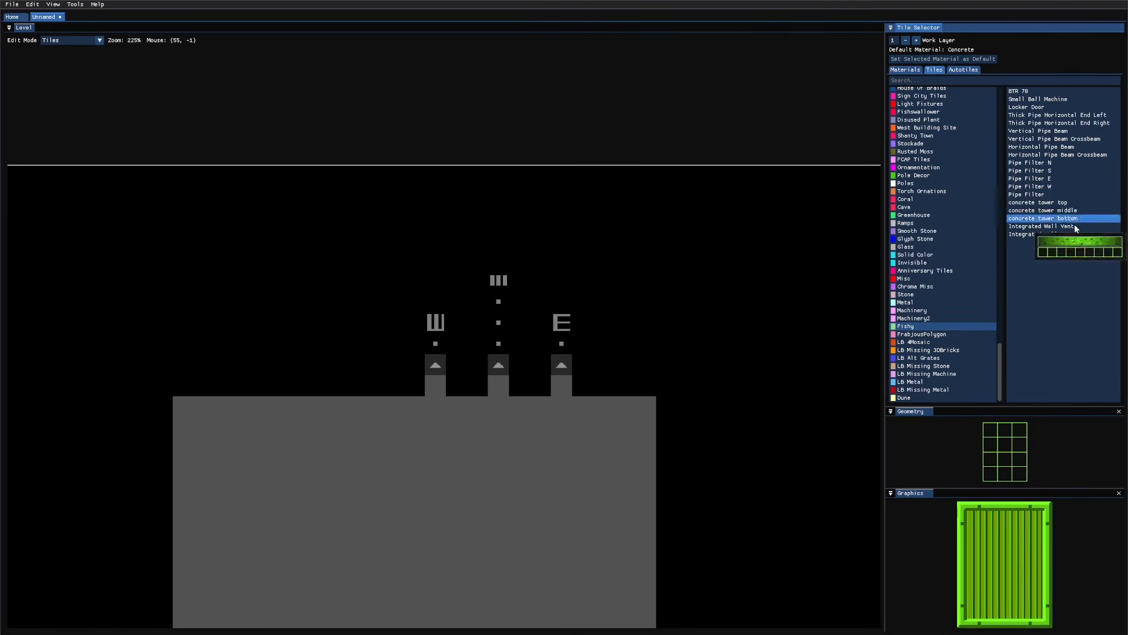
pyautogui.scroll(2, 655, 306)
pyautogui.scroll(-2, 655, 306)
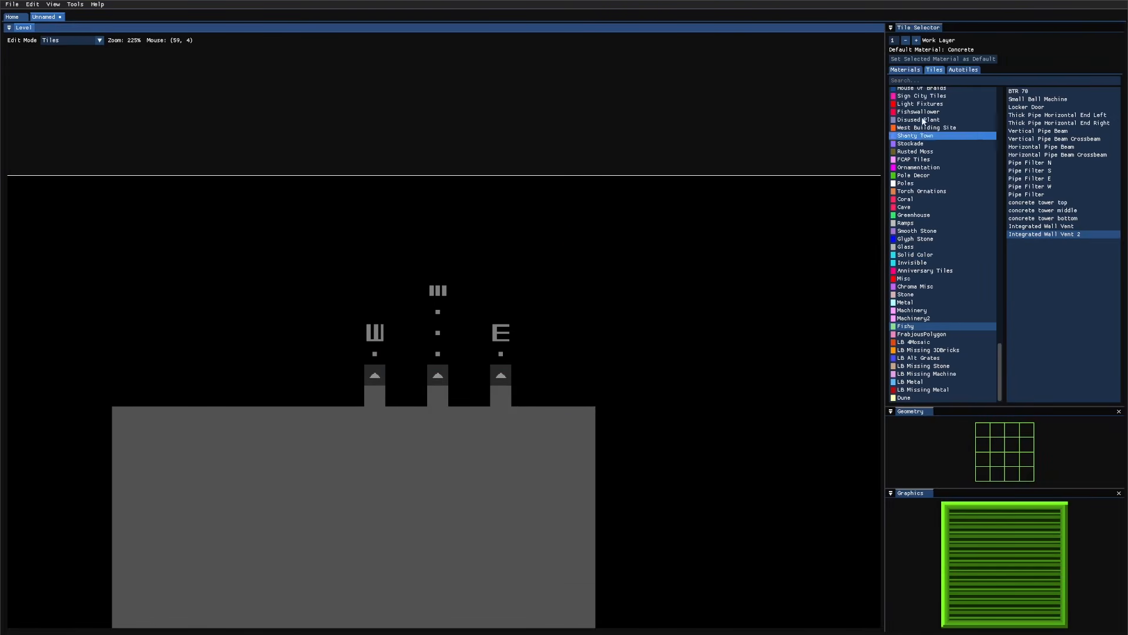
# Step: Paint BigMetal material around the shortcut shafts
pyautogui.click(905, 69)
pyautogui.click(1032, 126)
pyautogui.moveTo(353, 396)
pyautogui.mouseDown()
pyautogui.moveTo(396, 351)
pyautogui.moveTo(522, 269)
pyautogui.mouseUp()
# Step: Paint vertical Inset Pipes over all three shafts and cap the right and middle pipes
pyautogui.click(935, 69)
pyautogui.scroll(5, 937, 196)
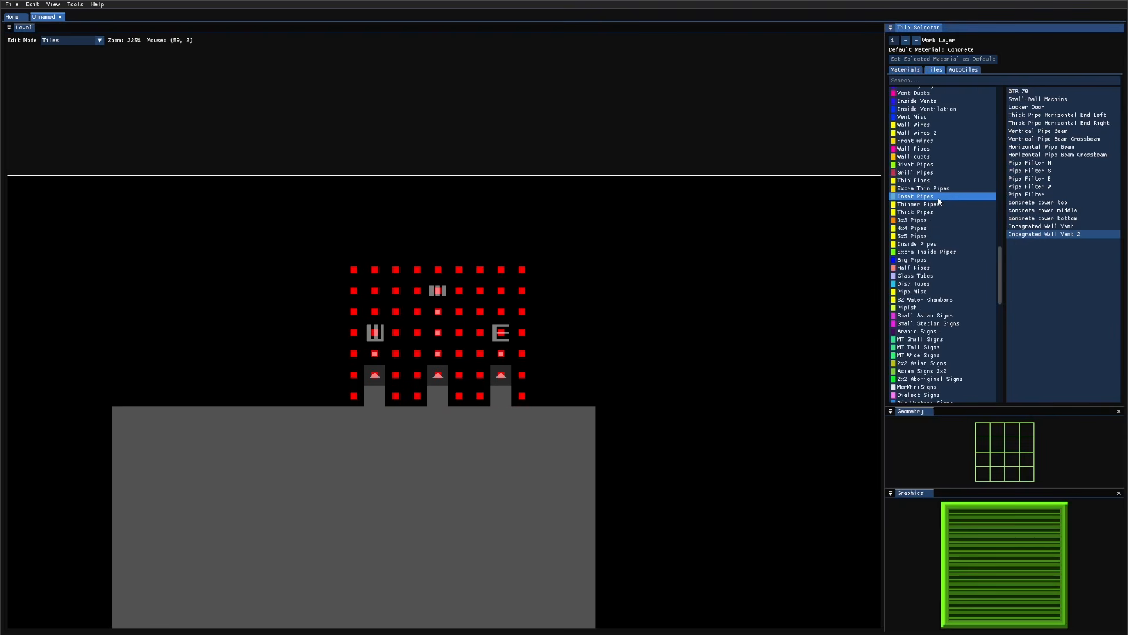
pyautogui.click(937, 204)
pyautogui.press('a')
pyautogui.press('a')
pyautogui.press('a')
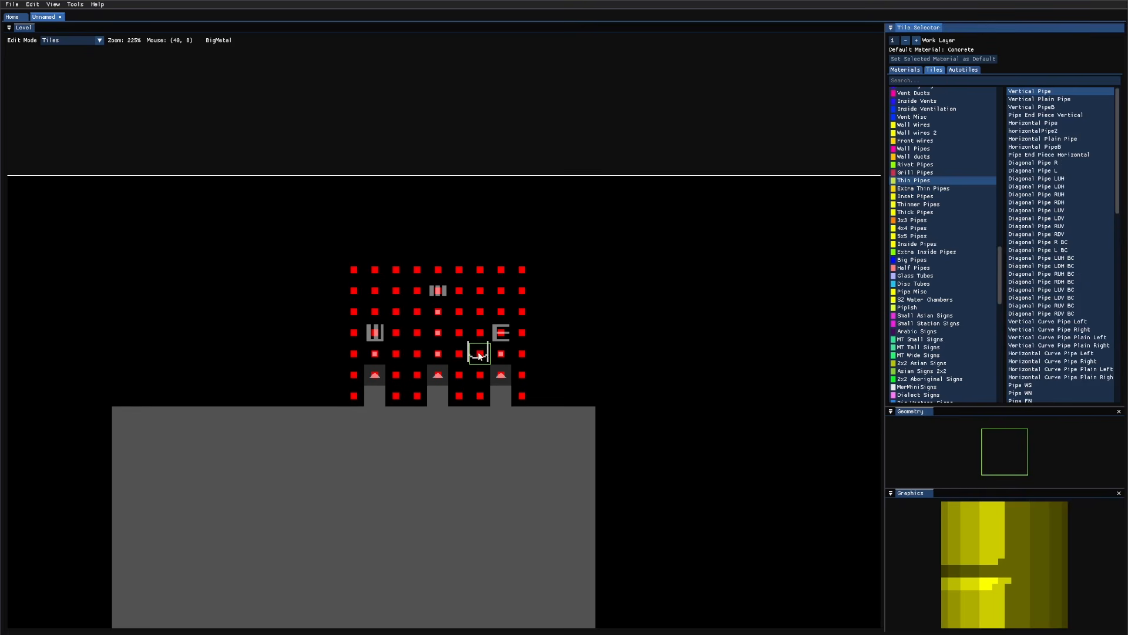
pyautogui.press('d')
pyautogui.press('d')
pyautogui.moveTo(499, 355); pyautogui.dragTo(503, 308)
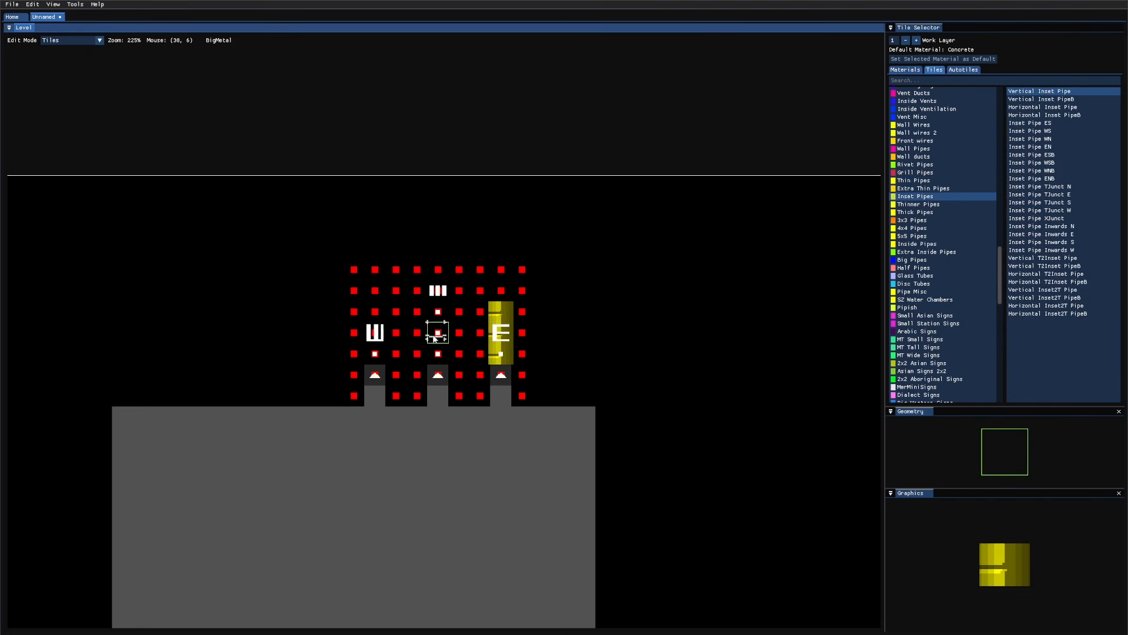
pyautogui.moveTo(436, 357); pyautogui.dragTo(437, 311)
pyautogui.moveTo(375, 355); pyautogui.dragTo(375, 311)
pyautogui.press('s')
pyautogui.press('s')
pyautogui.press('s')
pyautogui.press('s')
pyautogui.press('s')
pyautogui.press('s')
pyautogui.press('s')
pyautogui.press('s')
pyautogui.press('s')
pyautogui.press('s')
pyautogui.press('s')
pyautogui.press('s')
pyautogui.press('s')
pyautogui.press('s')
pyautogui.press('s')
pyautogui.press('s')
pyautogui.press('s')
pyautogui.press('s')
pyautogui.press('s')
pyautogui.click(502, 294)
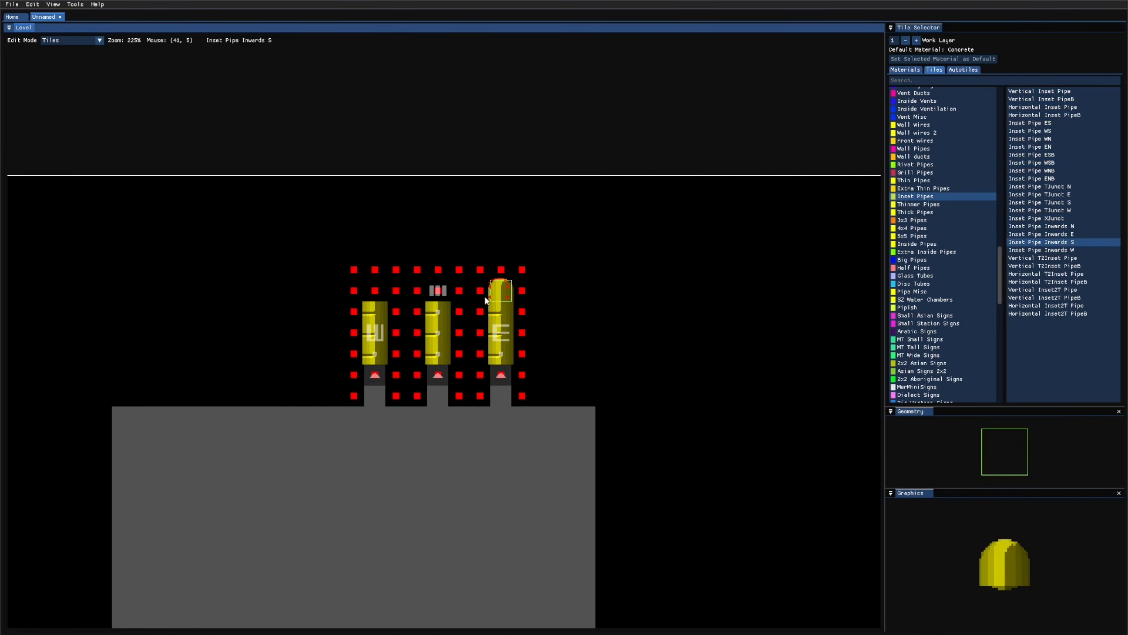
pyautogui.click(437, 292)
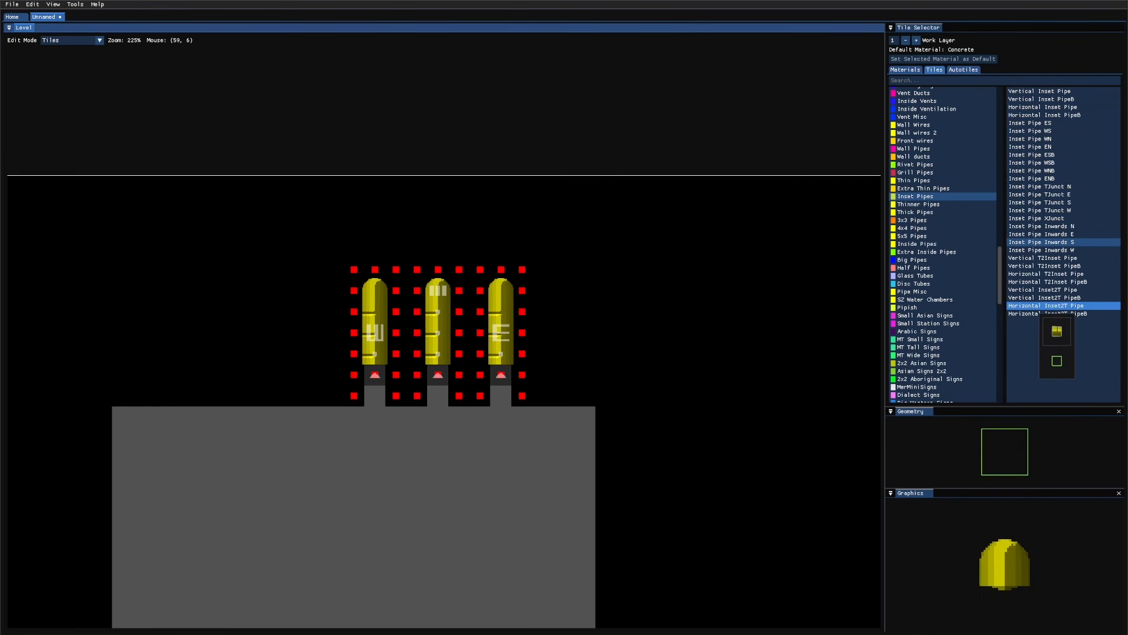
# Step: Place an Integrated Wall Vent 2 tile to the left of the pipes
pyautogui.press('q')
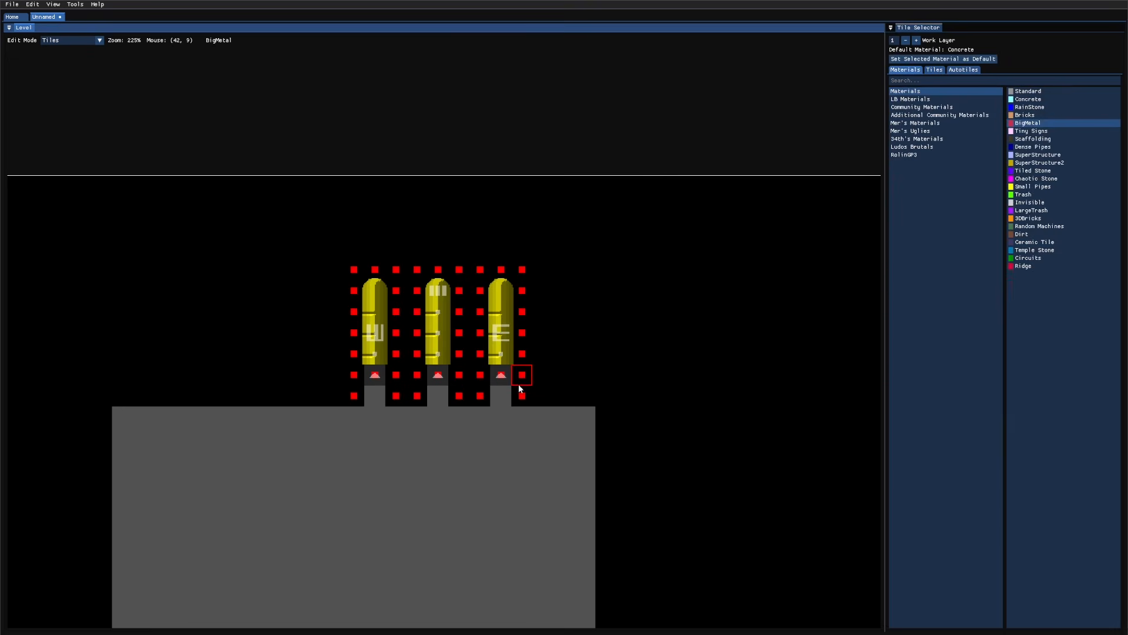
pyautogui.click(934, 70)
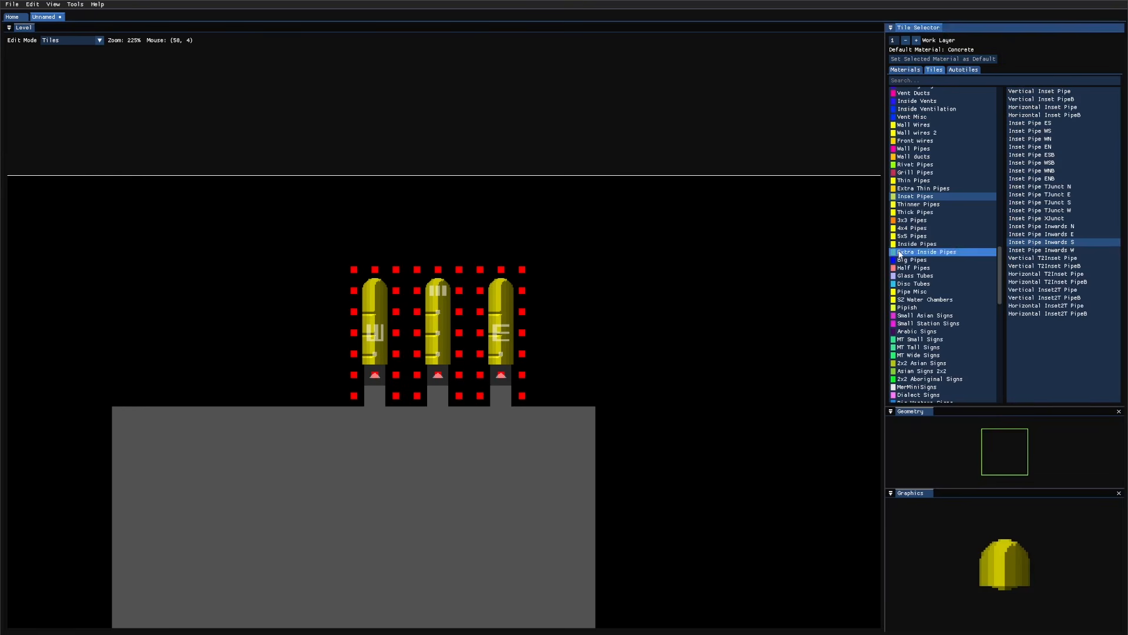
pyautogui.scroll(-8, 905, 254)
pyautogui.scroll(-6, 936, 334)
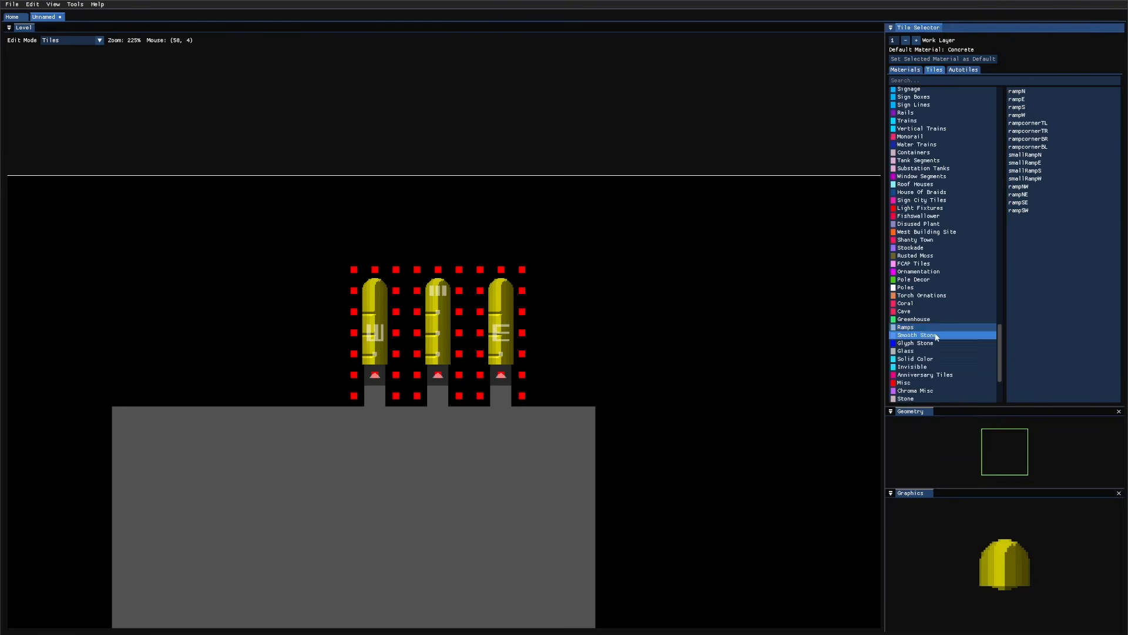
pyautogui.click(940, 326)
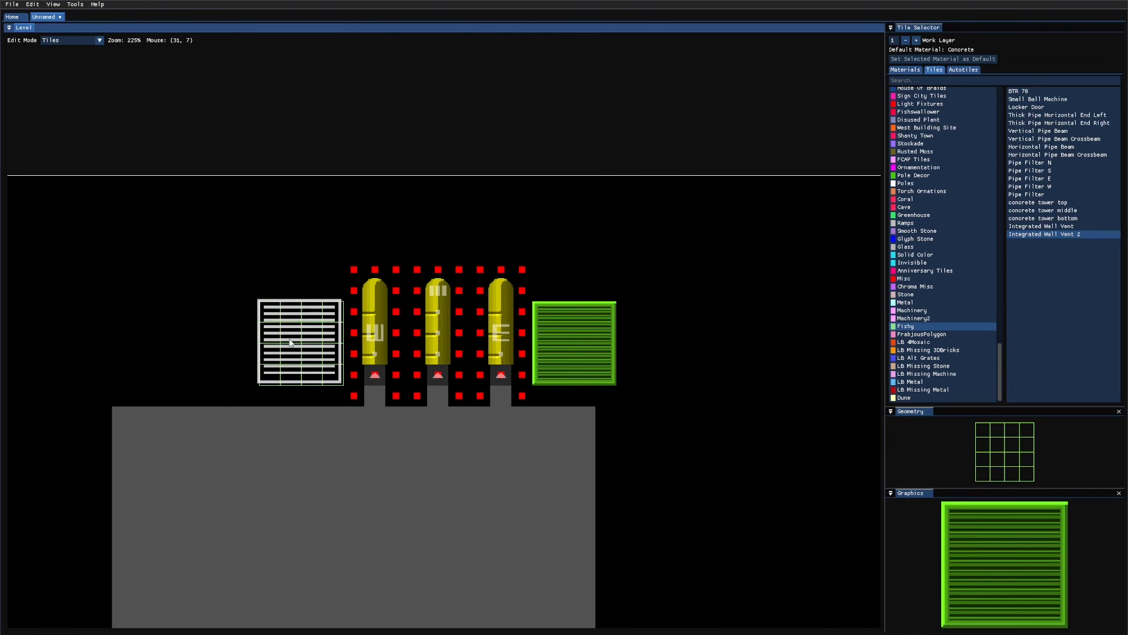
pyautogui.click(295, 336)
# Step: Paint BigMetal around both wall vents
pyautogui.press('q')
pyautogui.moveTo(541, 382); pyautogui.dragTo(522, 290)
pyautogui.moveTo(354, 290); pyautogui.dragTo(354, 395)
# Step: Carve a stepped outline into the floor block with air cells, undoing one stray clear
pyautogui.press('2')
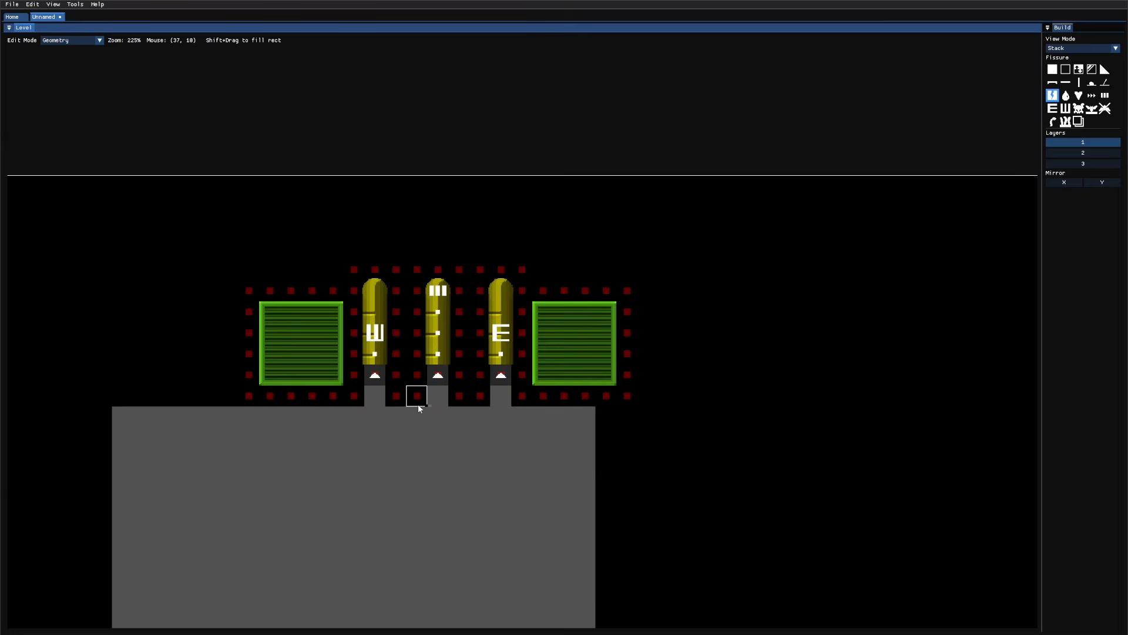
pyautogui.moveTo(417, 404); pyautogui.dragTo(536, 199, button='middle')
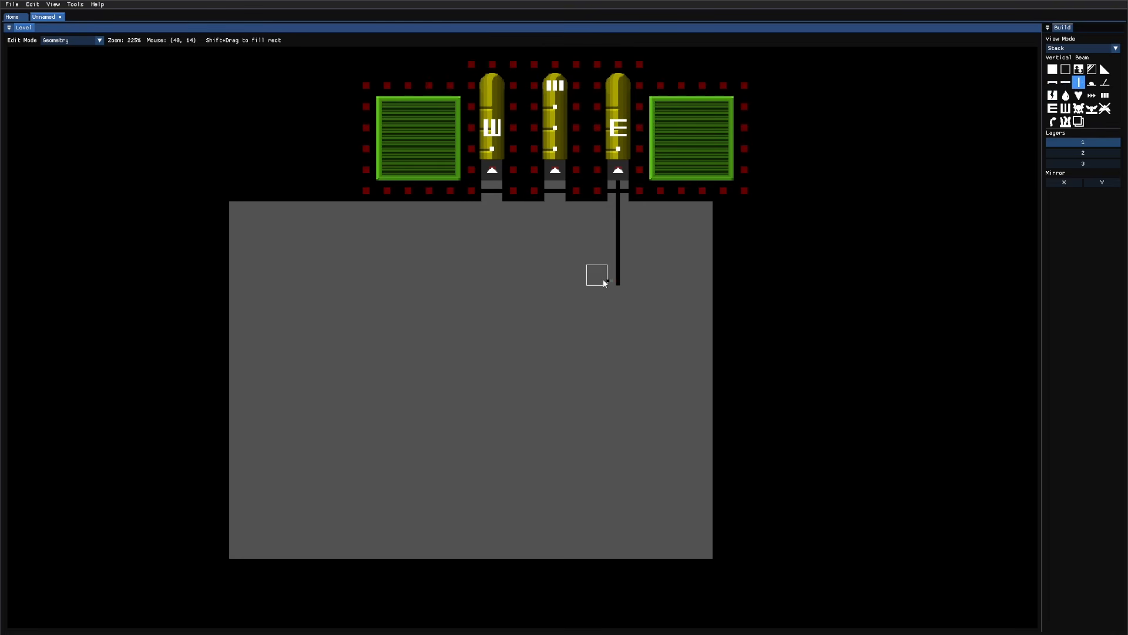
pyautogui.moveTo(493, 548)
pyautogui.keyDown('shift'); pyautogui.mouseDown()
pyautogui.moveTo(710, 446)
pyautogui.moveTo(657, 489)
pyautogui.mouseUp(); pyautogui.keyUp('shift')
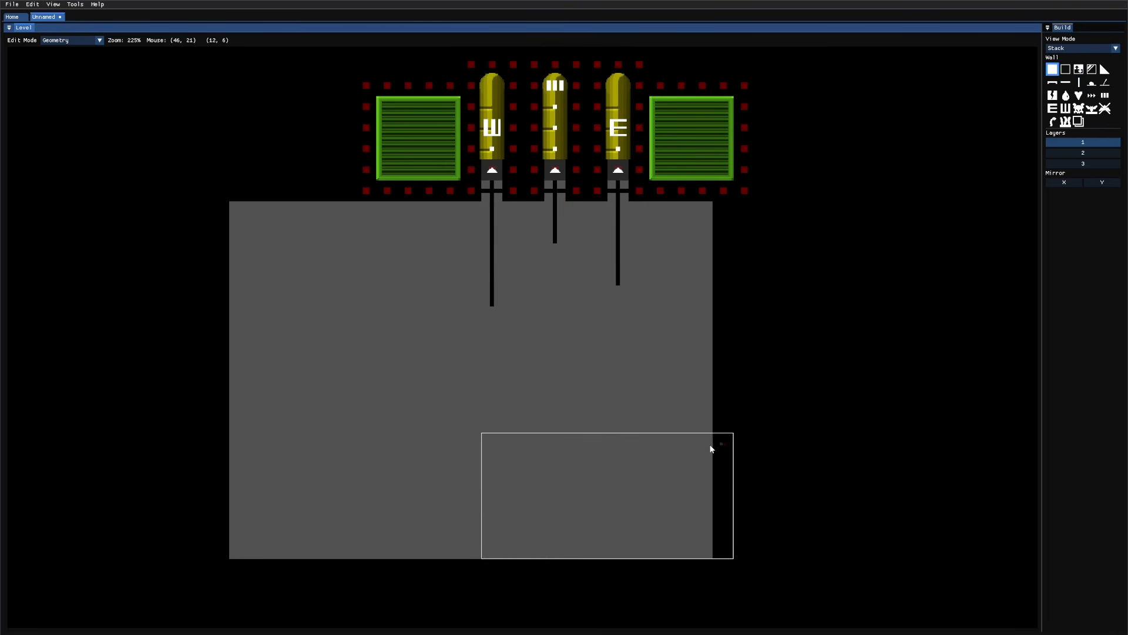
pyautogui.hotkey('ctrl', 'z')
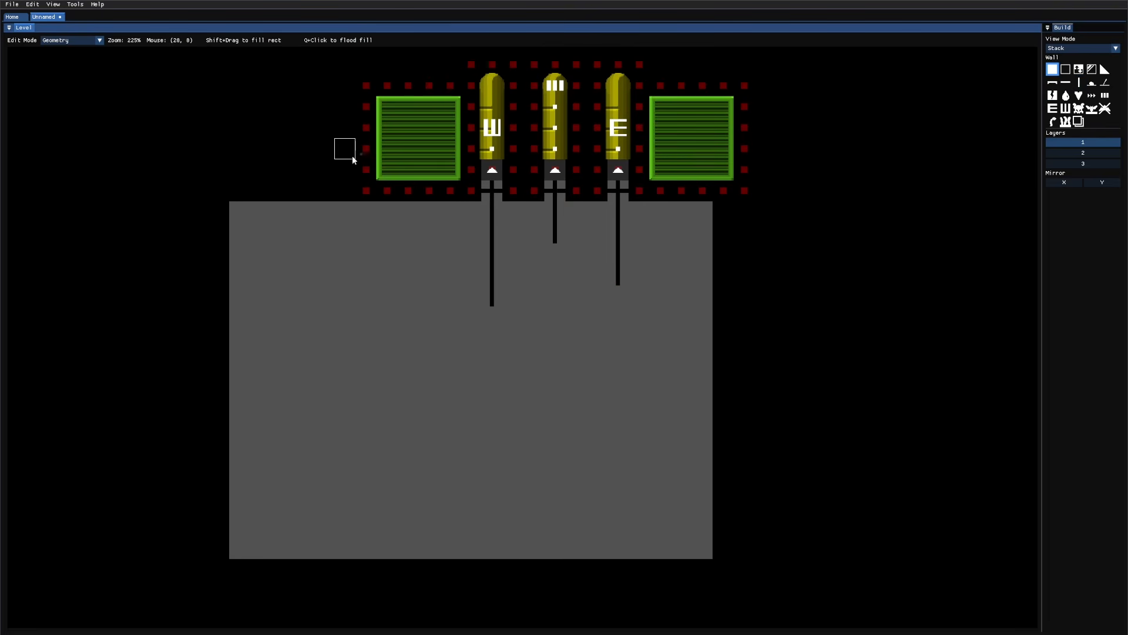
pyautogui.moveTo(571, 302); pyautogui.dragTo(581, 351)
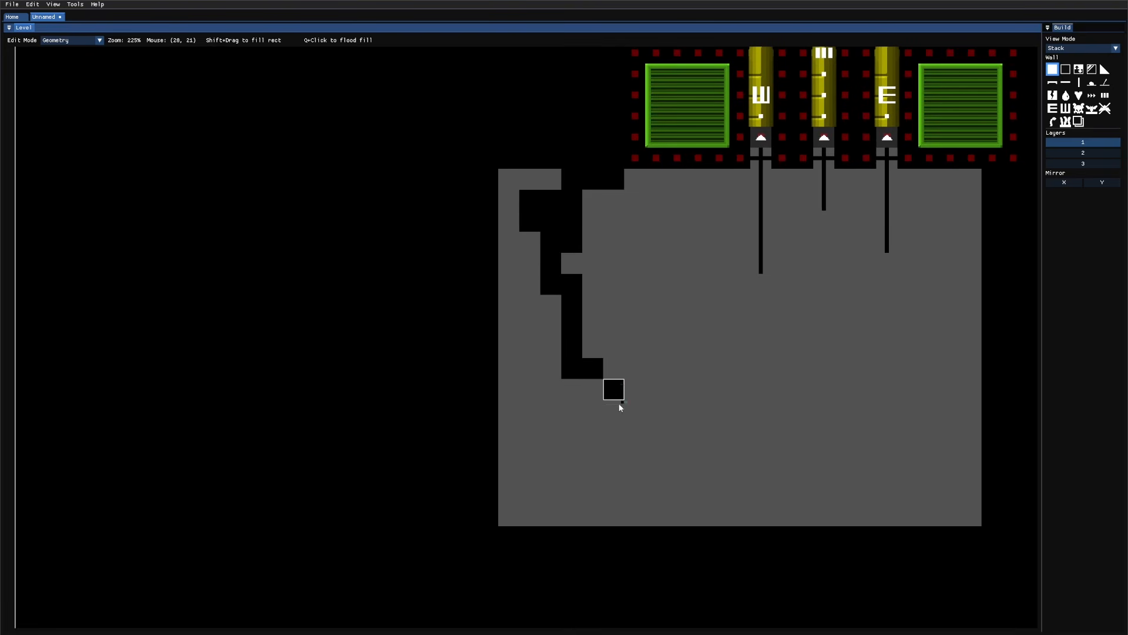
pyautogui.moveTo(620, 406); pyautogui.dragTo(587, 508)
pyautogui.moveTo(587, 508); pyautogui.dragTo(635, 431, button='right')
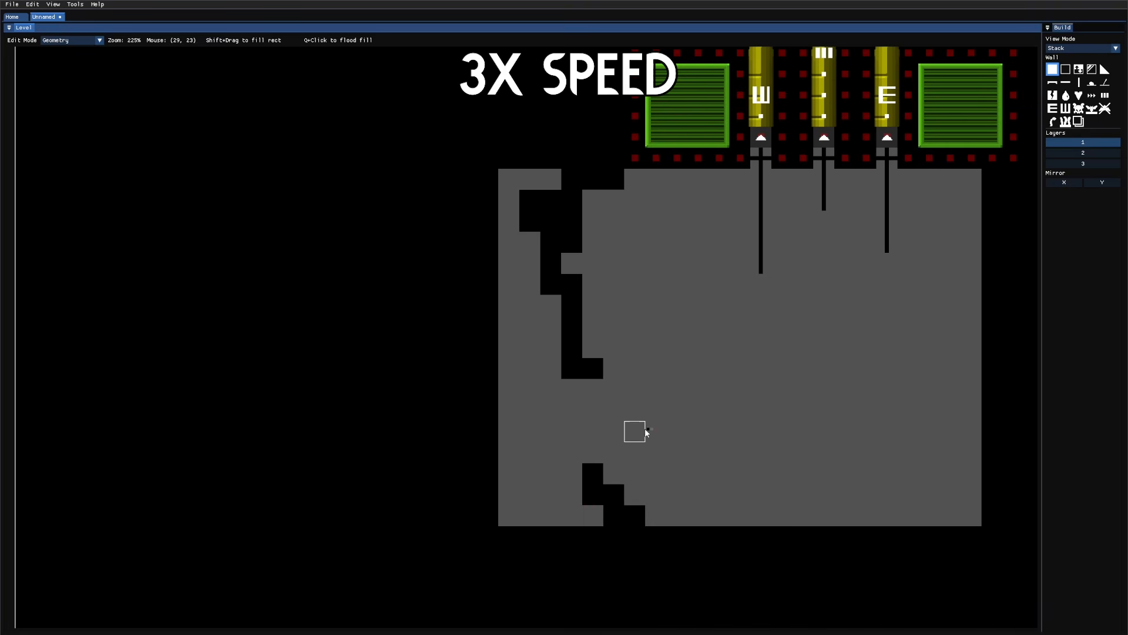
pyautogui.moveTo(634, 430); pyautogui.dragTo(566, 494)
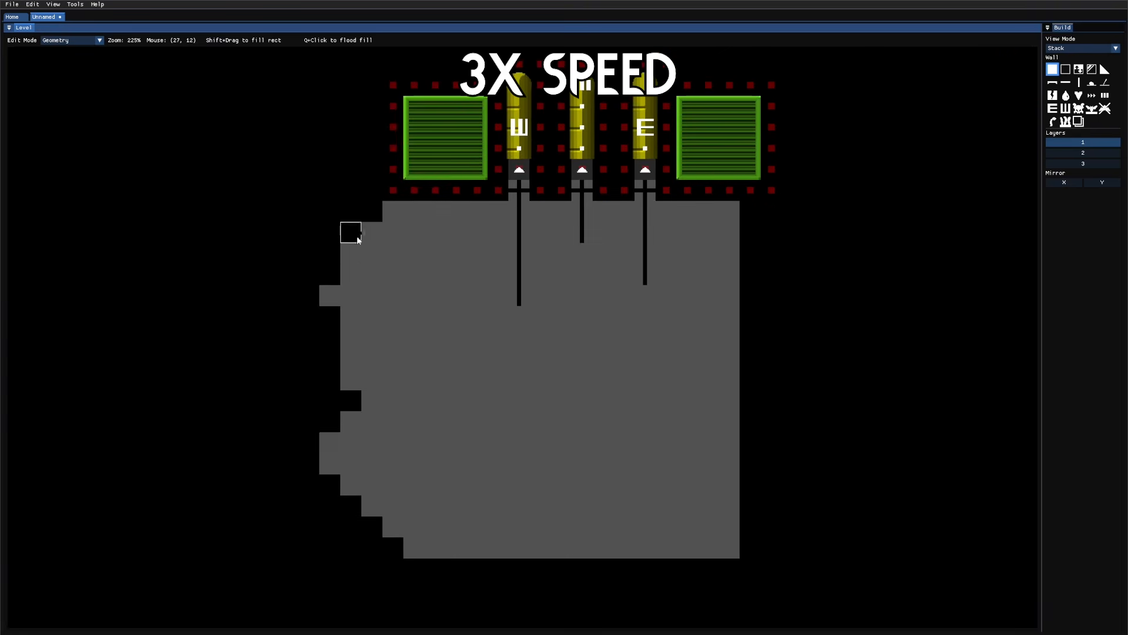
pyautogui.moveTo(633, 435); pyautogui.dragTo(613, 373, button='middle')
# Step: Browse to the Ventilation Box tiles, then return to Geometry mode to review the floor
pyautogui.press('3')
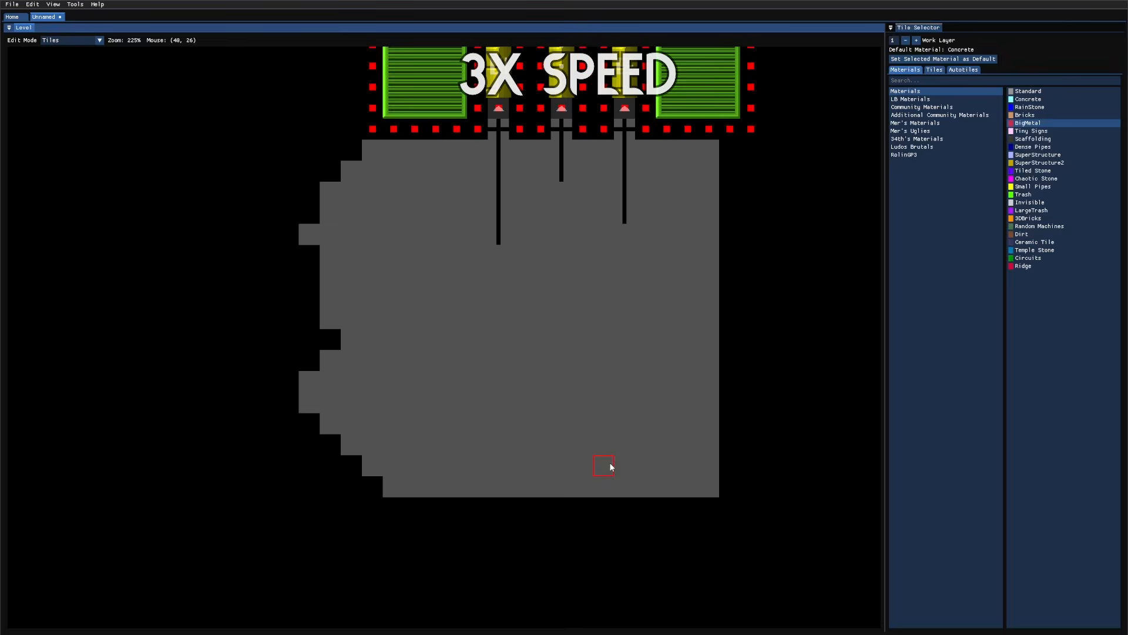
pyautogui.press('Tab')
pyautogui.press('d')
pyautogui.press('d')
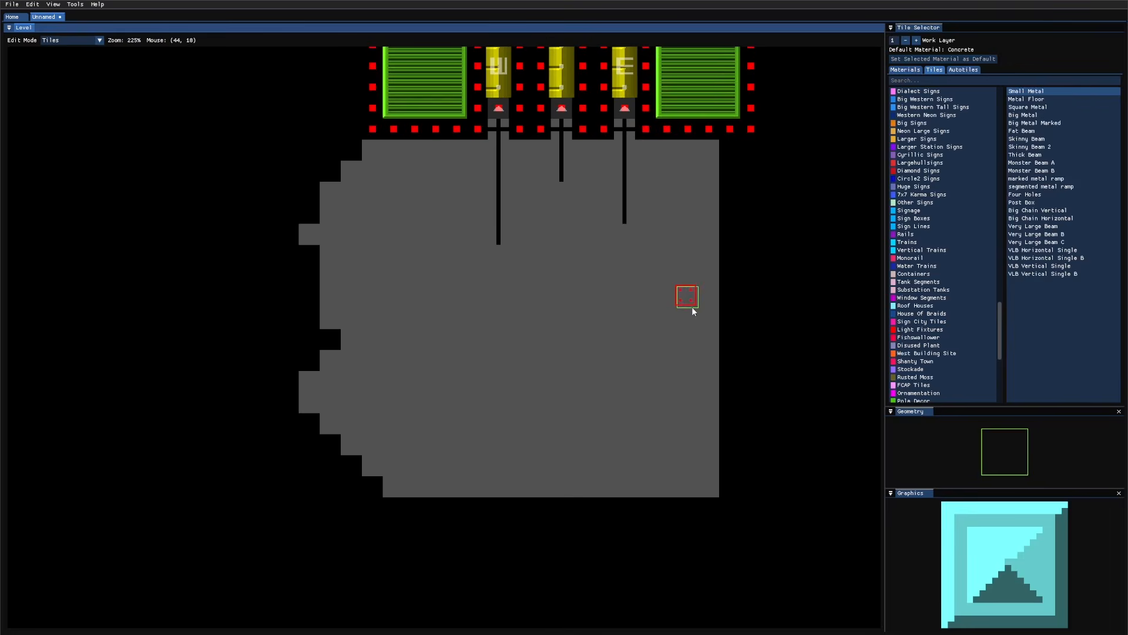
pyautogui.press('a')
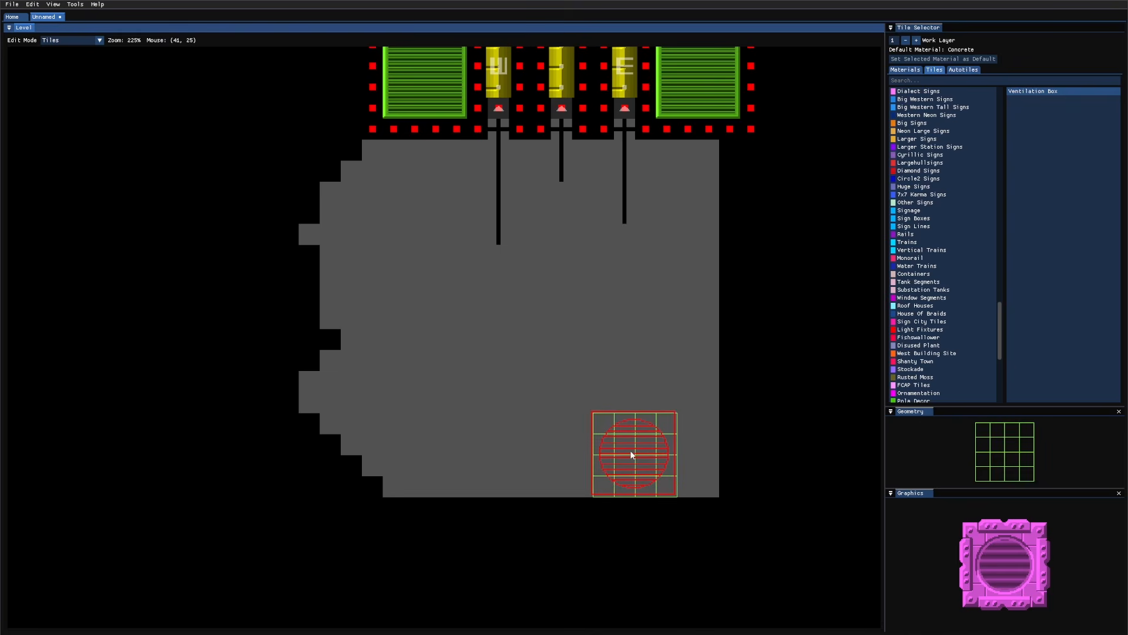
pyautogui.press('1')
pyautogui.moveTo(730, 277); pyautogui.dragTo(670, 283, button='middle')
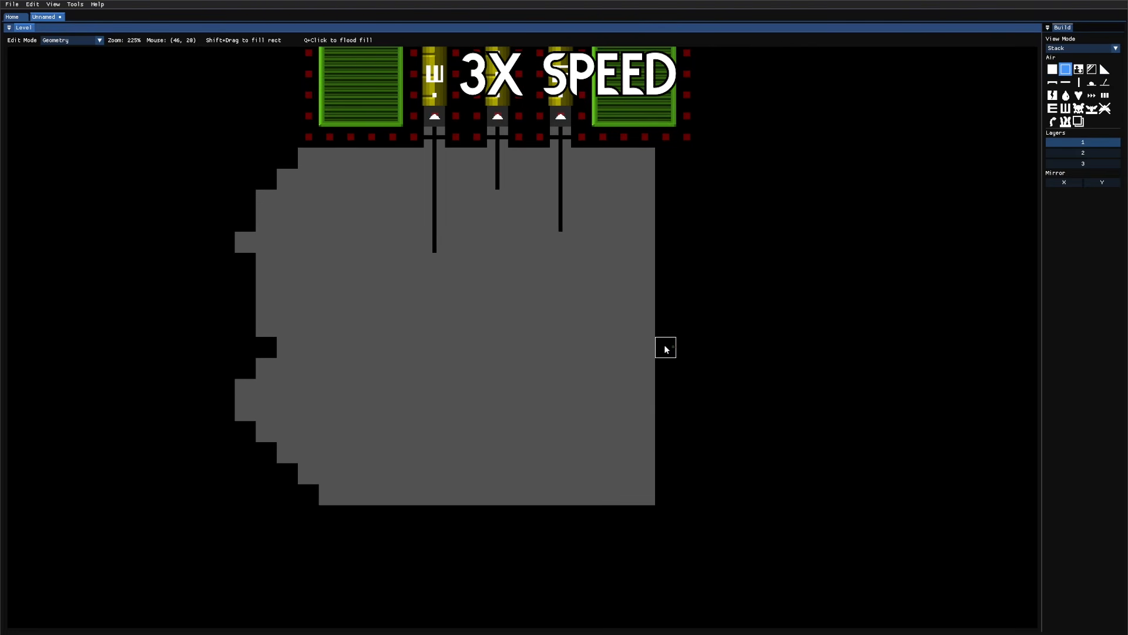
# Step: Fill solid ground and paint two two-cell strips extending to the right
pyautogui.keyDown('shift'); pyautogui.moveTo(785, 244); pyautogui.dragTo(787, 245); pyautogui.keyUp('shift')
pyautogui.moveTo(734, 362)
pyautogui.mouseDown(button='middle')
pyautogui.moveTo(894, 326)
pyautogui.moveTo(687, 390)
pyautogui.mouseUp(button='middle')
pyautogui.moveTo(763, 297); pyautogui.dragTo(785, 297)
pyautogui.moveTo(764, 338); pyautogui.dragTo(785, 338)
pyautogui.moveTo(775, 337); pyautogui.dragTo(577, 339, button='middle')
# Step: Add shortcut entrances at the strips' ends with shortcut dots running rightward
pyautogui.press('s')
pyautogui.press('s')
pyautogui.press('d')
pyautogui.click(584, 340)
pyautogui.moveTo(606, 341); pyautogui.dragTo(648, 341)
pyautogui.press('d')
pyautogui.click(669, 341)
pyautogui.press('a')
pyautogui.click(608, 299)
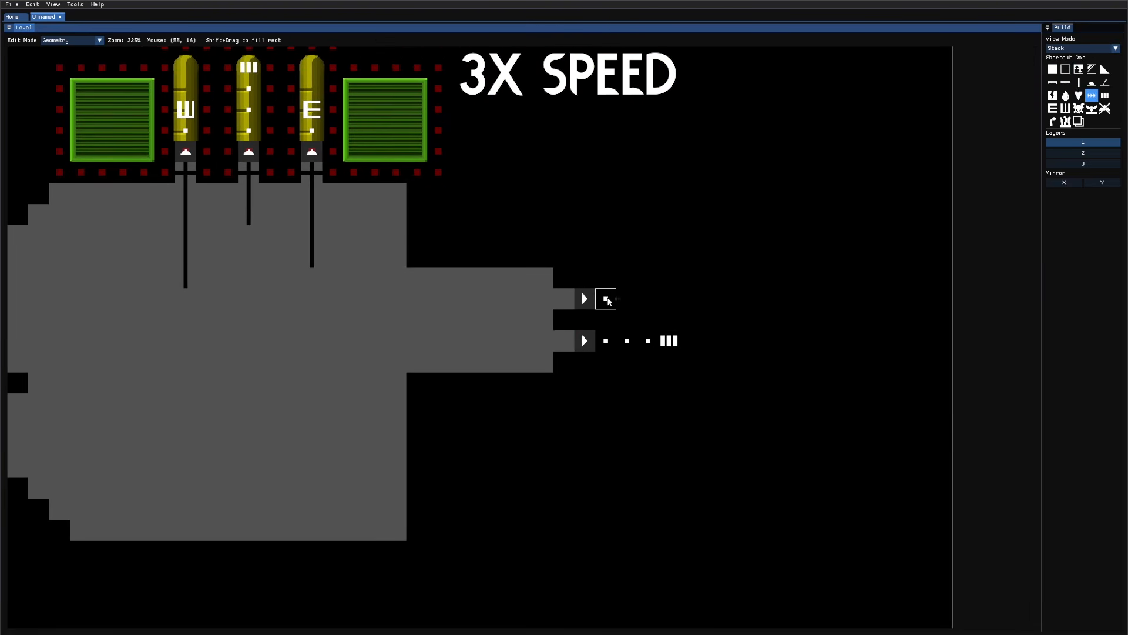
# Step: Paint BigMetal around the new entrances and lay horizontal inset pipes, capping the lower one
pyautogui.press('3')
pyautogui.press('q')
pyautogui.keyDown('shift'); pyautogui.moveTo(564, 277); pyautogui.dragTo(689, 361); pyautogui.keyUp('shift')
pyautogui.press('q')
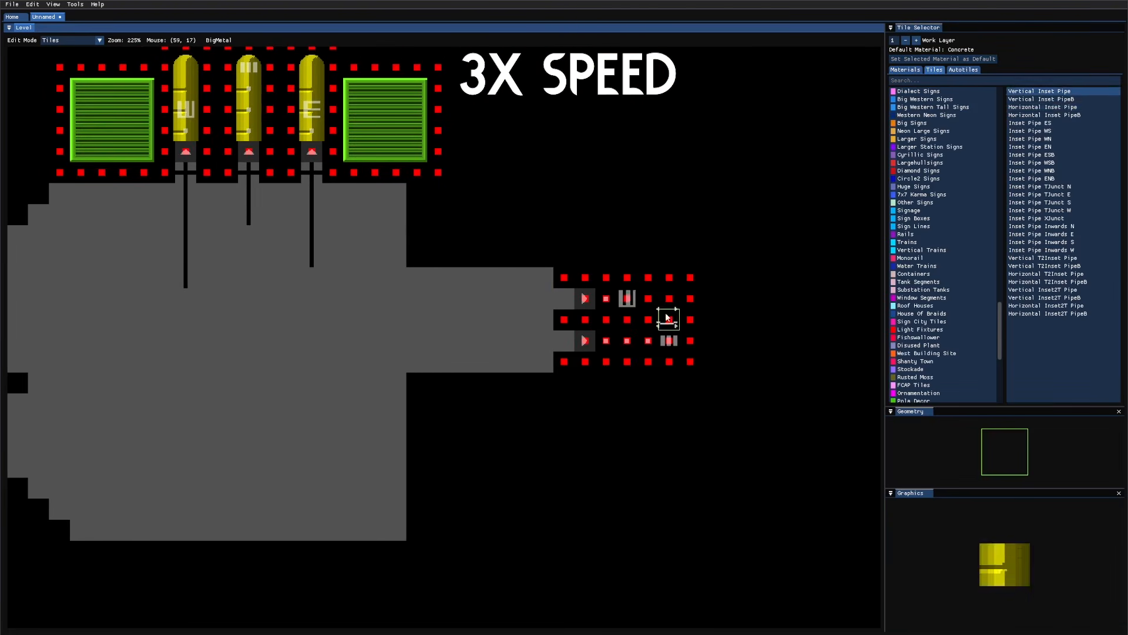
pyautogui.press('s')
pyautogui.press('s')
pyautogui.moveTo(606, 298); pyautogui.dragTo(648, 299)
pyautogui.moveTo(605, 341); pyautogui.dragTo(648, 340)
pyautogui.press('s')
pyautogui.press('s')
pyautogui.press('s')
pyautogui.press('s')
pyautogui.press('s')
pyautogui.press('s')
pyautogui.press('s')
pyautogui.press('s')
pyautogui.press('s')
pyautogui.press('s')
pyautogui.press('s')
pyautogui.press('s')
pyautogui.press('s')
pyautogui.press('s')
pyautogui.press('s')
pyautogui.press('s')
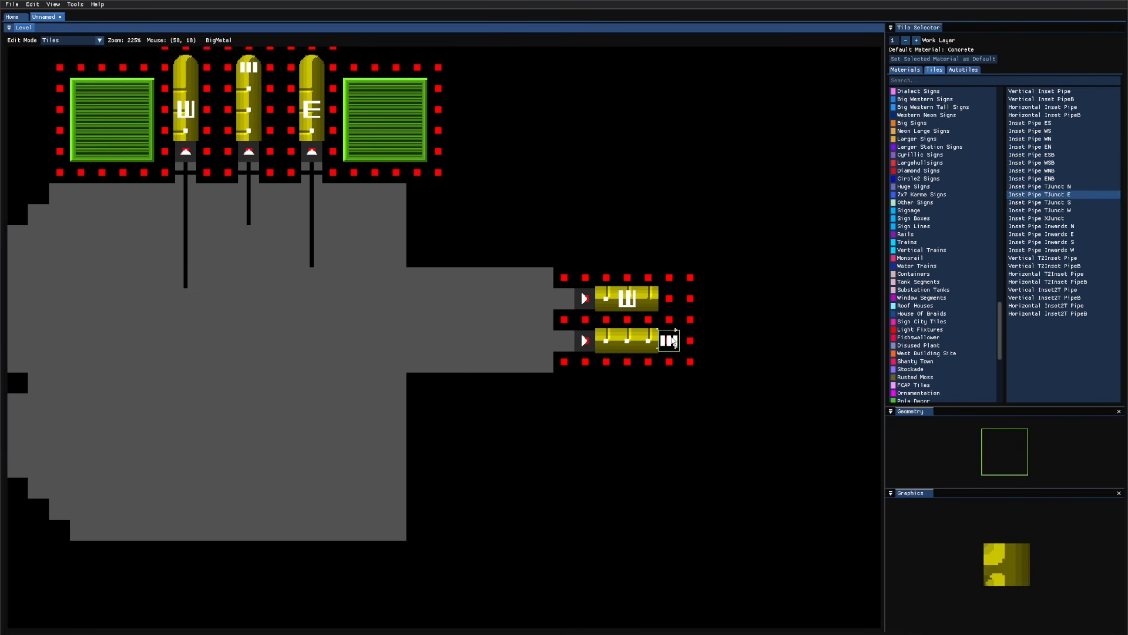
pyautogui.click(670, 340)
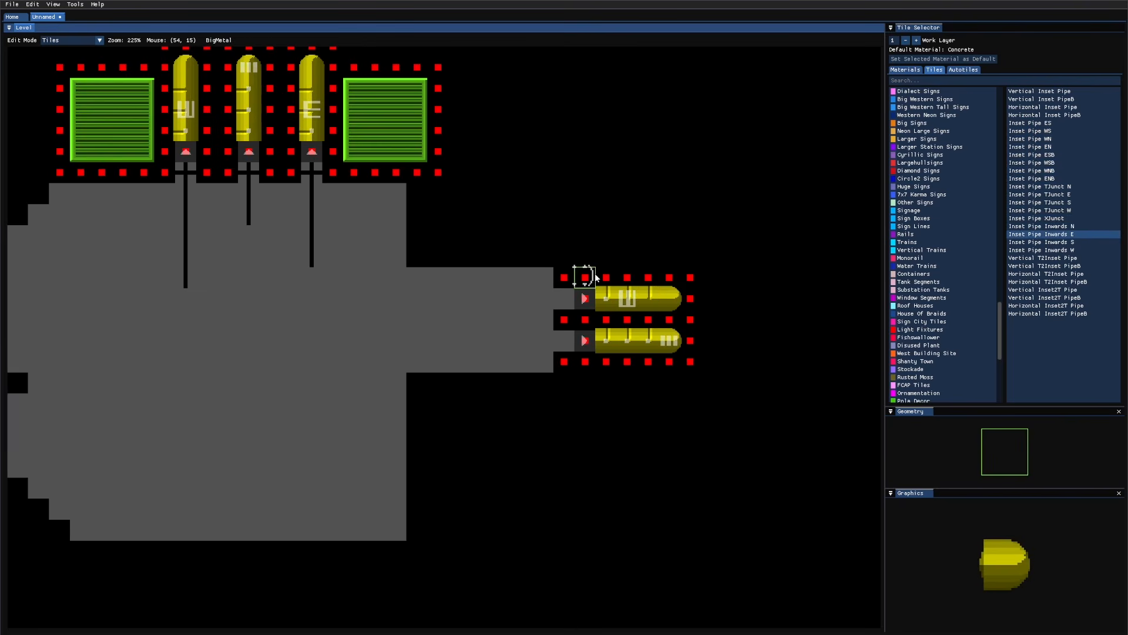
# Step: Place two Machine Box D tiles side by side beside the wall
pyautogui.press('q')
pyautogui.press('q')
pyautogui.press('d')
pyautogui.click(944, 266)
pyautogui.scroll(3, 935, 241)
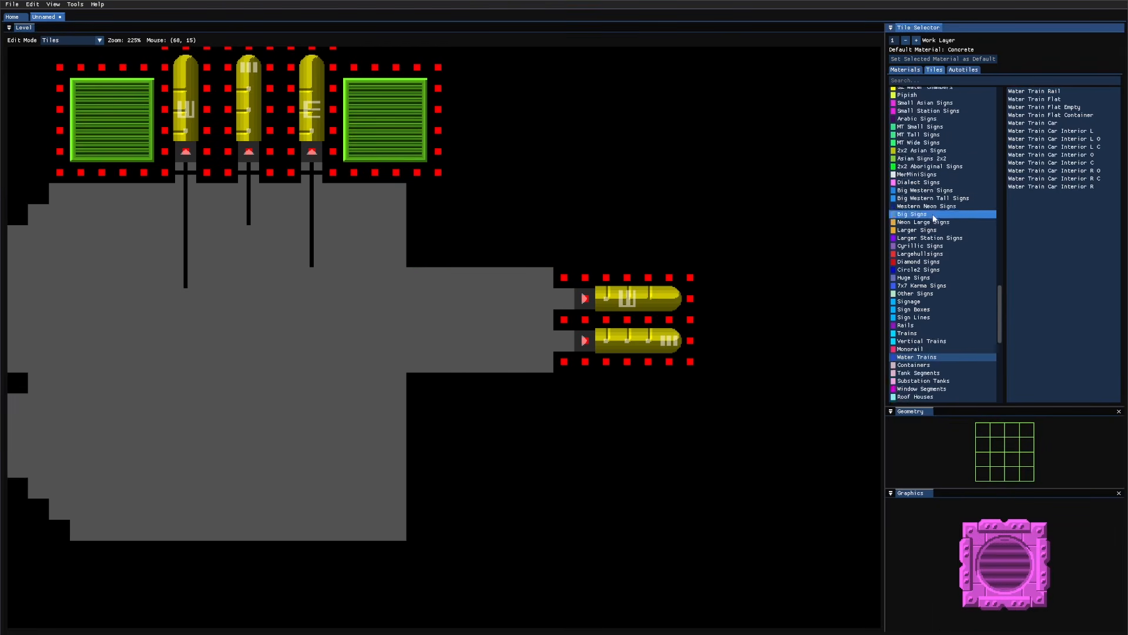
pyautogui.scroll(5, 934, 217)
pyautogui.click(947, 186)
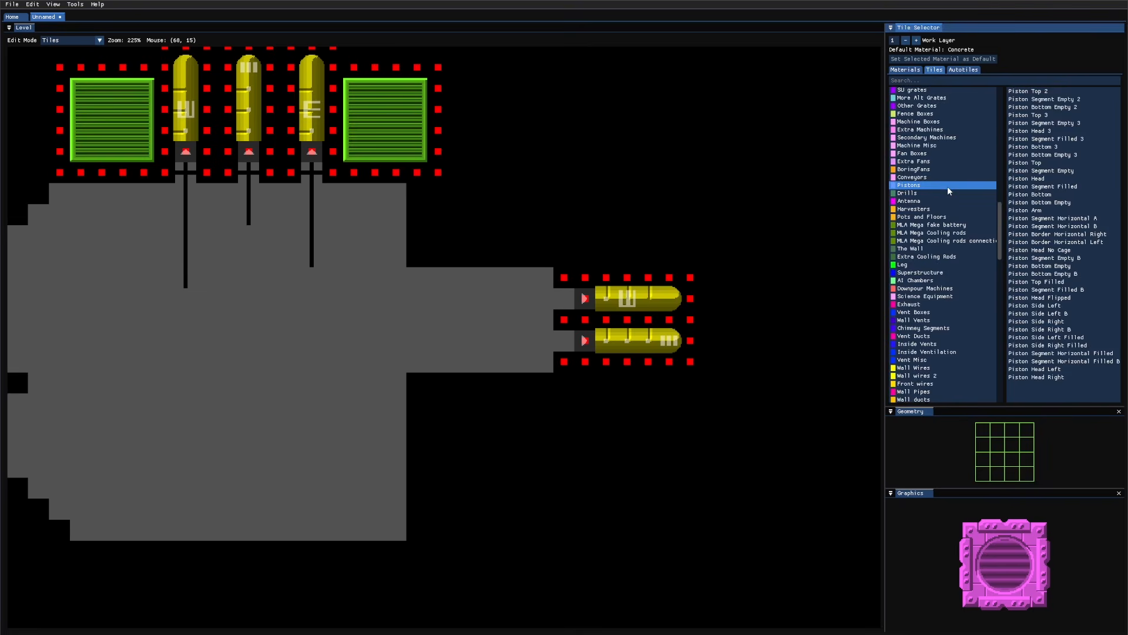
pyautogui.scroll(3, 948, 188)
pyautogui.press('a')
pyautogui.press('a')
pyautogui.press('a')
pyautogui.press('a')
pyautogui.press('a')
pyautogui.press('a')
pyautogui.press('a')
pyautogui.press('a')
pyautogui.press('s')
pyautogui.press('s')
pyautogui.press('s')
pyautogui.press('s')
pyautogui.press('s')
pyautogui.press('s')
pyautogui.press('s')
pyautogui.press('s')
pyautogui.press('s')
pyautogui.press('s')
pyautogui.press('s')
pyautogui.press('s')
pyautogui.press('s')
pyautogui.press('s')
pyautogui.press('s')
pyautogui.press('s')
pyautogui.press('s')
pyautogui.press('s')
pyautogui.press('s')
pyautogui.press('s')
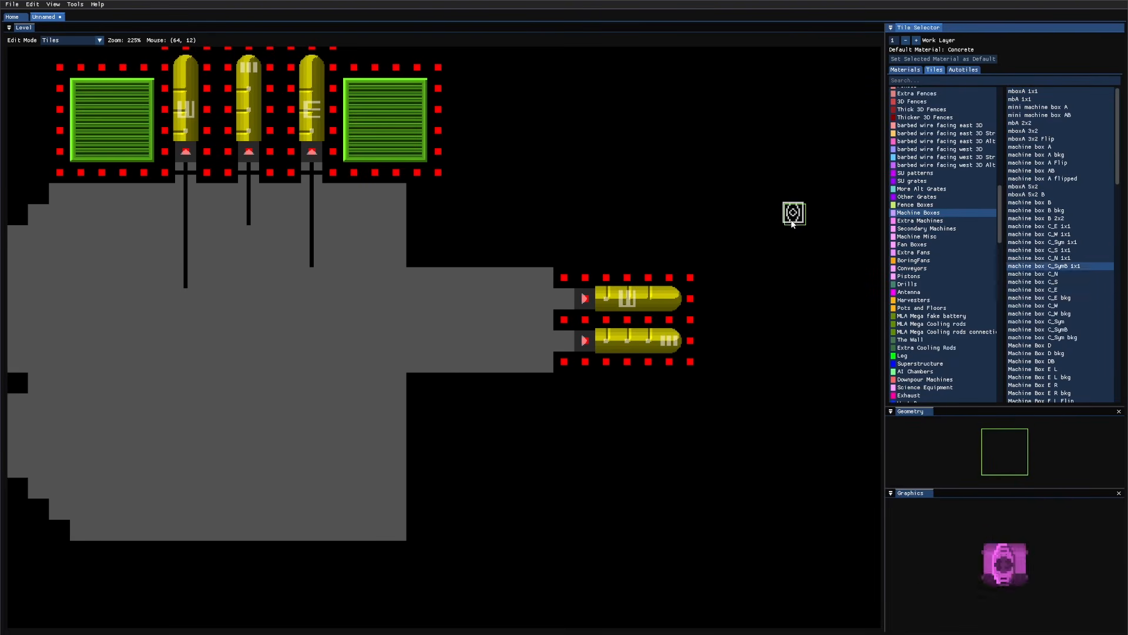
pyautogui.press('s')
pyautogui.press('s')
pyautogui.press('s')
pyautogui.press('s')
pyautogui.press('s')
pyautogui.press('s')
pyautogui.press('s')
pyautogui.press('s')
pyautogui.press('s')
pyautogui.press('s')
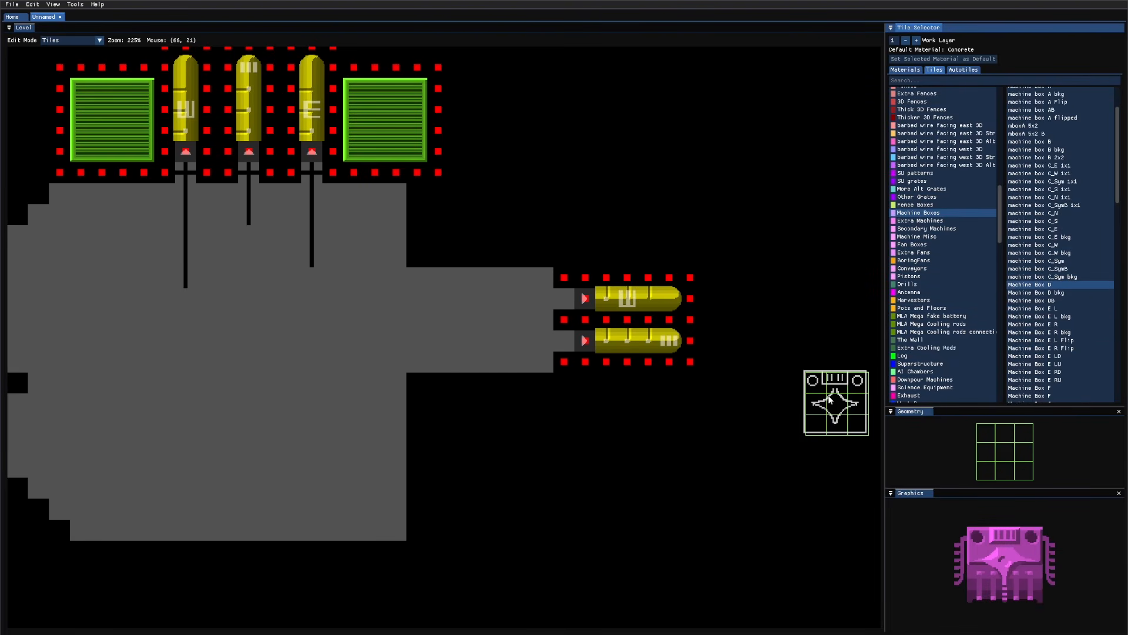
pyautogui.click(456, 213)
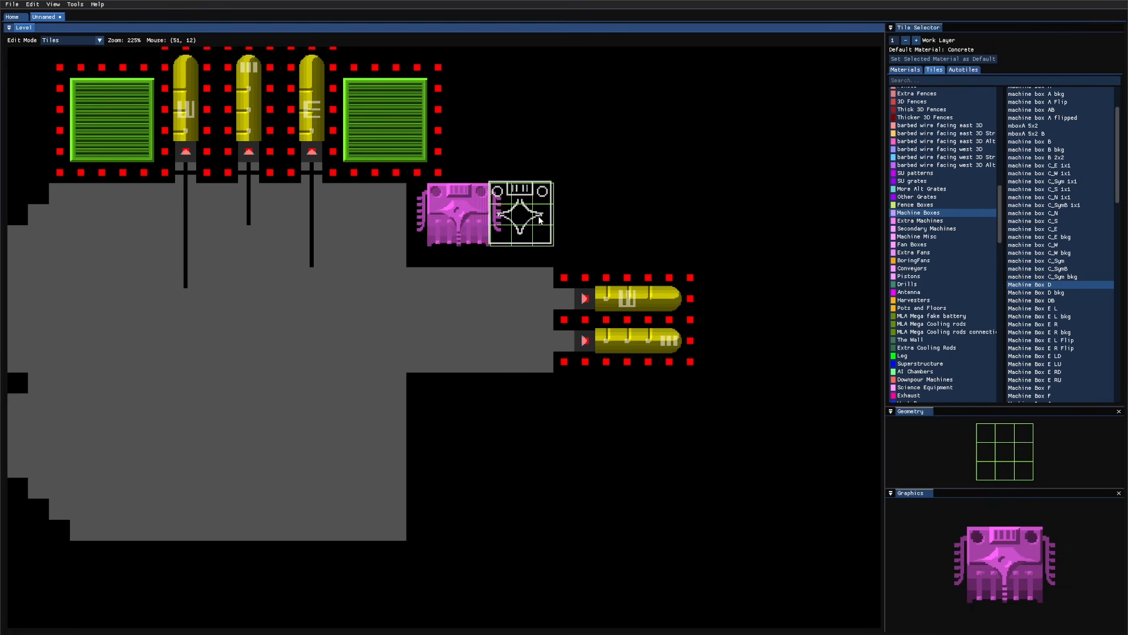
pyautogui.click(549, 222)
# Step: Ring the machine boxes with BigMetal, then repaint the border as Chaotic Stone
pyautogui.hotkey('shift', 'Tab')
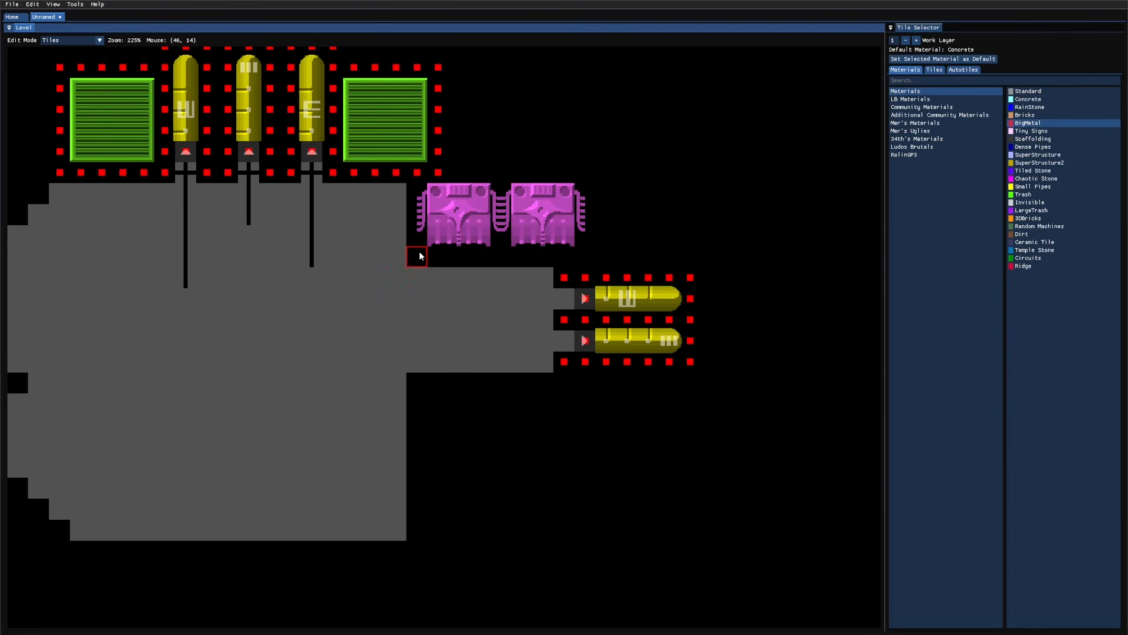
pyautogui.keyDown('shift'); pyautogui.moveTo(419, 256); pyautogui.dragTo(587, 178); pyautogui.keyUp('shift')
pyautogui.hotkey('shift', 'Tab')
pyautogui.hotkey('shift', 'Tab')
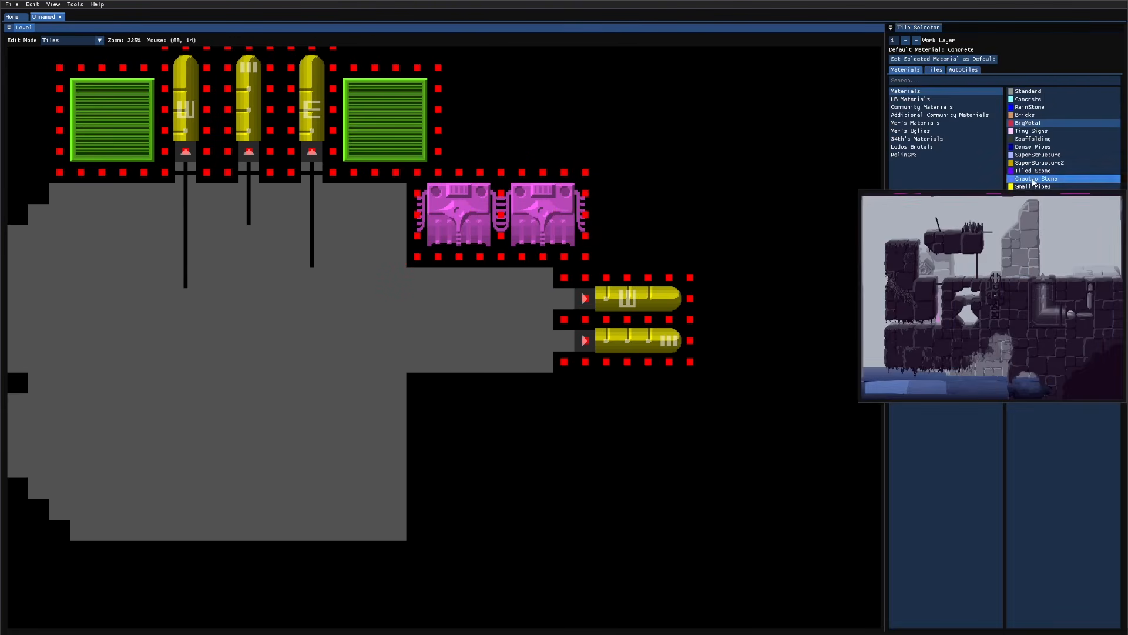
pyautogui.click(1033, 183)
pyautogui.keyDown('shift'); pyautogui.moveTo(583, 258); pyautogui.dragTo(418, 178); pyautogui.keyUp('shift')
# Step: Try a Dyson Fan tile below the room, then remove it
pyautogui.press('q')
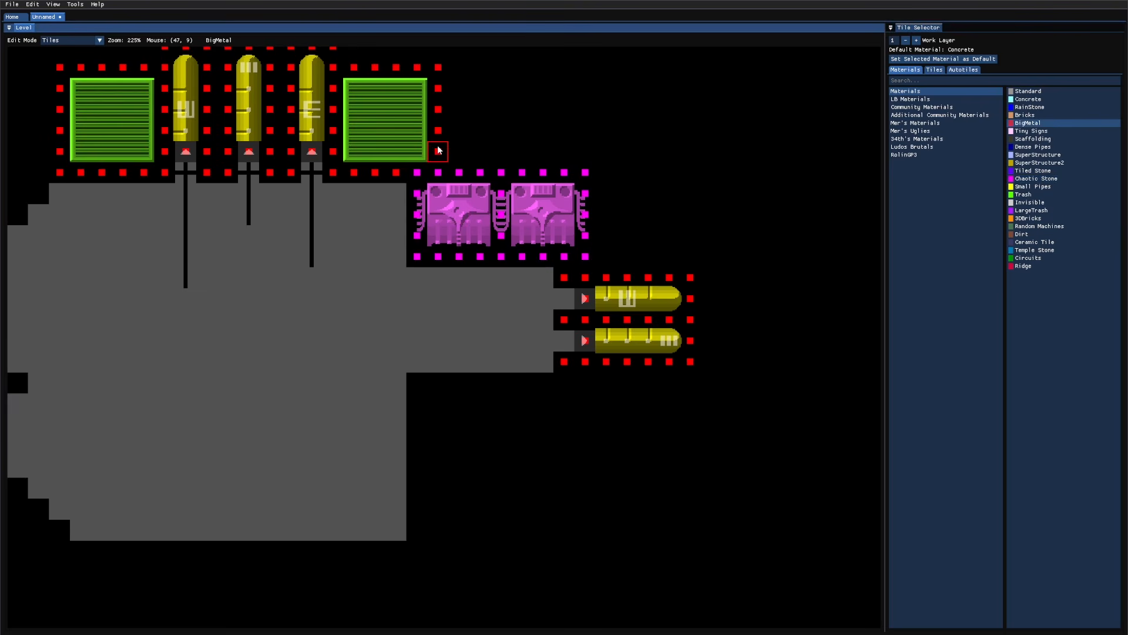
pyautogui.press('q')
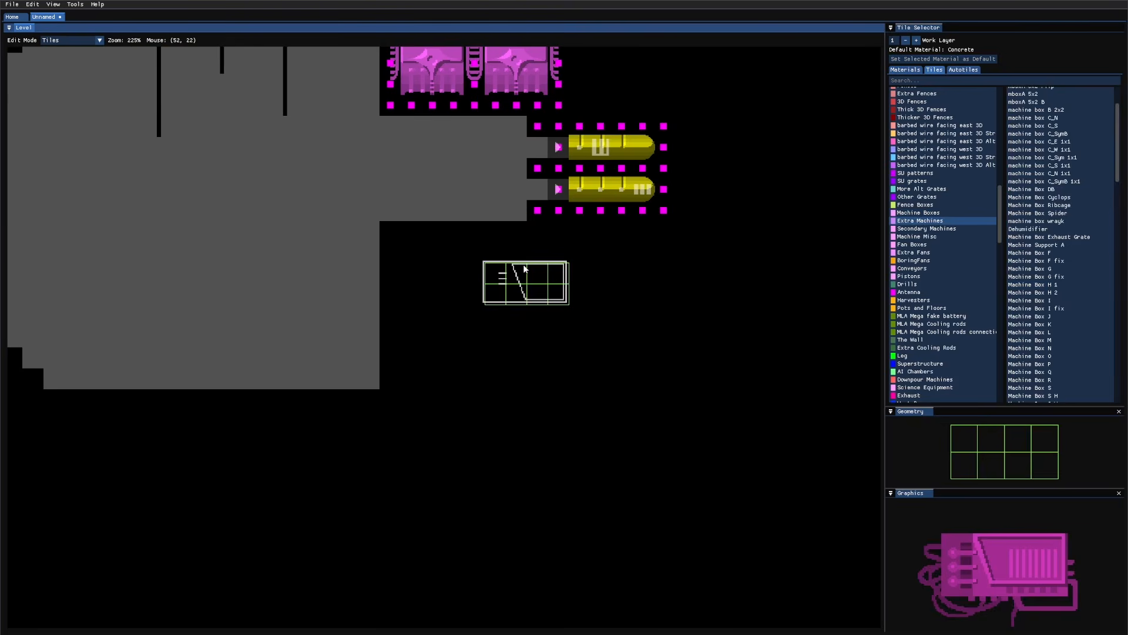
pyautogui.press('d')
pyautogui.press('d')
pyautogui.press('d')
pyautogui.press('d')
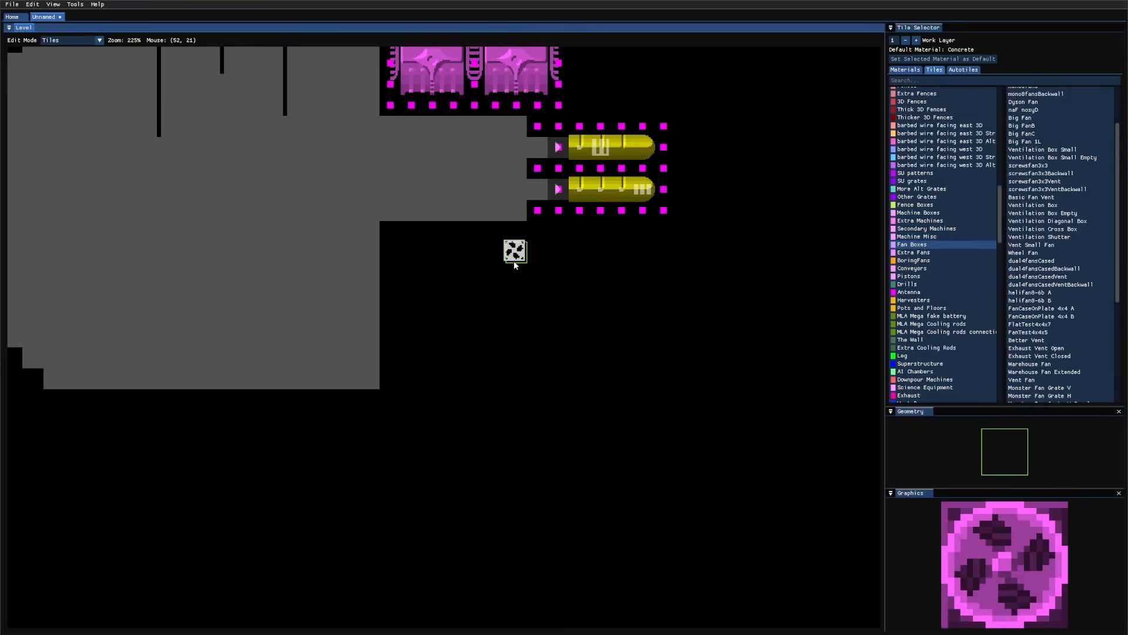
pyautogui.press('a')
pyautogui.press('s')
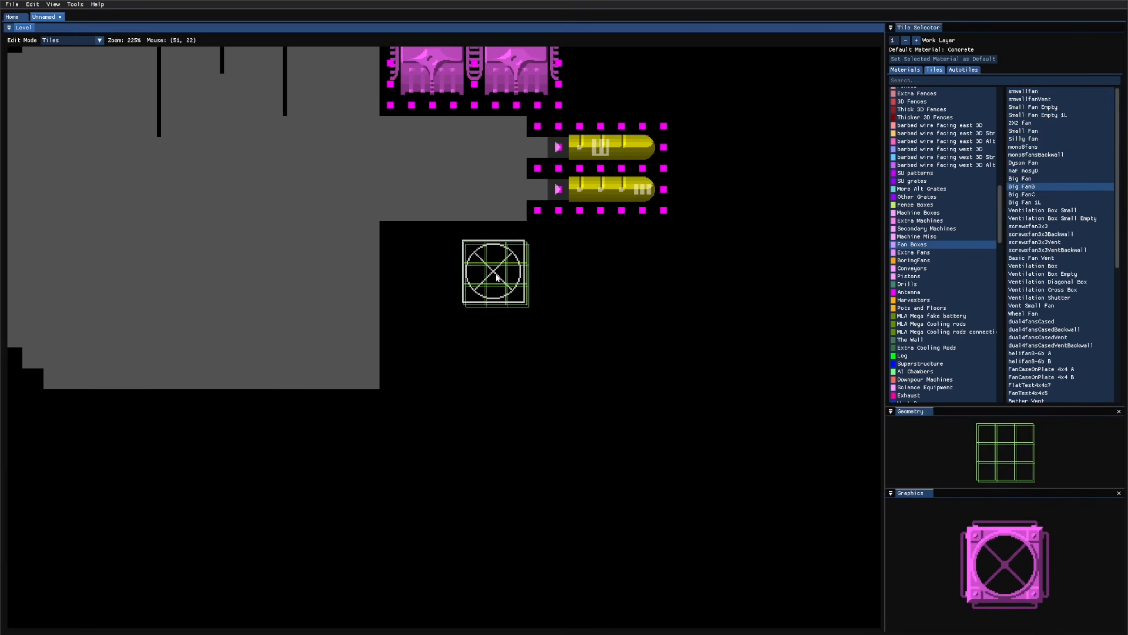
pyautogui.press('w')
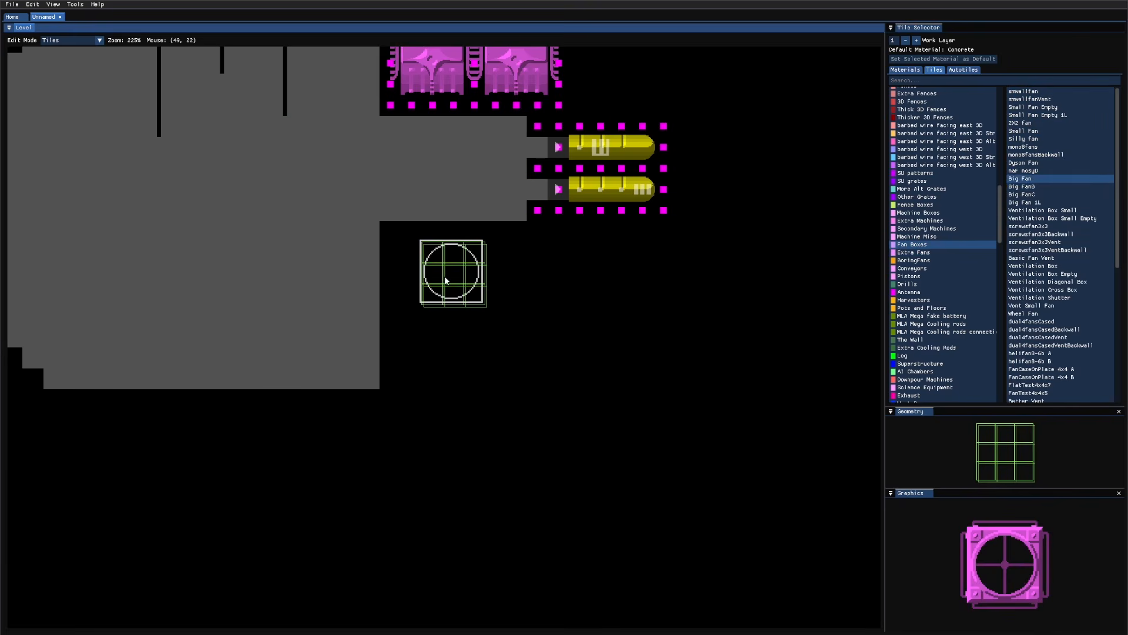
pyautogui.press('w')
pyautogui.press('w')
pyautogui.click(429, 274)
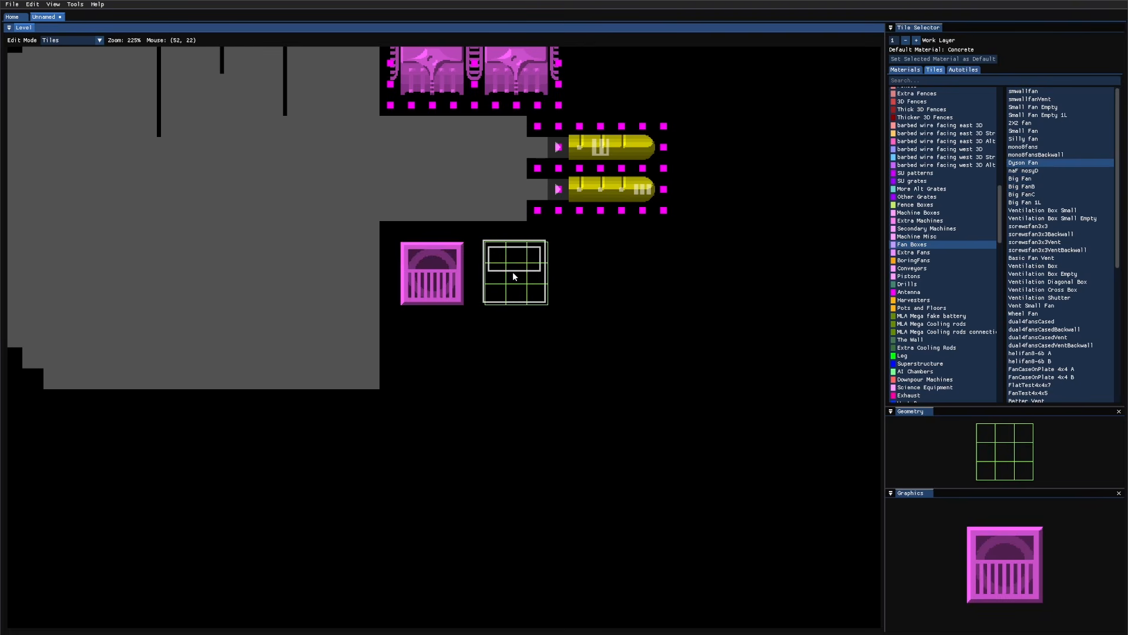
pyautogui.press('a')
pyautogui.press('a')
pyautogui.press('a')
pyautogui.press('a')
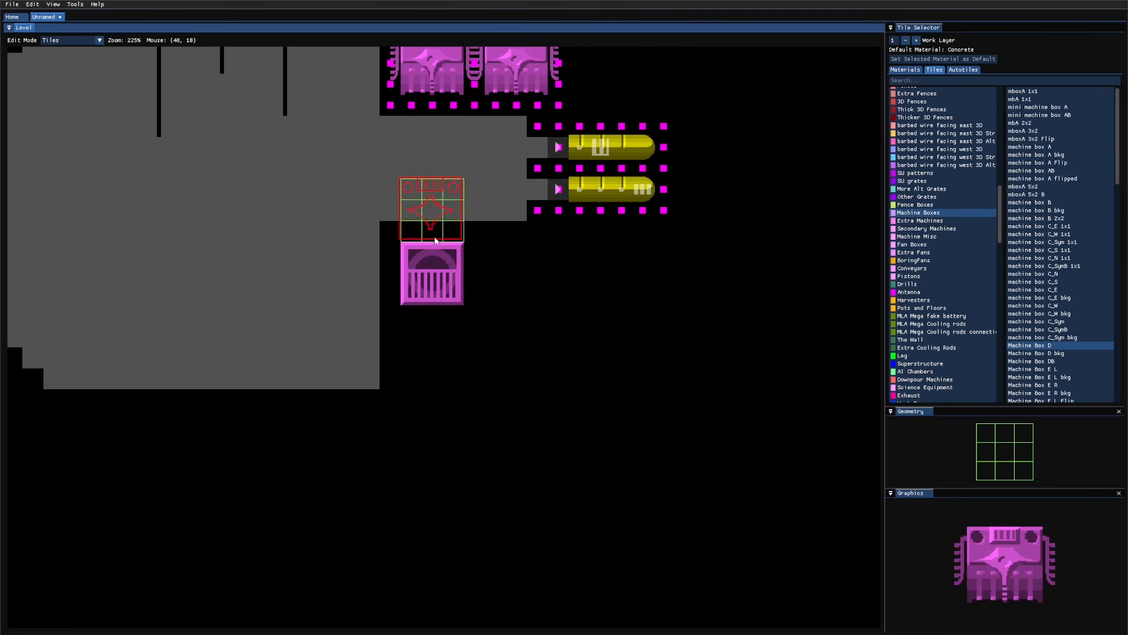
pyautogui.rightClick(436, 258)
# Step: Place four machine box B tiles in two rows below the wall
pyautogui.press('w')
pyautogui.press('s')
pyautogui.press('s')
pyautogui.press('s')
pyautogui.press('s')
pyautogui.press('s')
pyautogui.press('s')
pyautogui.press('s')
pyautogui.press('s')
pyautogui.press('s')
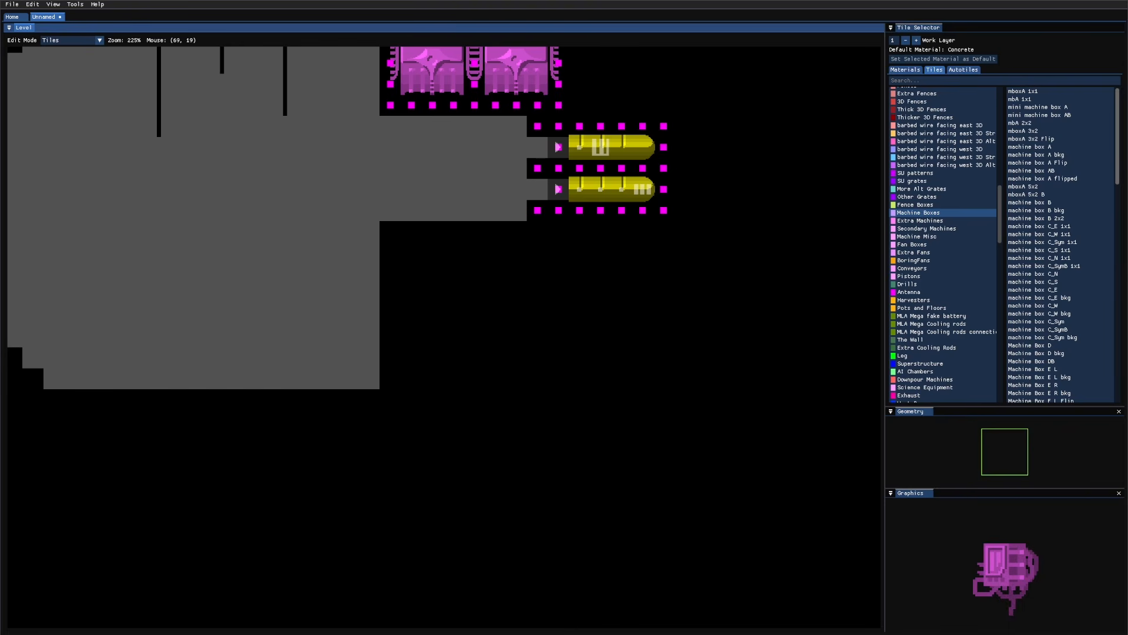
pyautogui.click(1066, 203)
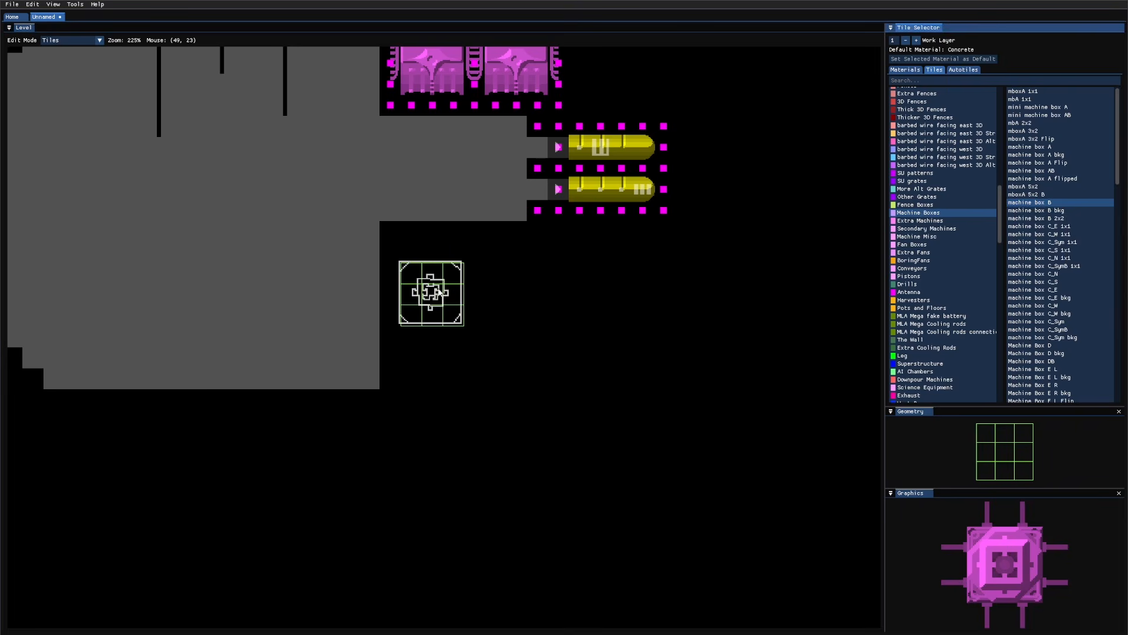
pyautogui.click(438, 292)
pyautogui.click(542, 293)
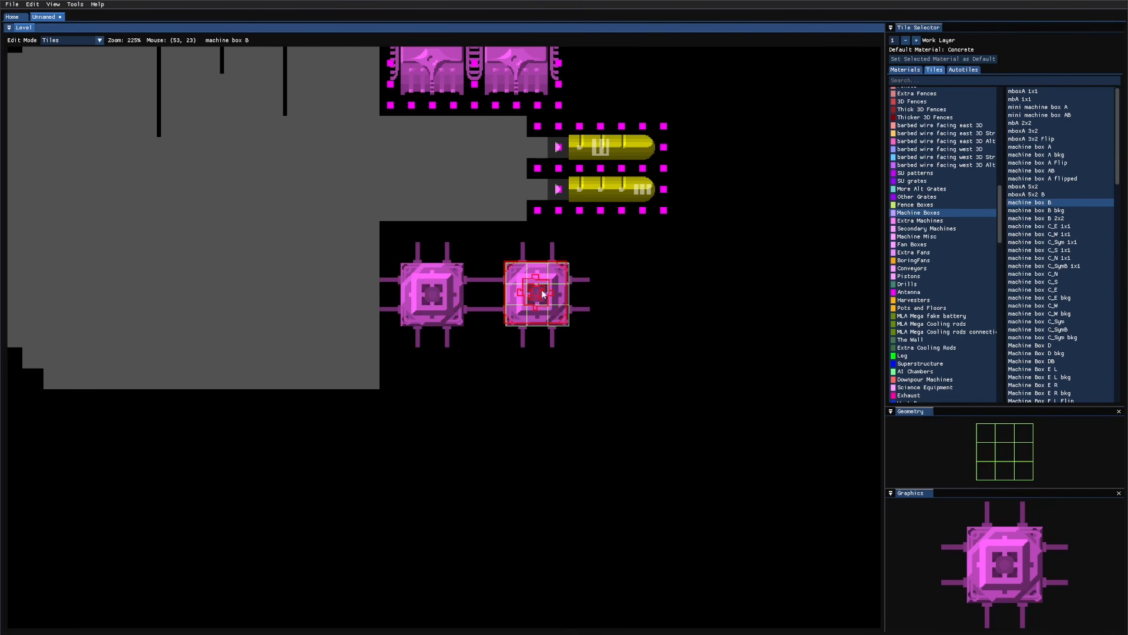
pyautogui.click(621, 294)
pyautogui.rightClick(619, 312)
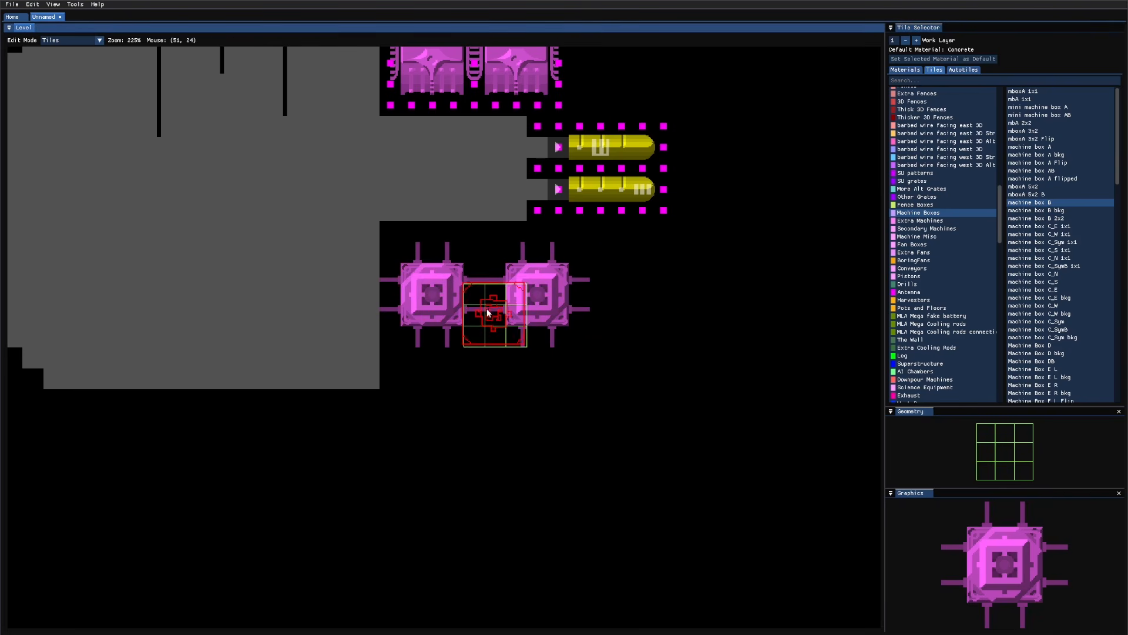
pyautogui.click(436, 418)
pyautogui.click(541, 419)
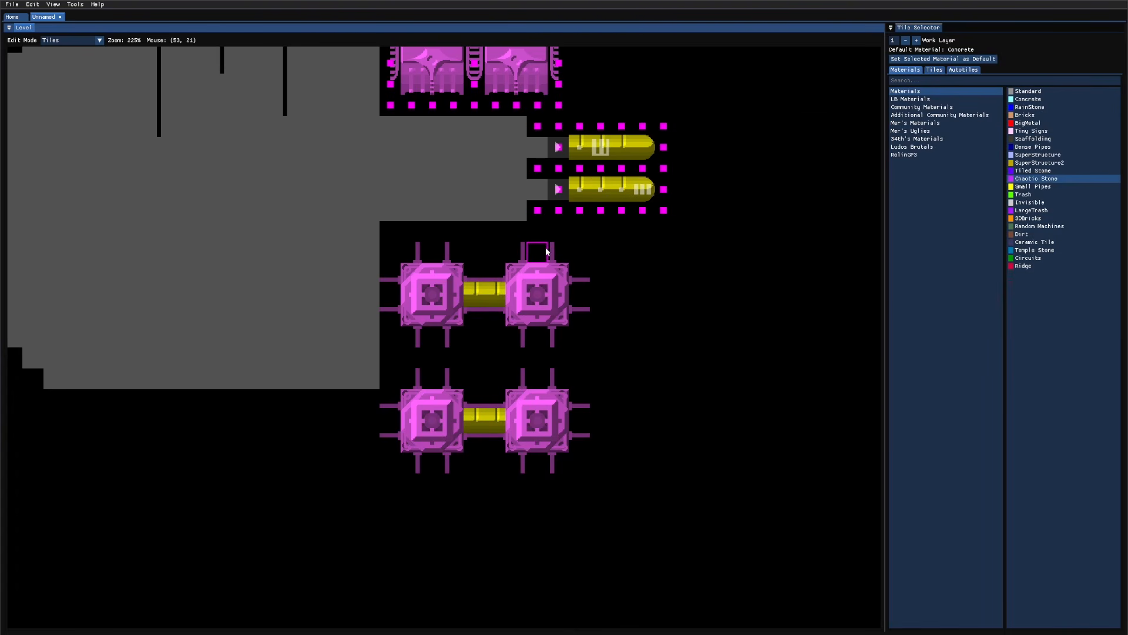
# Step: Paint Small Pipes down both columns between the boxes, then return to Geometry mode
pyautogui.press('s')
pyautogui.moveTo(541, 378); pyautogui.dragTo(540, 379)
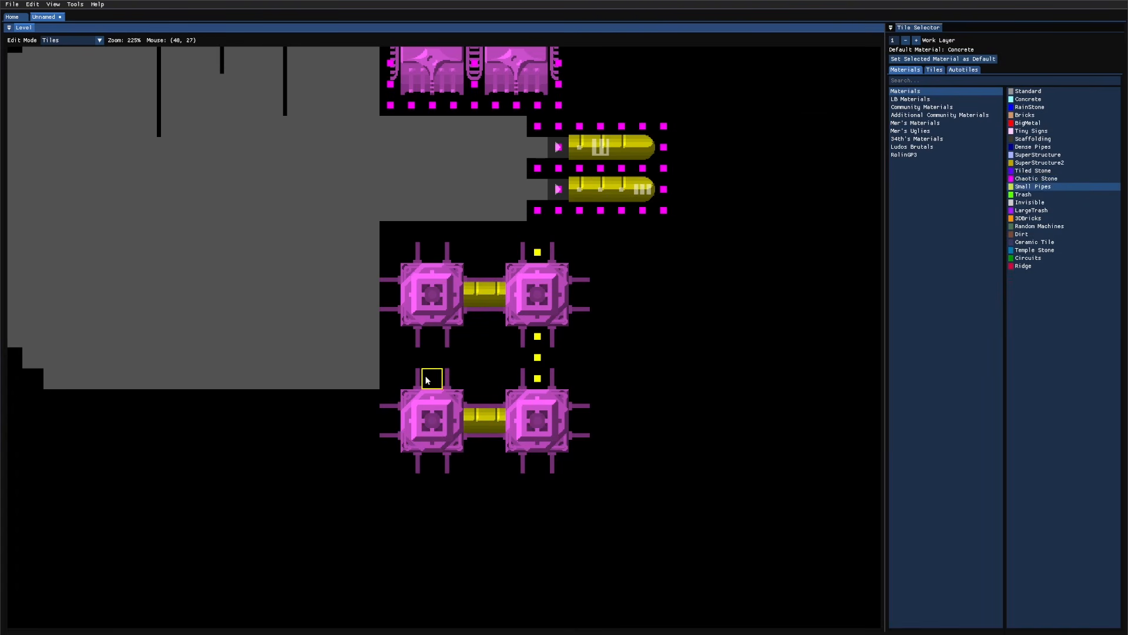
pyautogui.moveTo(436, 254); pyautogui.dragTo(436, 253)
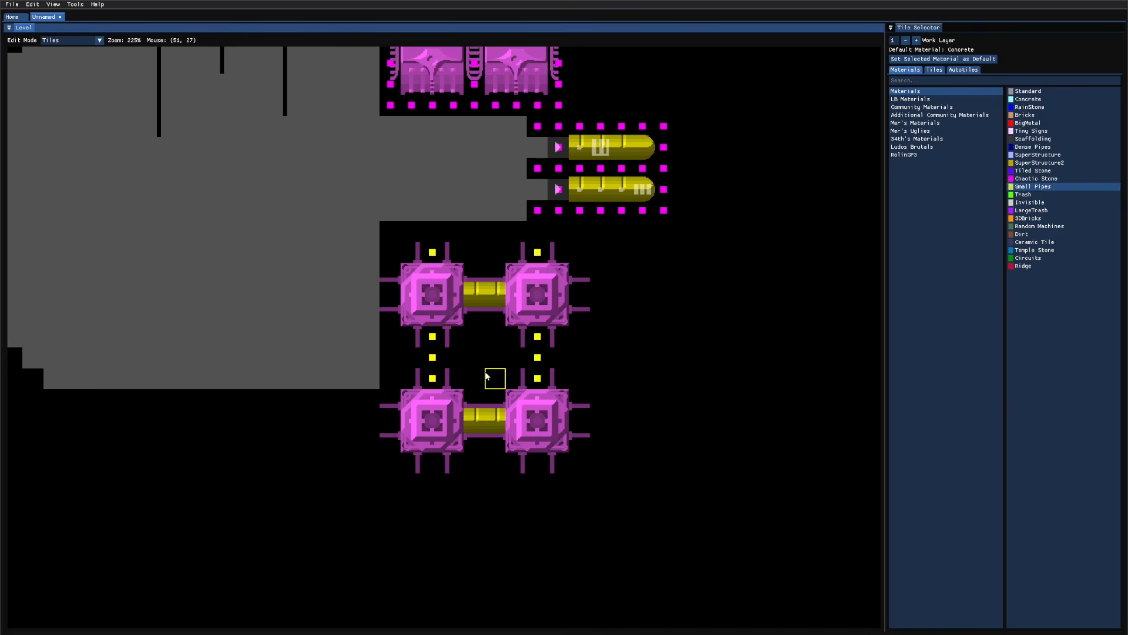
pyautogui.click(943, 58)
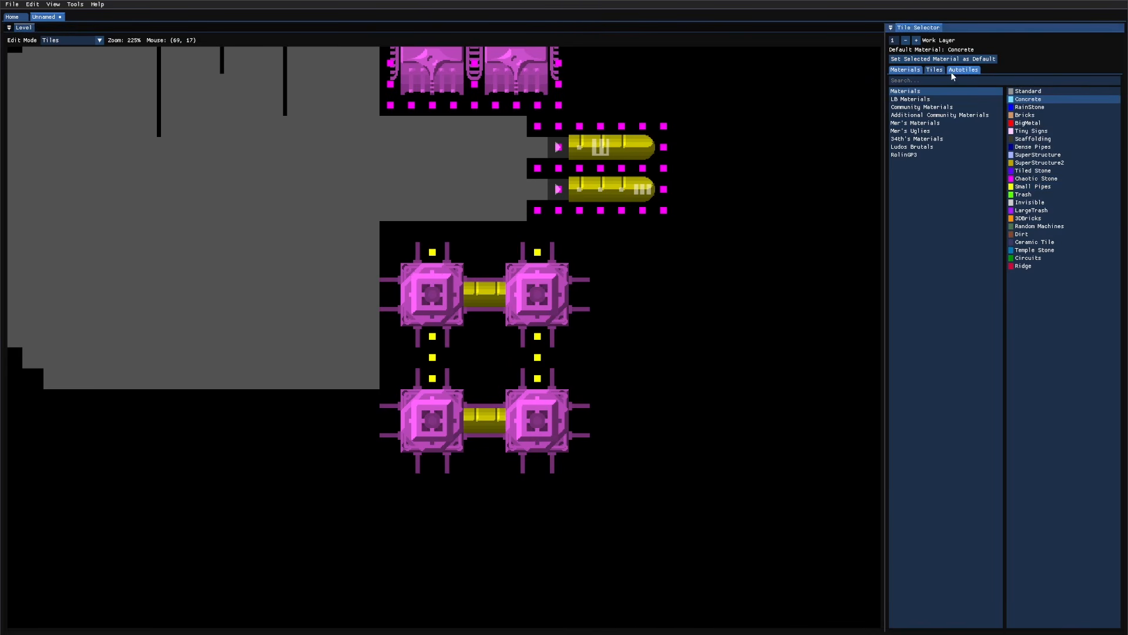
pyautogui.click(934, 69)
pyautogui.click(963, 70)
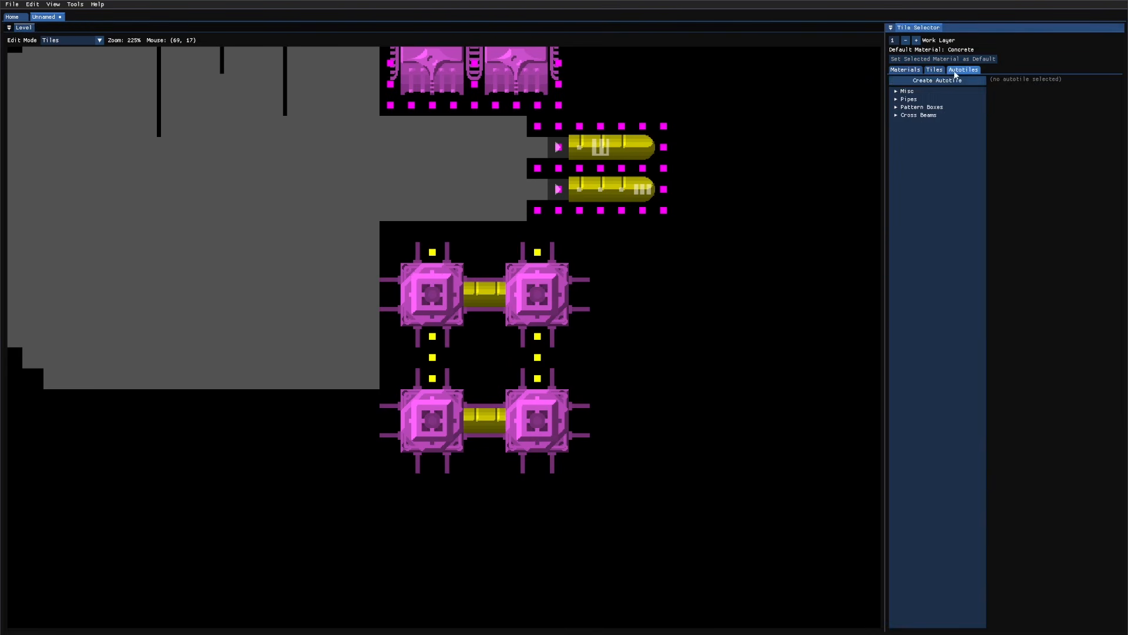
pyautogui.click(920, 100)
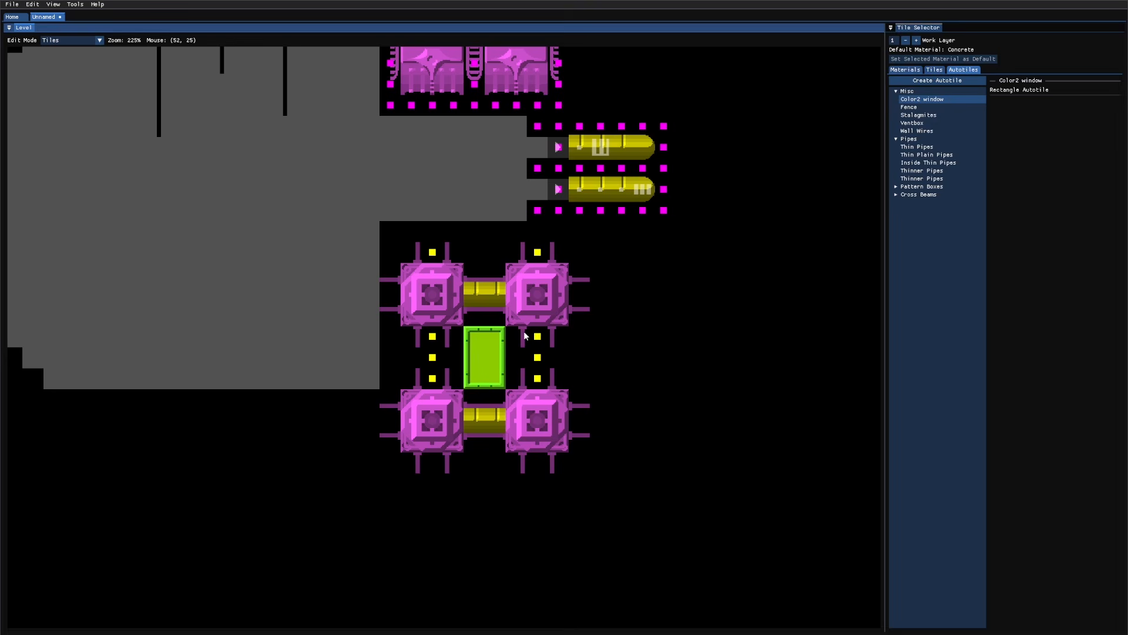
pyautogui.press('q')
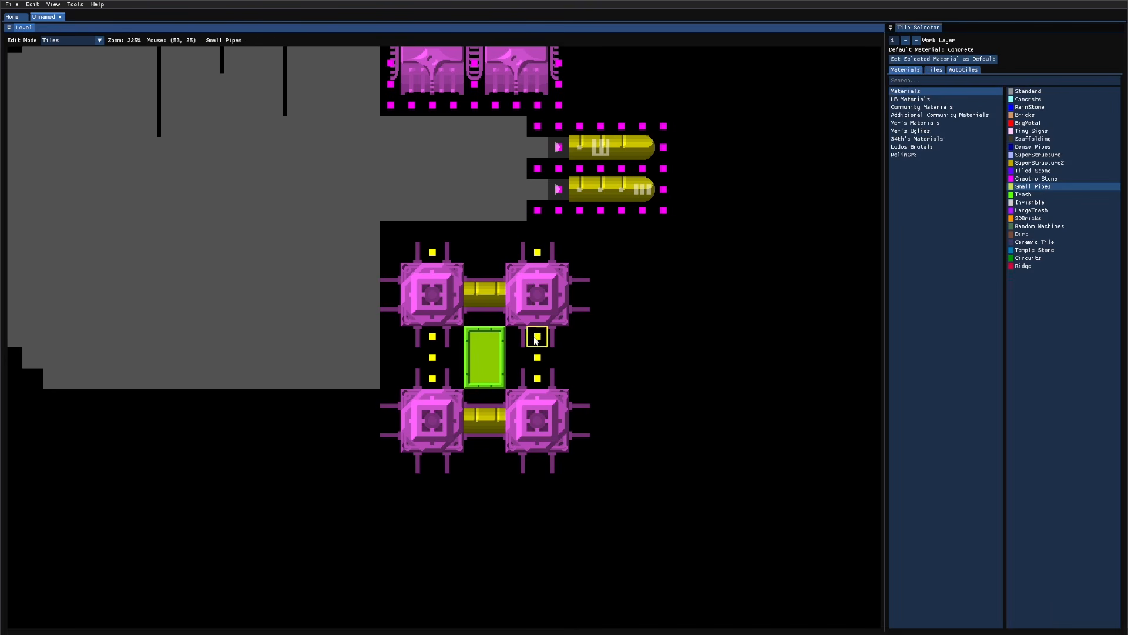
pyautogui.scroll(-3, 491, 294)
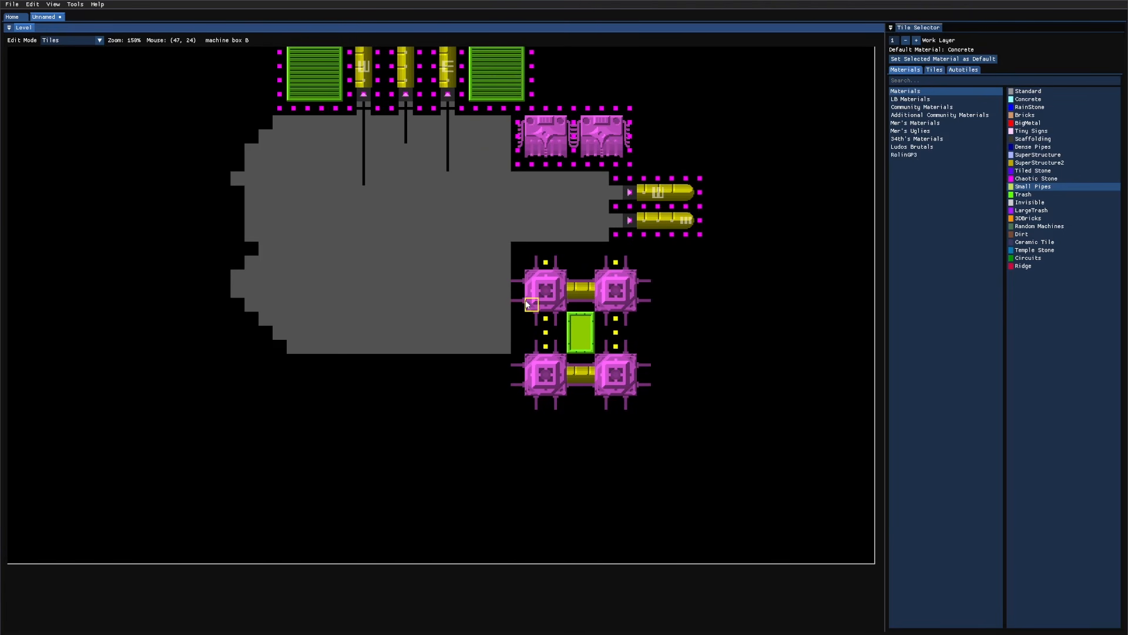
pyautogui.press('2')
pyautogui.scroll(3, 764, 388)
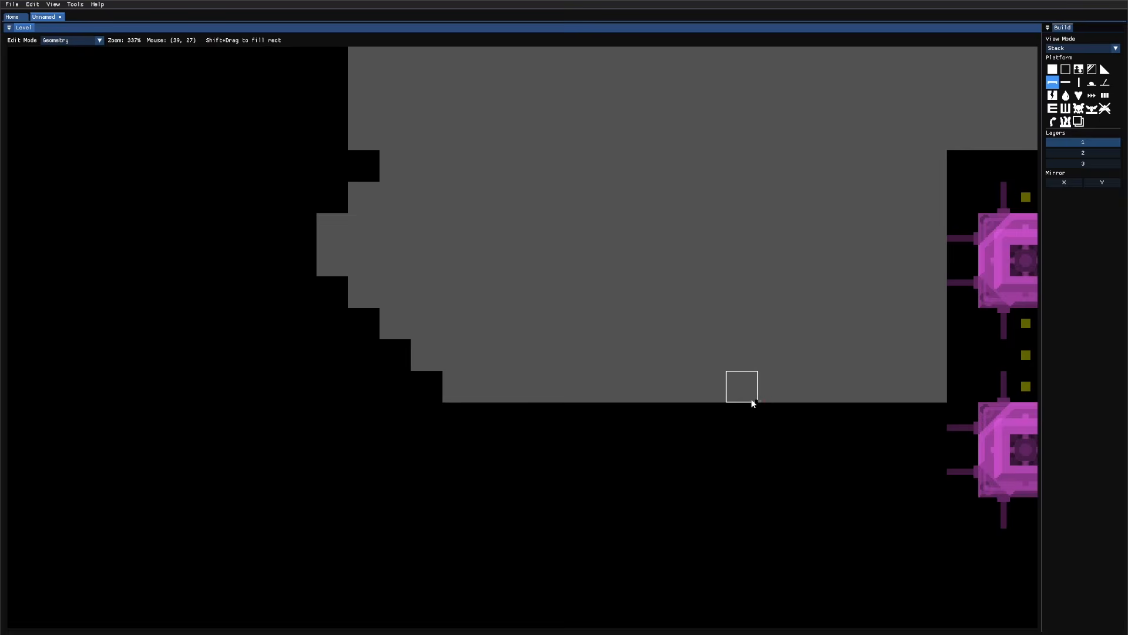
# Step: Erase blocks from the lower wall's bottom and carve two two-cell air corridors into it
pyautogui.scroll(-1, 752, 399)
pyautogui.moveTo(751, 399); pyautogui.dragTo(540, 470, button='middle')
pyautogui.scroll(1, 592, 442)
pyautogui.press('w')
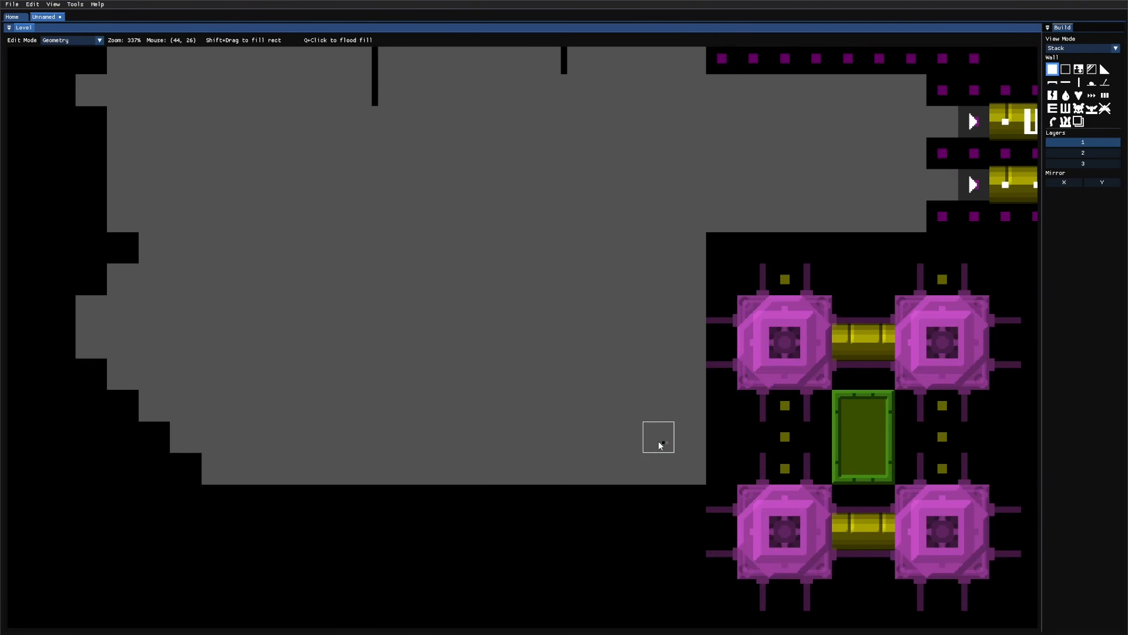
pyautogui.moveTo(682, 467)
pyautogui.keyDown('shift'); pyautogui.mouseDown()
pyautogui.moveTo(593, 375)
pyautogui.moveTo(519, 382)
pyautogui.moveTo(518, 402)
pyautogui.mouseUp(); pyautogui.keyUp('shift')
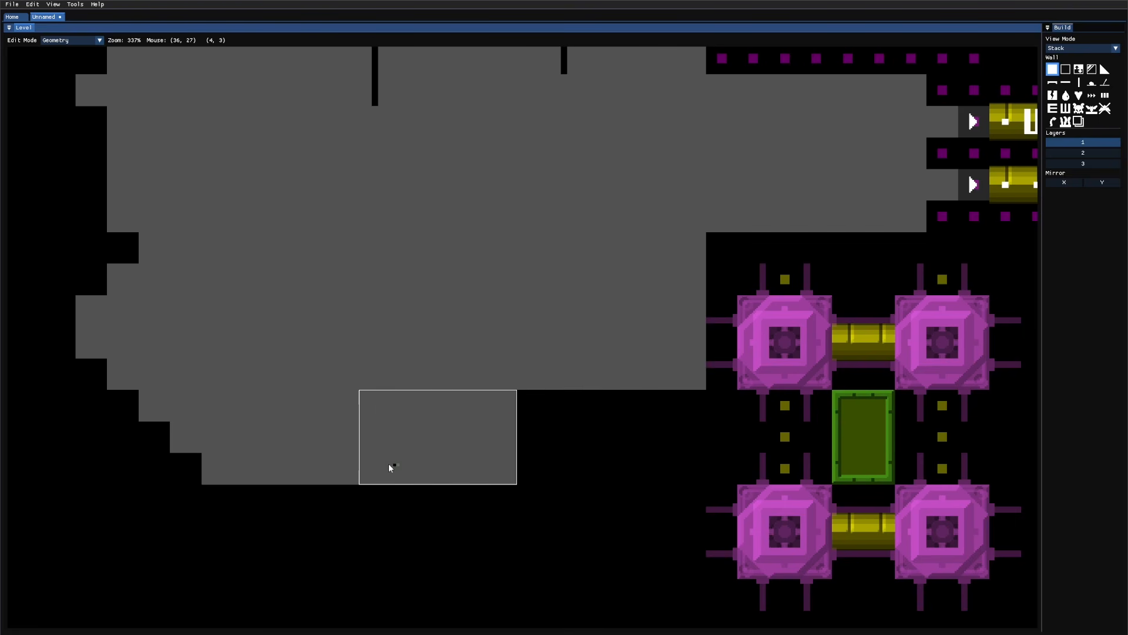
pyautogui.keyDown('shift'); pyautogui.moveTo(391, 467); pyautogui.dragTo(371, 468); pyautogui.keyUp('shift')
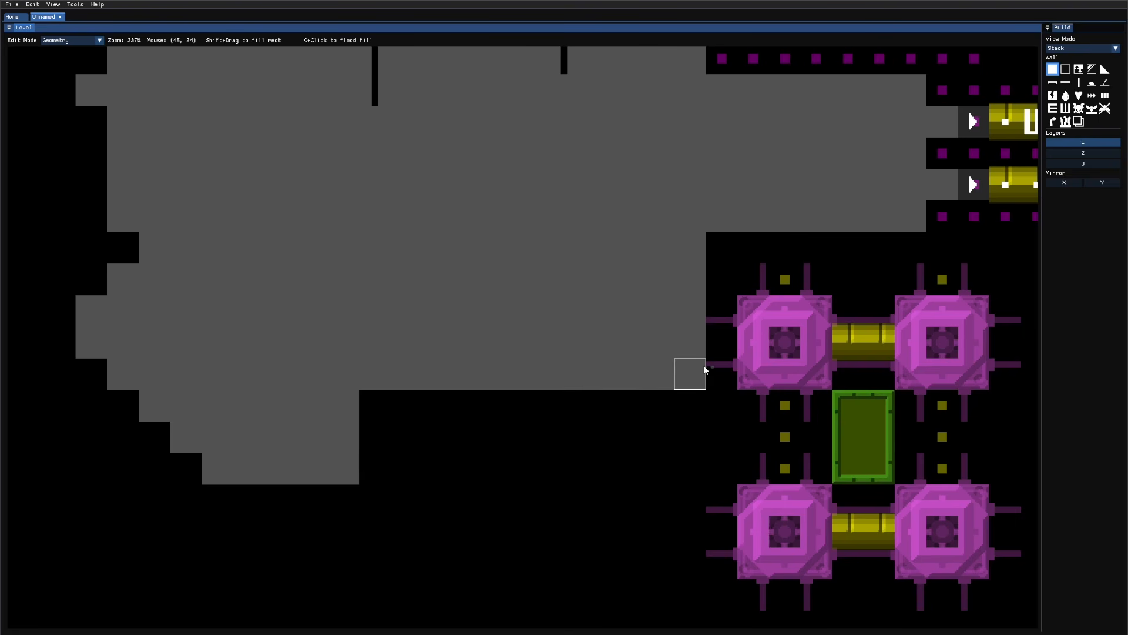
pyautogui.keyDown('shift'); pyautogui.moveTo(561, 319); pyautogui.dragTo(562, 319); pyautogui.keyUp('shift')
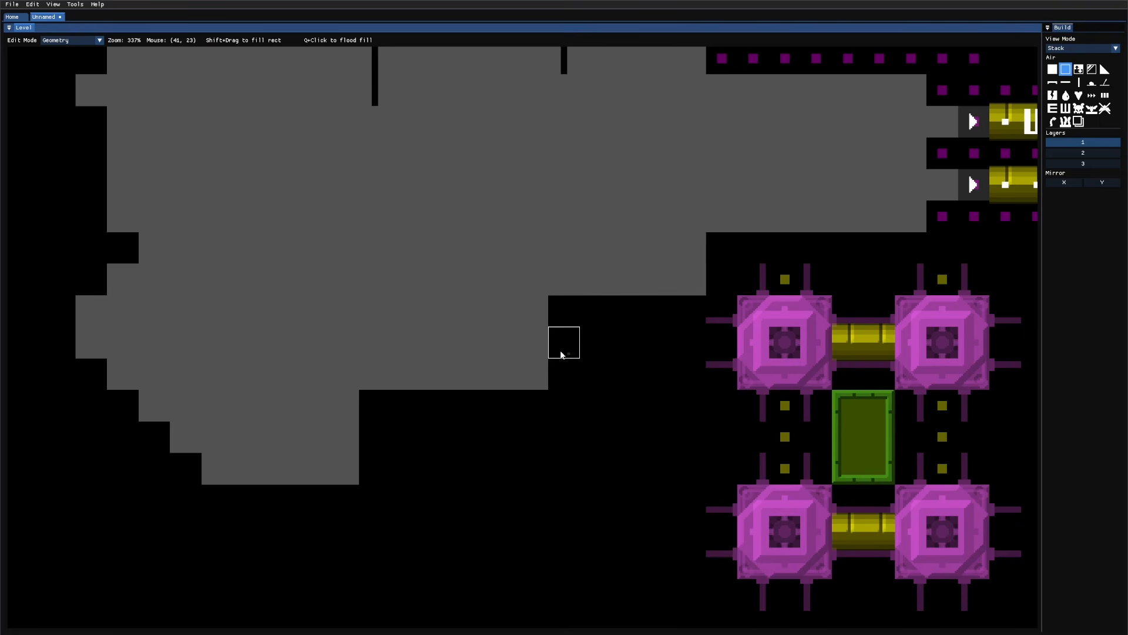
pyautogui.moveTo(560, 351); pyautogui.dragTo(583, 350)
pyautogui.moveTo(355, 441); pyautogui.dragTo(395, 443)
# Step: Place shortcut entrances, a shortcut dot and whack-a-mole holes along both corridors
pyautogui.press('s')
pyautogui.press('s')
pyautogui.press('d')
pyautogui.click(400, 440)
pyautogui.click(595, 344)
pyautogui.press('d')
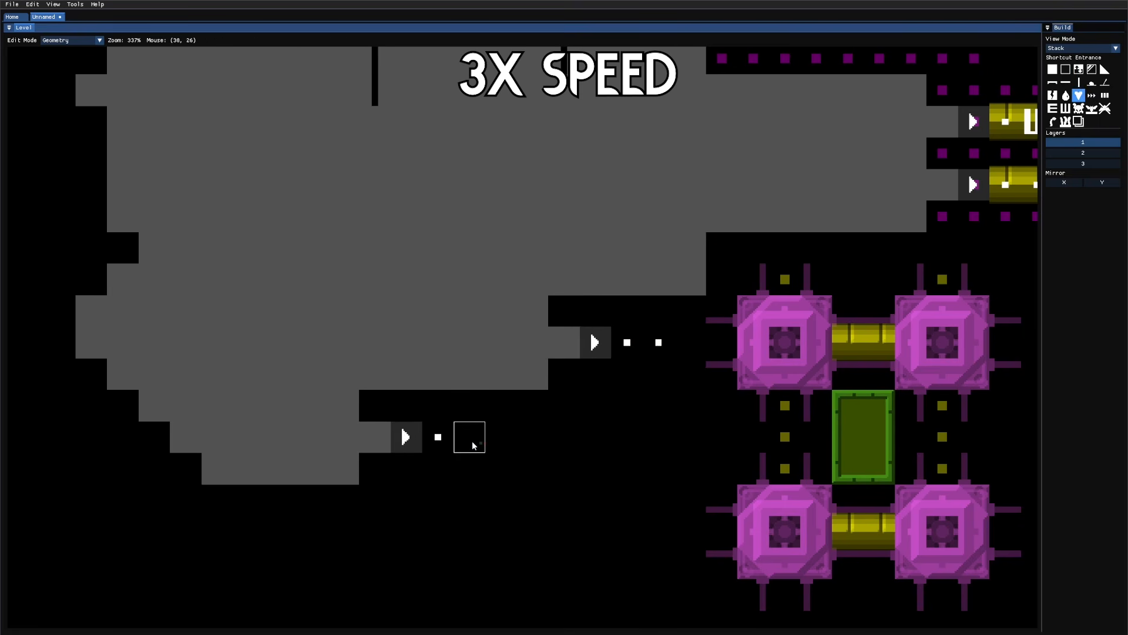
pyautogui.press('a')
pyautogui.click(491, 437)
pyautogui.press('w')
pyautogui.click(524, 436)
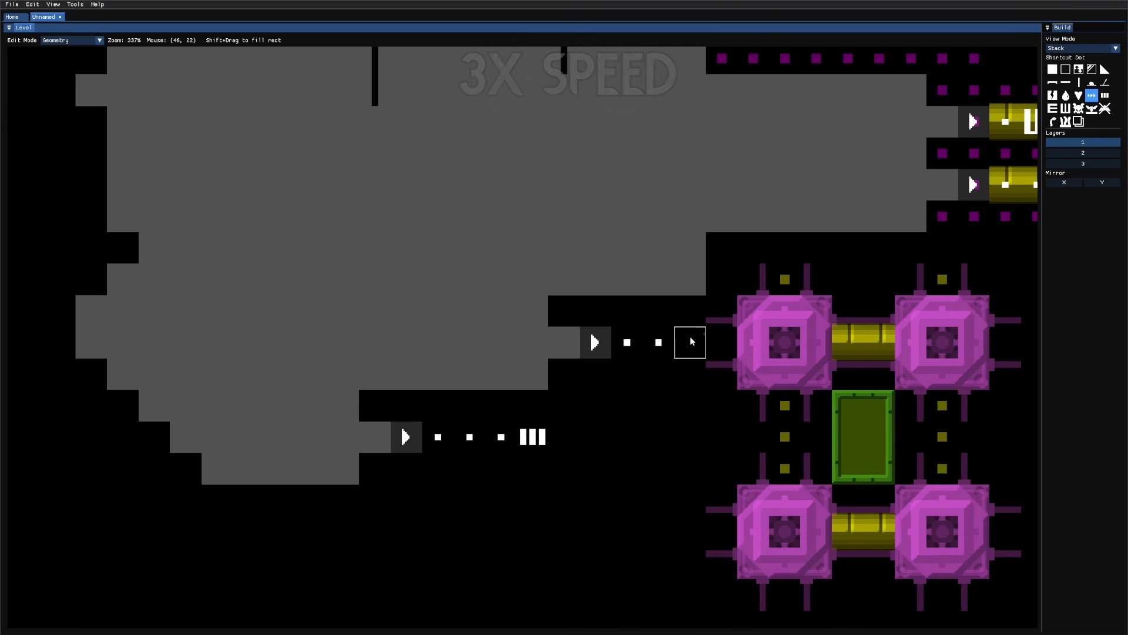
pyautogui.click(683, 344)
# Step: Fill Chaotic Stone around the middle-right shortcut passage
pyautogui.scroll(-2, 753, 323)
pyautogui.scroll(3, 722, 278)
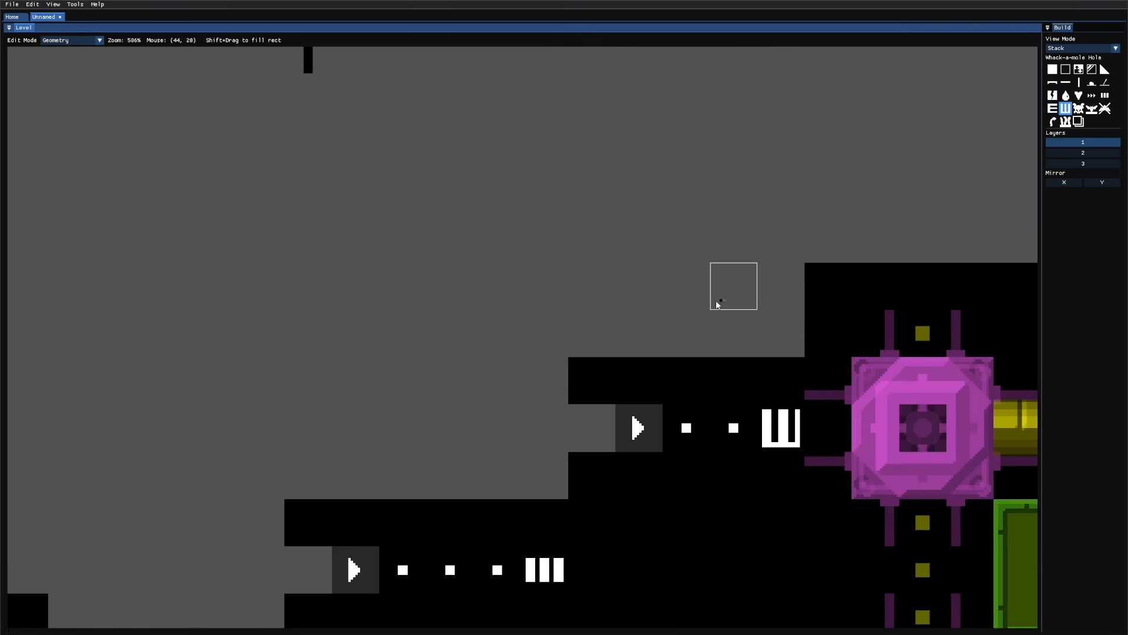
pyautogui.press('3')
pyautogui.scroll(-2, 491, 380)
pyautogui.press('q')
pyautogui.keyDown('shift'); pyautogui.moveTo(536, 379); pyautogui.dragTo(641, 422); pyautogui.keyUp('shift')
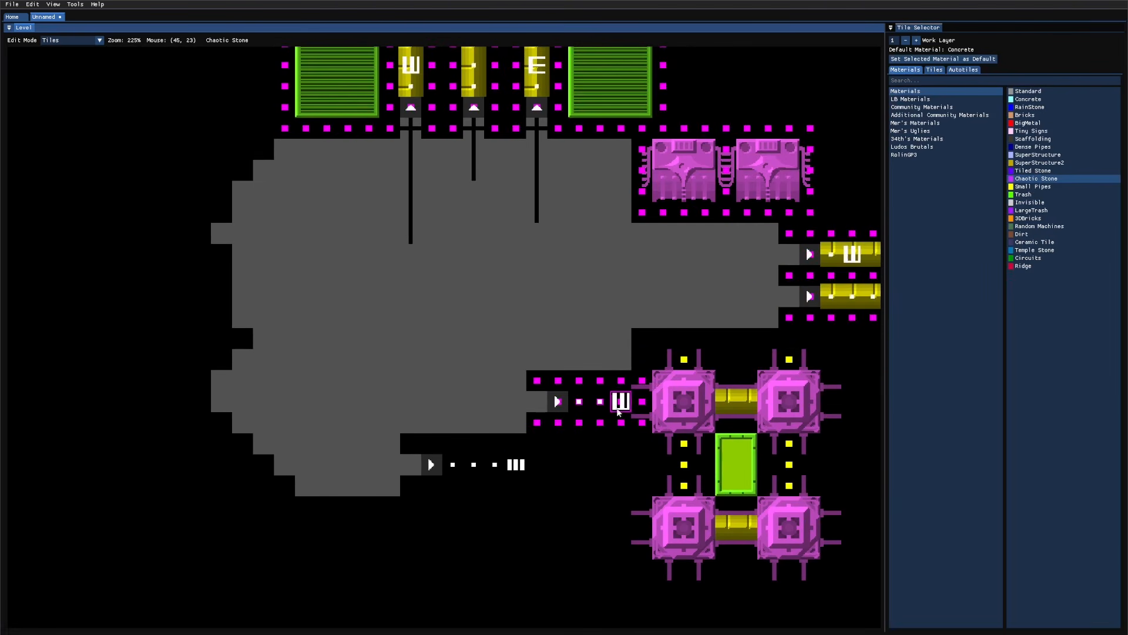
# Step: Extend Chaotic Stone around the lower-left shortcut and mark the passage end as a shortcut
pyautogui.keyDown('shift'); pyautogui.moveTo(519, 448); pyautogui.dragTo(536, 446); pyautogui.keyUp('shift')
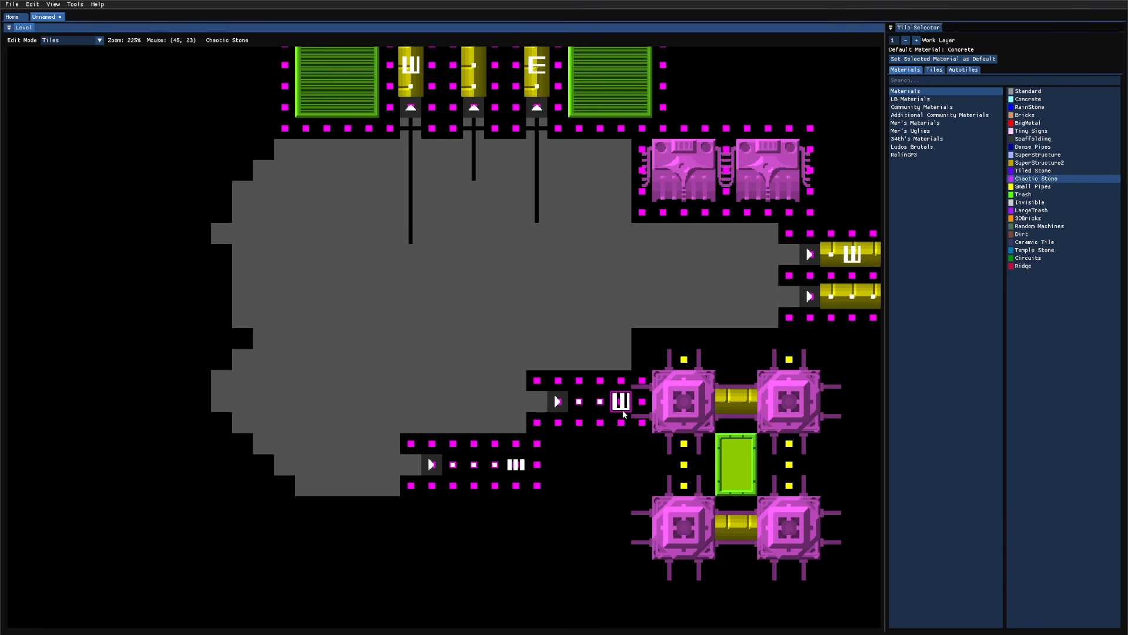
pyautogui.moveTo(642, 382); pyautogui.dragTo(641, 421, button='right')
pyautogui.press('2')
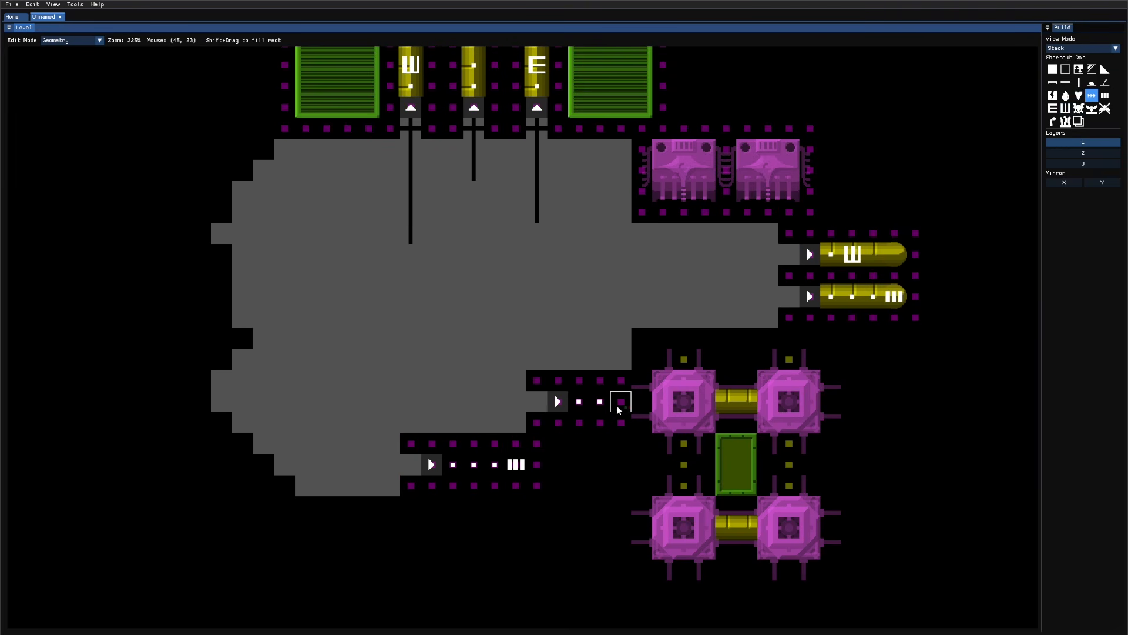
pyautogui.press('s')
pyautogui.press('a')
pyautogui.press('a')
pyautogui.click(601, 406)
# Step: Place the 4x4 green vent block beside the tunnel and surround it with Chaotic Stone
pyautogui.press('3')
pyautogui.press('Tab')
pyautogui.click(582, 469)
pyautogui.press('Tab')
pyautogui.keyDown('shift'); pyautogui.moveTo(642, 422); pyautogui.dragTo(536, 527); pyautogui.keyUp('shift')
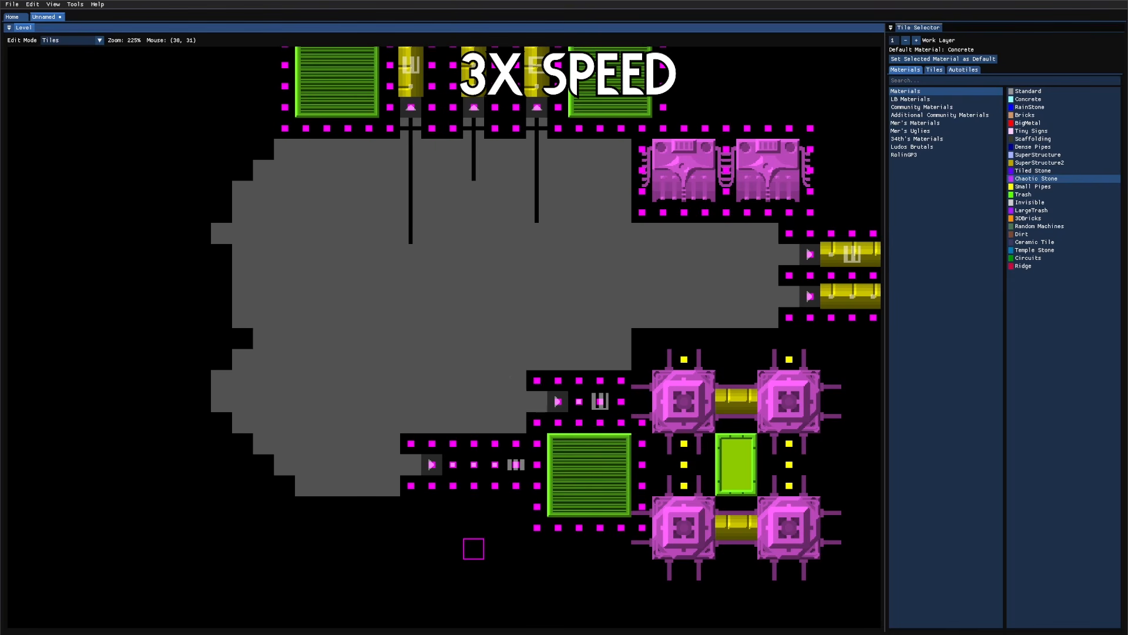
# Step: Save the level as JCOURT_A06 in the JCOURT folder
pyautogui.hotkey('ctrl', 's')
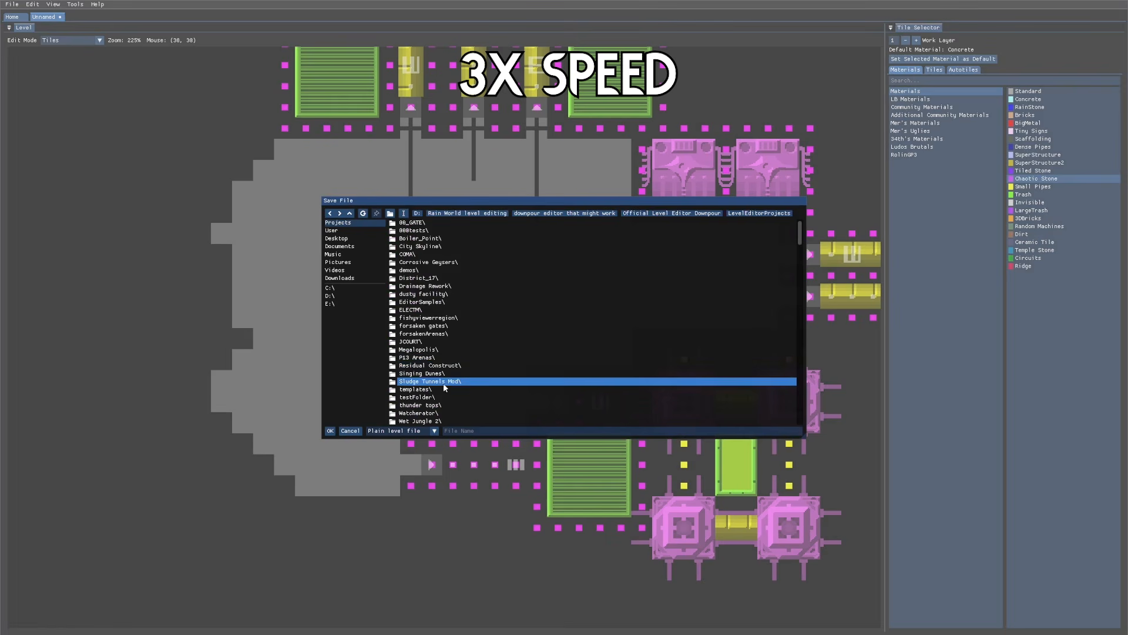
pyautogui.doubleClick(427, 341)
pyautogui.write('JC')
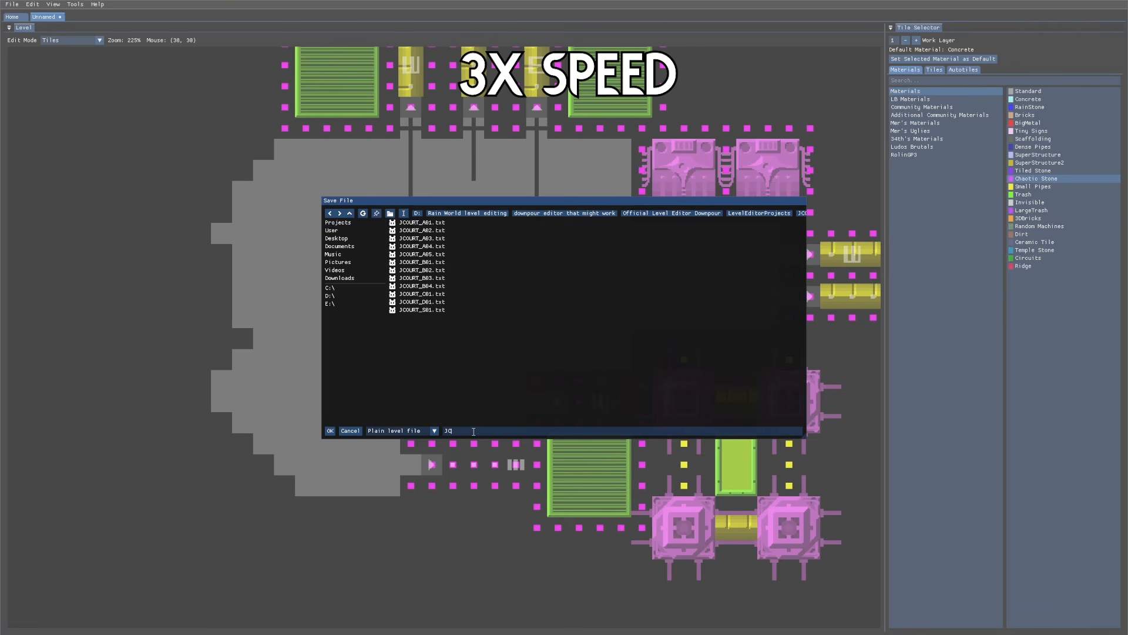
pyautogui.write('OURT_A06')
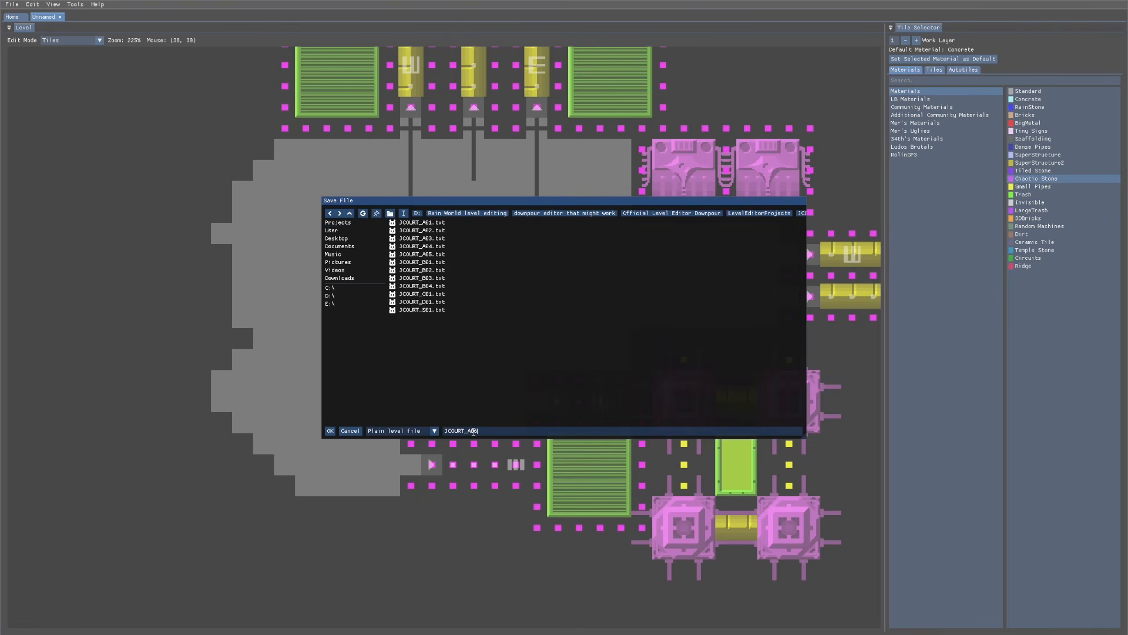
pyautogui.press('Return')
# Step: Lay Horizontal Inset Pipe through both lower shortcut passages, capped with Inset Pipe Inwards E
pyautogui.press('q')
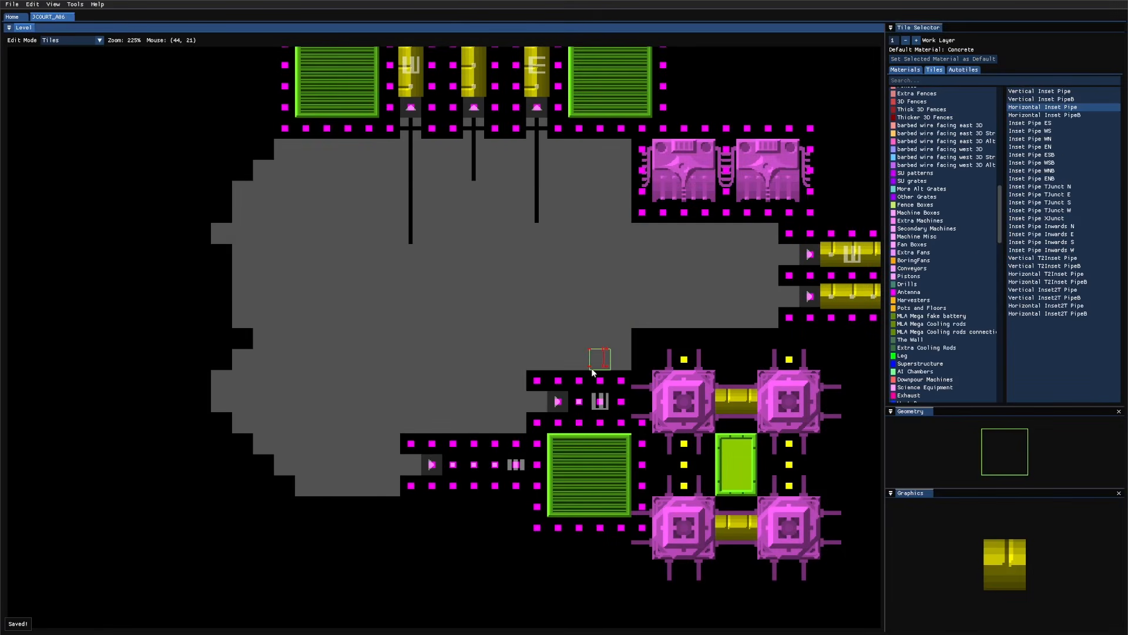
pyautogui.click(579, 401)
pyautogui.moveTo(495, 463); pyautogui.dragTo(435, 464)
pyautogui.press('s')
pyautogui.press('s')
pyautogui.press('s')
pyautogui.press('s')
pyautogui.press('s')
pyautogui.press('s')
pyautogui.press('s')
pyautogui.press('s')
pyautogui.press('s')
pyautogui.press('s')
pyautogui.press('s')
pyautogui.press('s')
pyautogui.press('s')
pyautogui.press('s')
pyautogui.press('s')
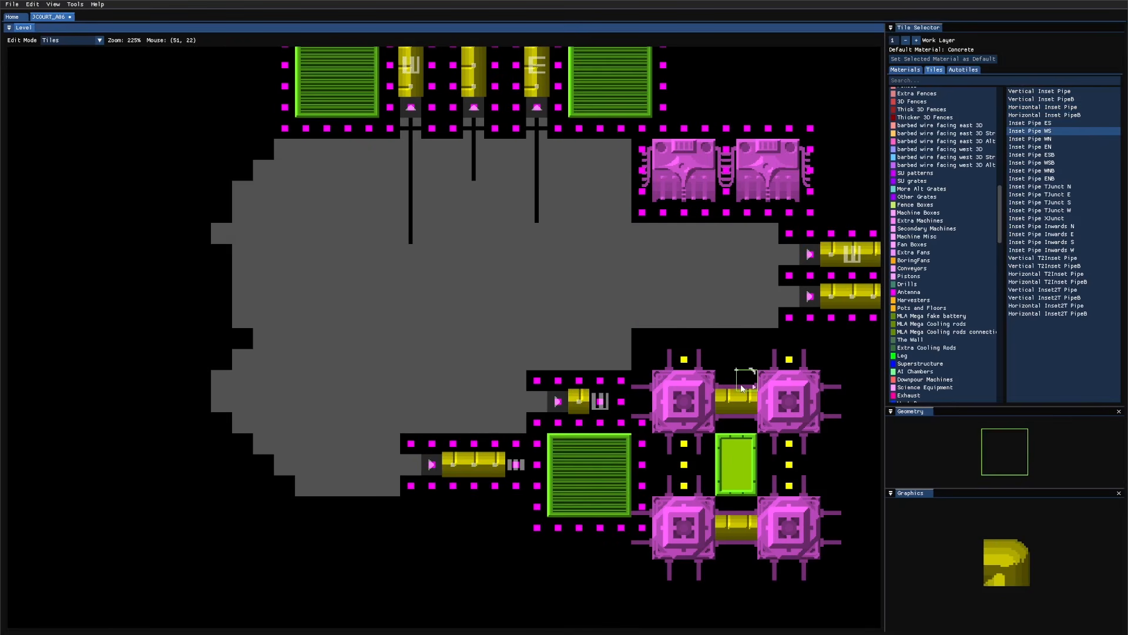
pyautogui.press('s')
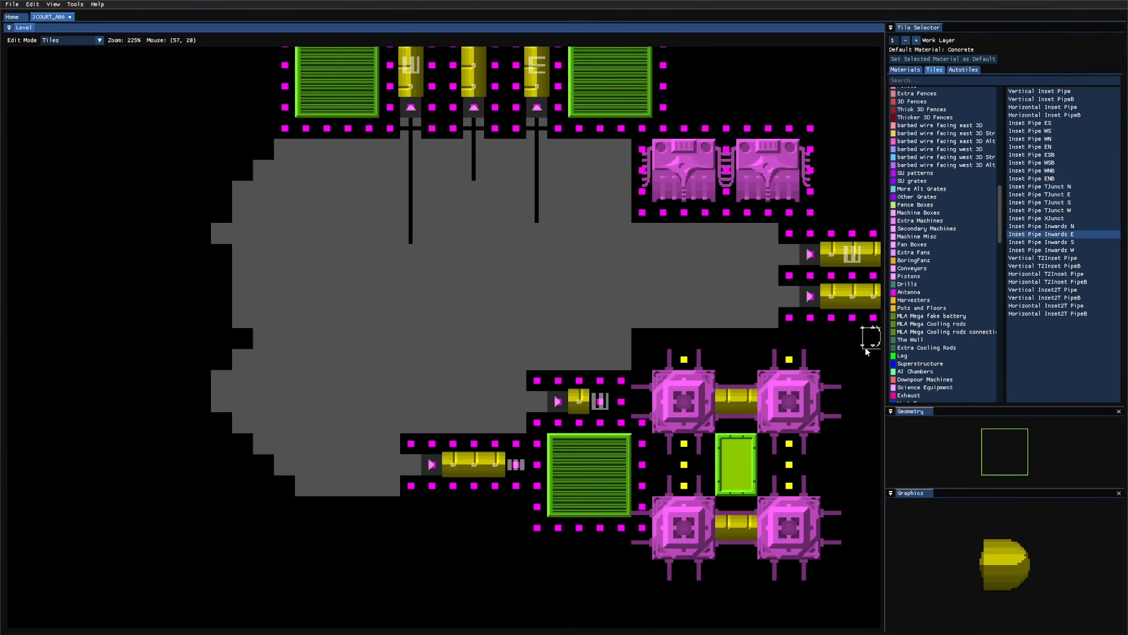
pyautogui.click(600, 403)
pyautogui.click(515, 464)
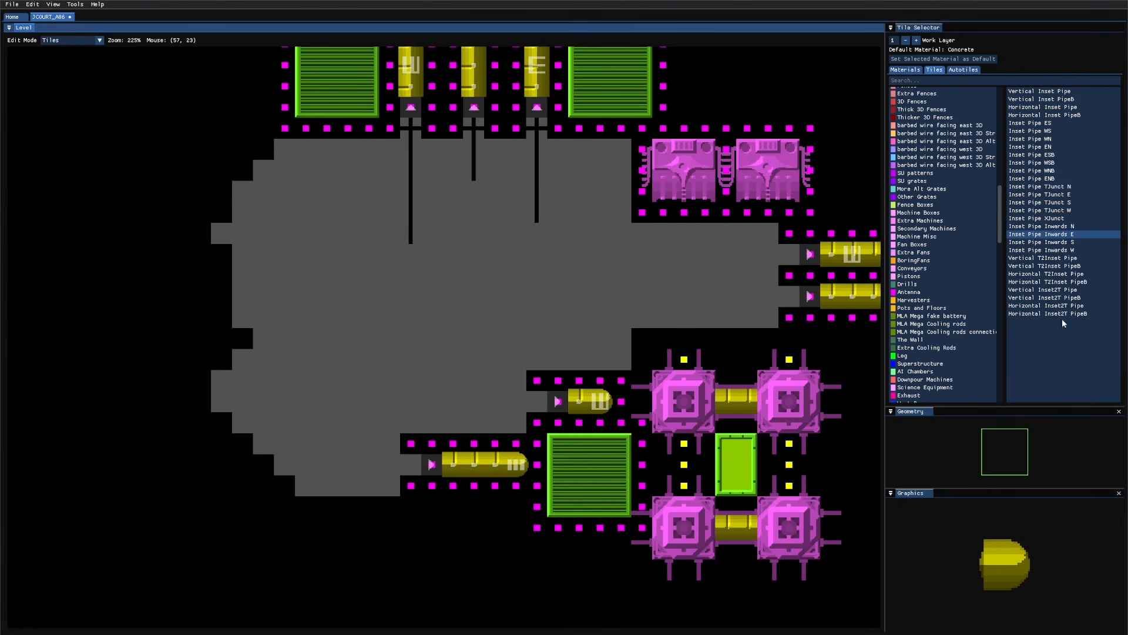
# Step: Paint LargeTrash over the solid area left of the room
pyautogui.press('q')
pyautogui.moveTo(500, 362); pyautogui.dragTo(740, 371, button='middle')
pyautogui.press('s')
pyautogui.press('s')
pyautogui.press('s')
pyautogui.press('s')
pyautogui.keyDown('shift'); pyautogui.scroll(4, 615, 368); pyautogui.keyUp('shift')
pyautogui.click(456, 406)
pyautogui.moveTo(455, 409)
pyautogui.mouseDown()
pyautogui.moveTo(403, 401)
pyautogui.moveTo(390, 288)
pyautogui.moveTo(410, 243)
pyautogui.moveTo(378, 254)
pyautogui.moveTo(381, 400)
pyautogui.mouseUp()
# Step: Paint Trash along the room's wall edge and LargeTrash below the wall's bottom row
pyautogui.press('w')
pyautogui.press('w')
pyautogui.keyDown('shift'); pyautogui.scroll(-2, 422, 396); pyautogui.keyUp('shift')
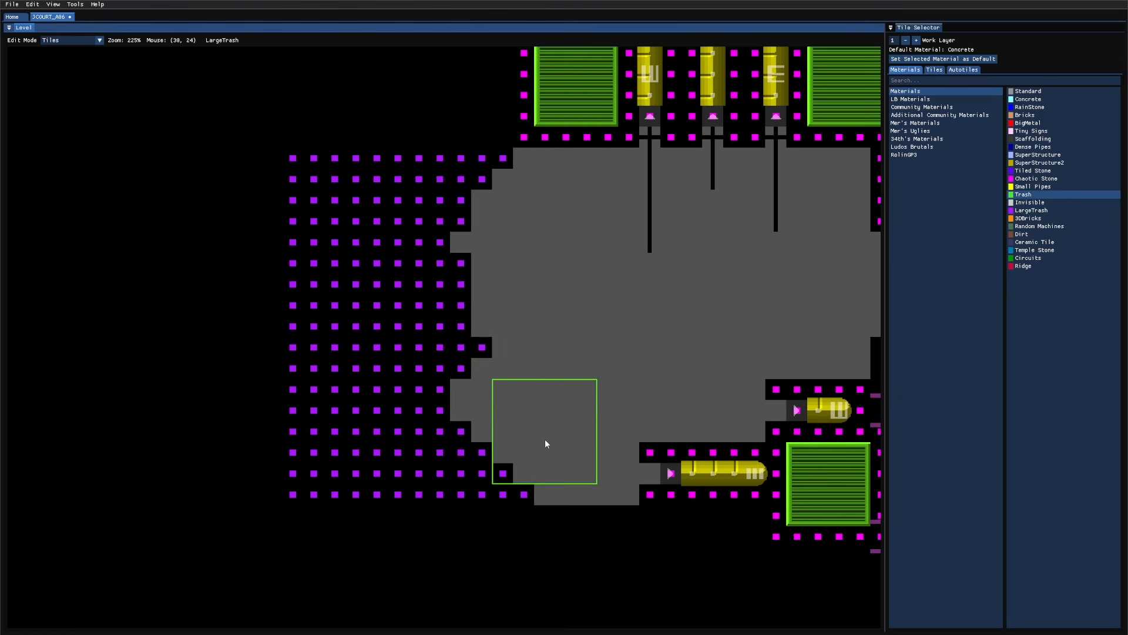
pyautogui.moveTo(544, 439)
pyautogui.mouseDown()
pyautogui.moveTo(542, 455)
pyautogui.moveTo(486, 397)
pyautogui.moveTo(509, 358)
pyautogui.moveTo(503, 186)
pyautogui.mouseUp()
pyautogui.keyDown('shift'); pyautogui.scroll(-1, 510, 218); pyautogui.keyUp('shift')
pyautogui.press('s')
pyautogui.press('s')
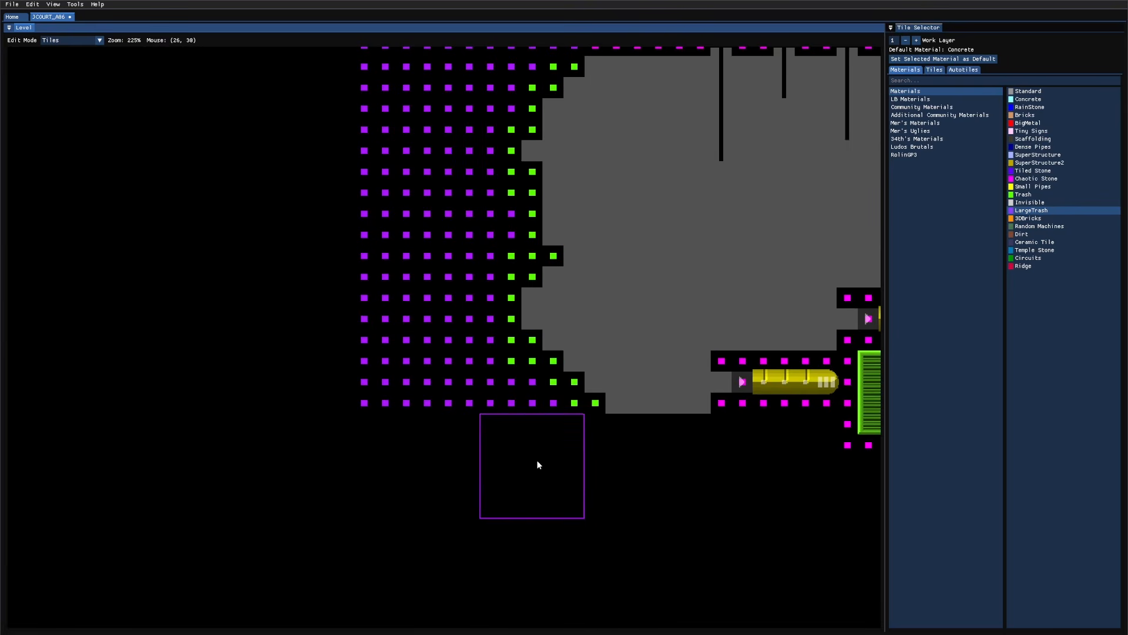
pyautogui.moveTo(547, 462); pyautogui.dragTo(407, 467)
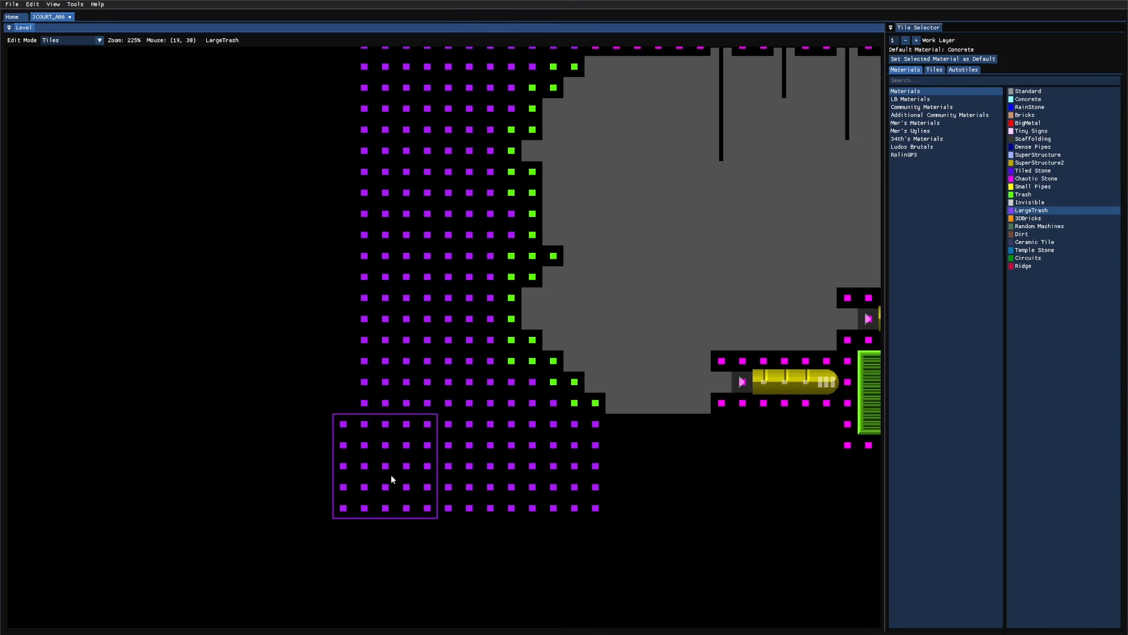
# Step: Fill the empty corner below the room with LargeTrash
pyautogui.keyDown('shift'); pyautogui.scroll(-2, 312, 440); pyautogui.keyUp('shift')
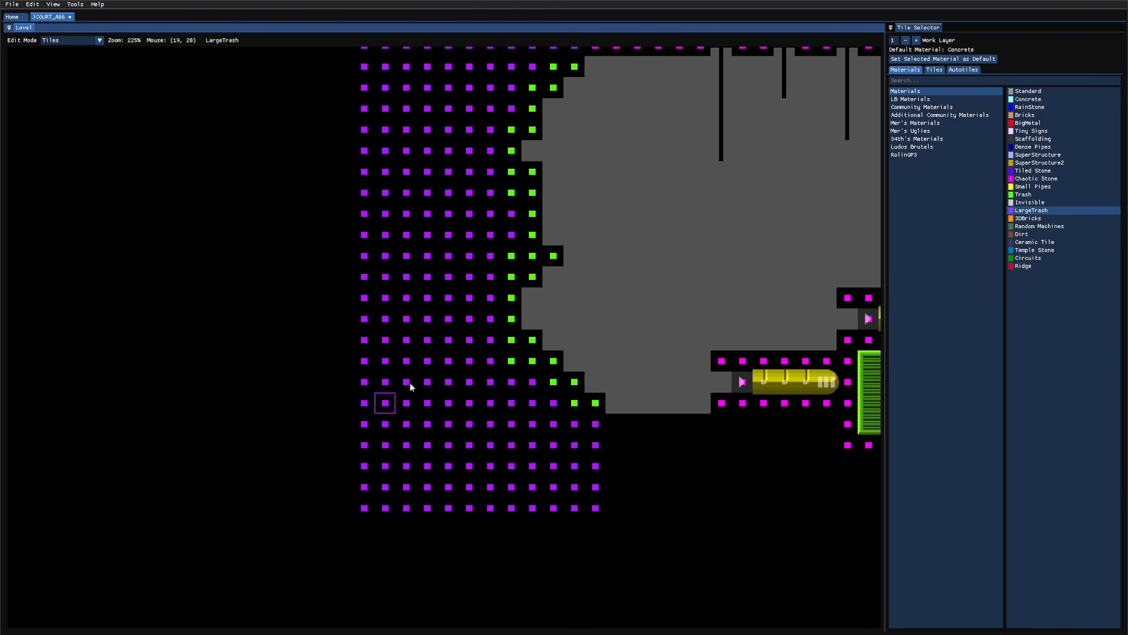
pyautogui.moveTo(624, 310)
pyautogui.mouseDown(button='middle')
pyautogui.moveTo(553, 383)
pyautogui.moveTo(453, 421)
pyautogui.mouseUp(button='middle')
pyautogui.press('2')
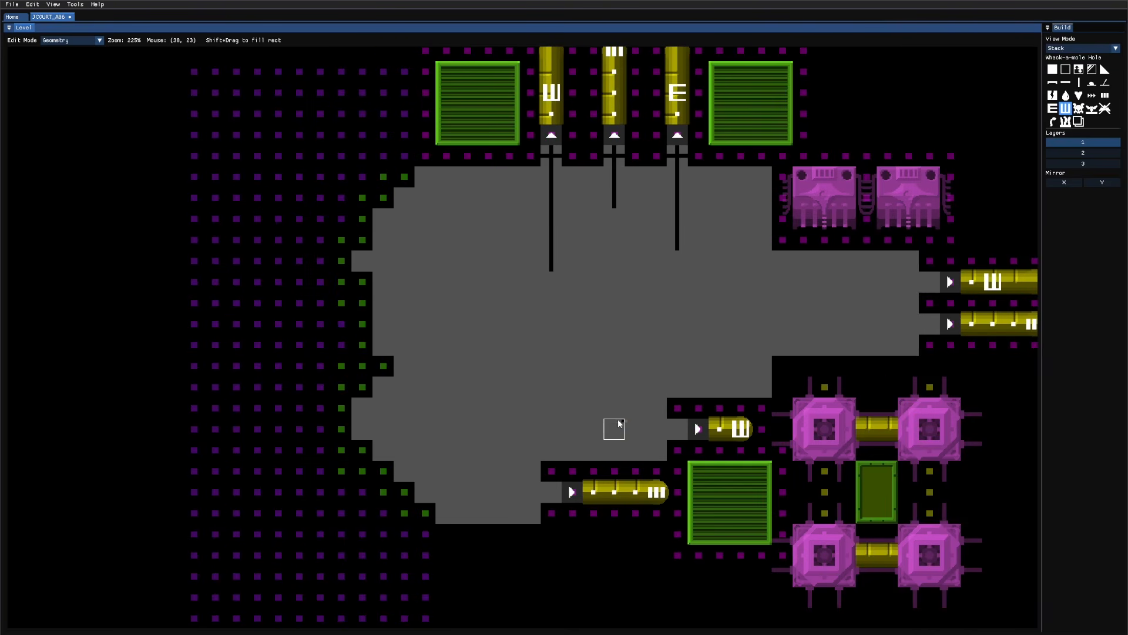
pyautogui.press('1')
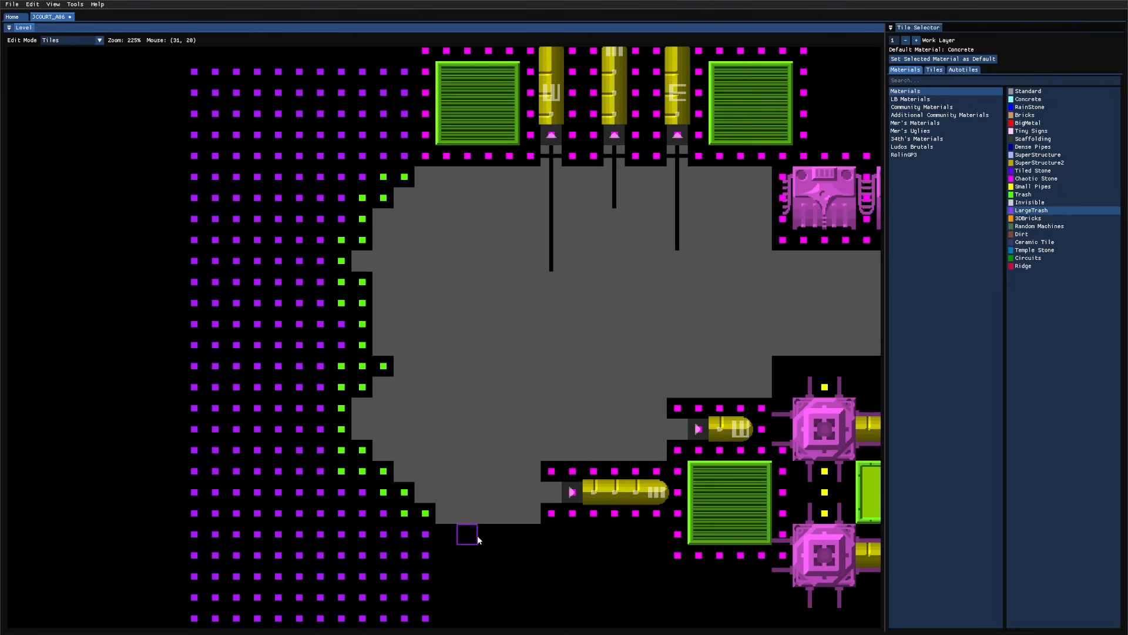
pyautogui.moveTo(473, 560); pyautogui.dragTo(429, 382, button='middle')
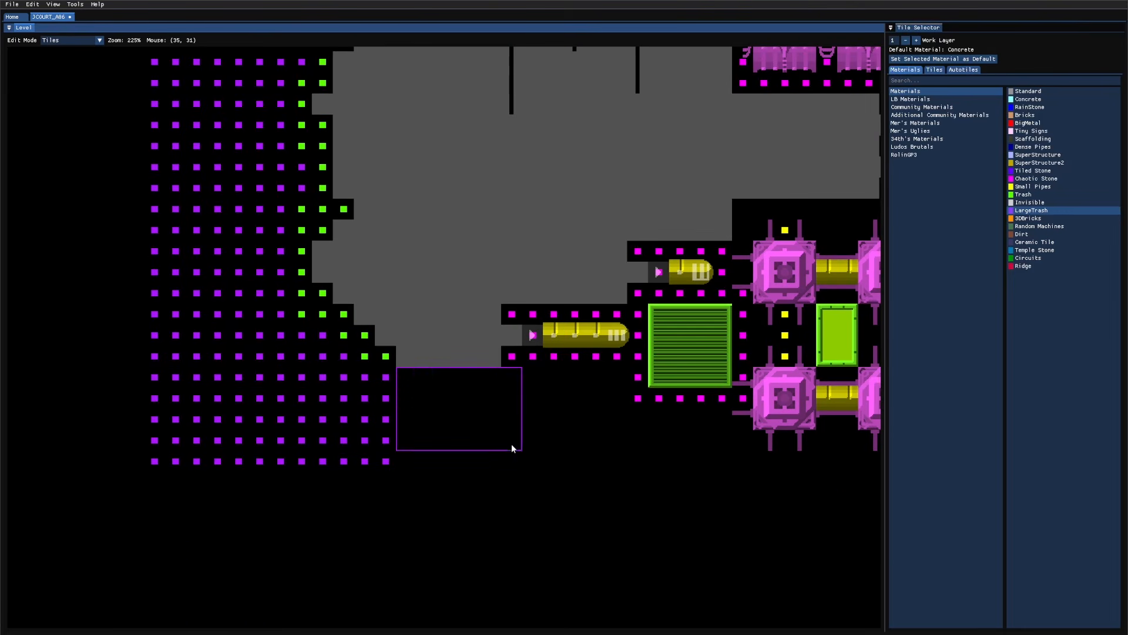
pyautogui.keyDown('shift'); pyautogui.moveTo(623, 459); pyautogui.dragTo(622, 459); pyautogui.keyUp('shift')
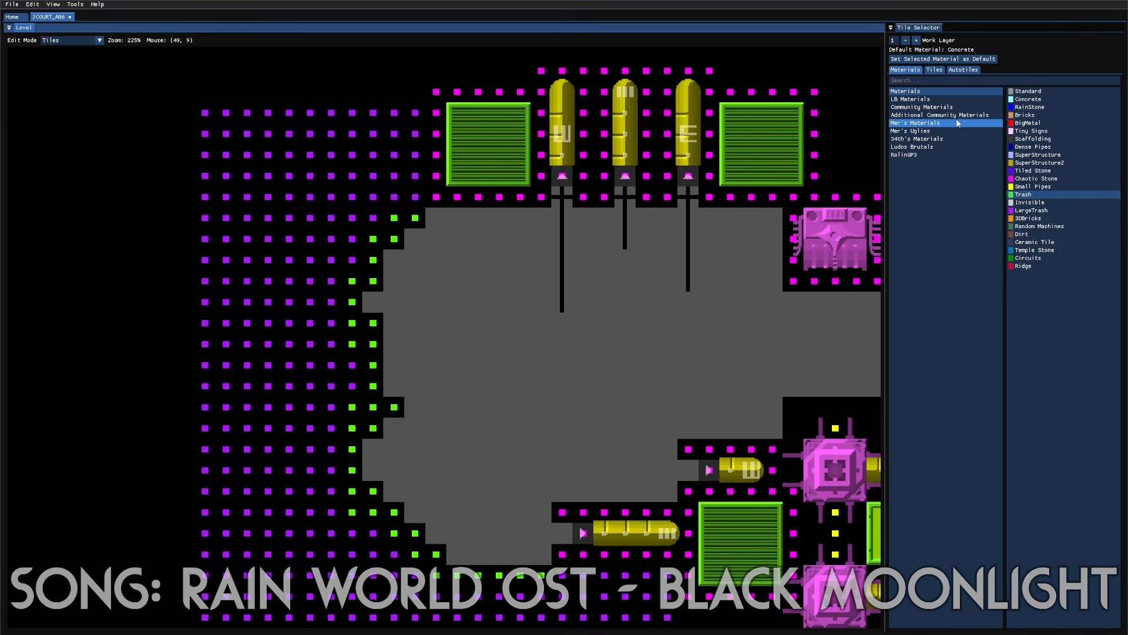
# Step: Paint Ludos Brutals SticksAndStones along the floor block's jagged left wall edge
pyautogui.click(921, 107)
pyautogui.press('d')
pyautogui.press('d')
pyautogui.press('d')
pyautogui.press('d')
pyautogui.press('d')
pyautogui.press('d')
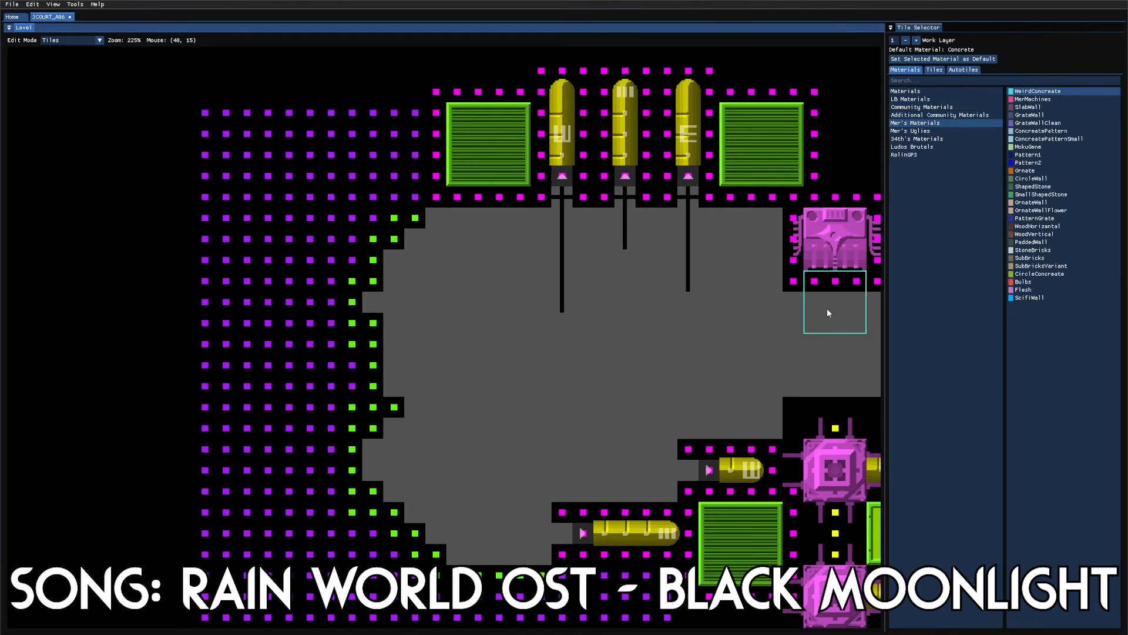
pyautogui.press('a')
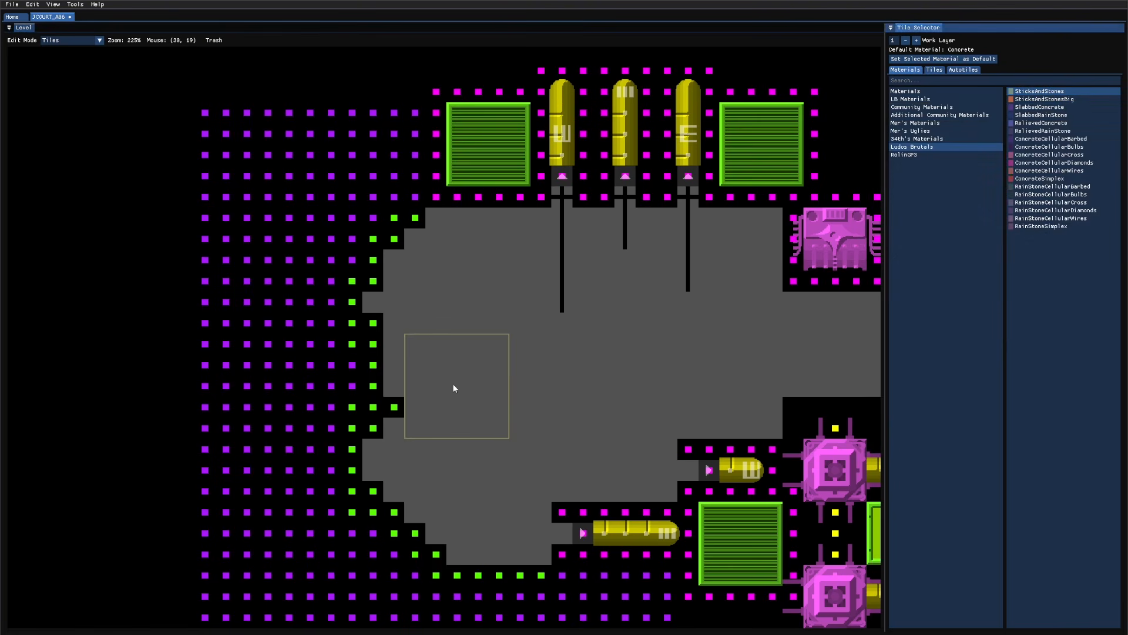
pyautogui.moveTo(408, 254); pyautogui.dragTo(379, 327)
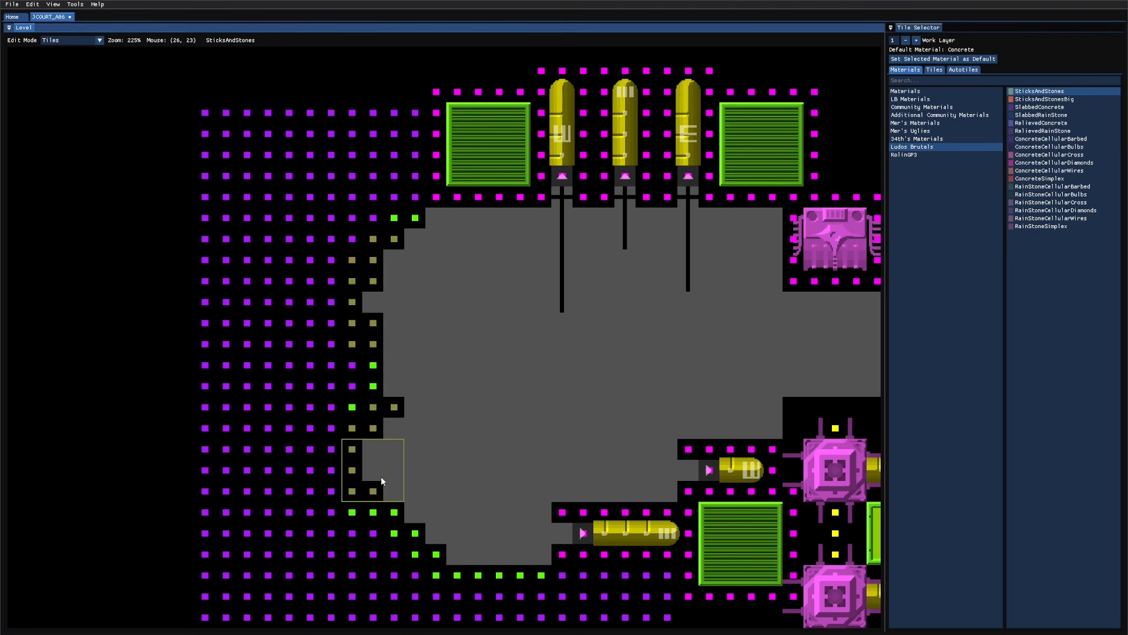
pyautogui.moveTo(383, 417); pyautogui.dragTo(372, 428)
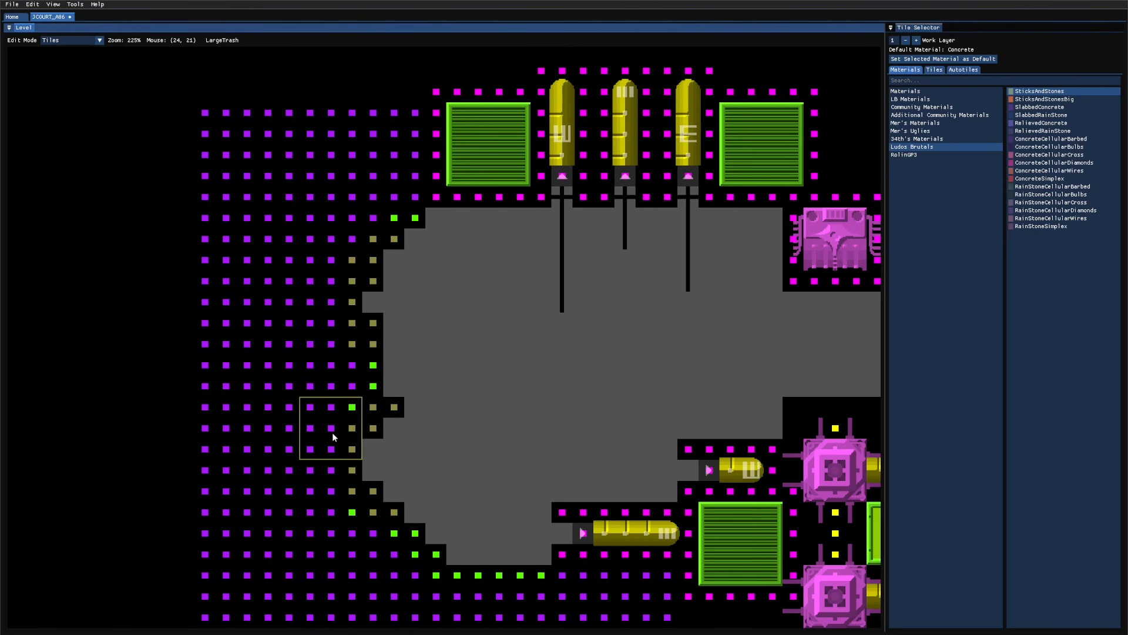
# Step: Save the level and touch up LargeTrash inside the left wall
pyautogui.moveTo(472, 463); pyautogui.dragTo(435, 424, button='middle')
pyautogui.hotkey('ctrl', 's')
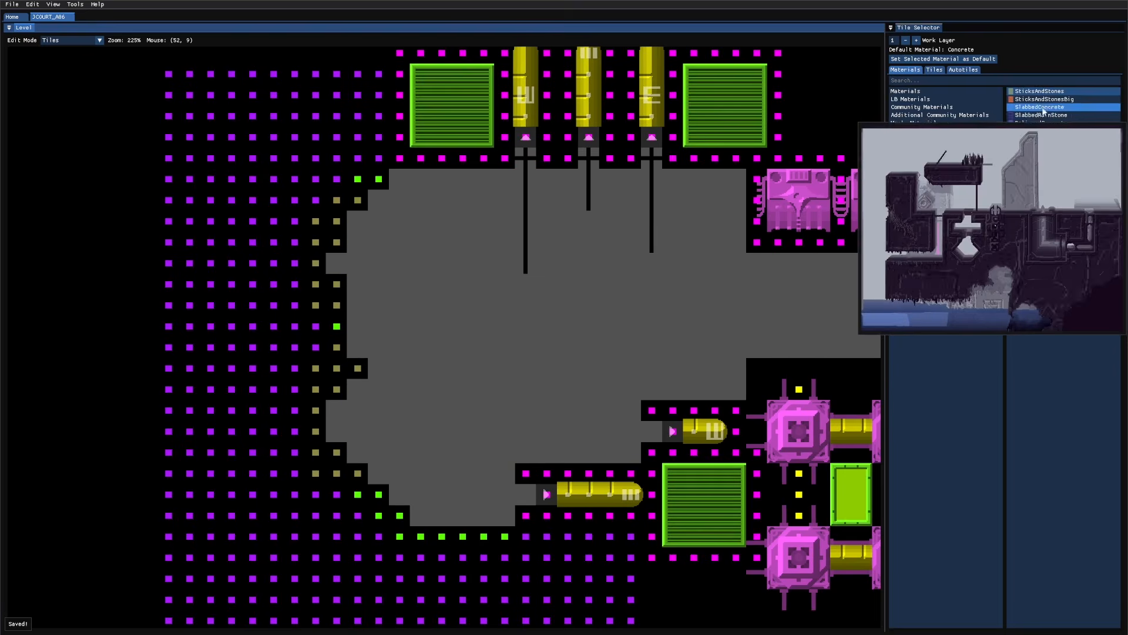
pyautogui.click(1038, 93)
pyautogui.scroll(1, 330, 511)
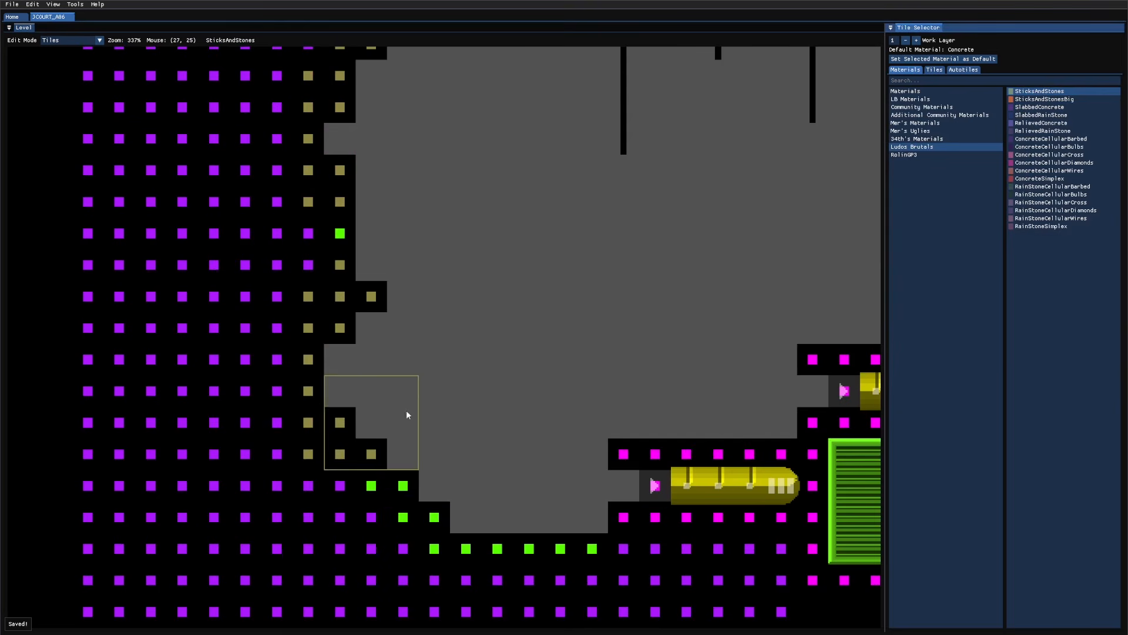
pyautogui.press('q')
pyautogui.moveTo(264, 498); pyautogui.dragTo(210, 500)
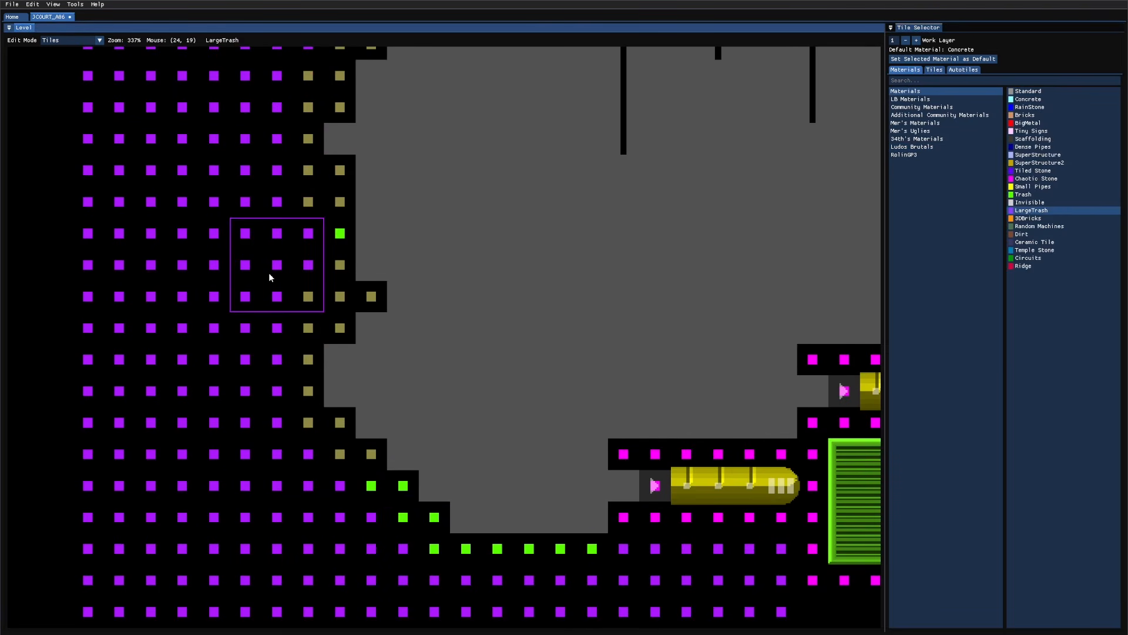
pyautogui.moveTo(291, 286); pyautogui.dragTo(189, 358, button='middle')
# Step: Save the level and draw layer-2 background wall over the left area
pyautogui.scroll(-1, 190, 357)
pyautogui.hotkey('ctrl', 's')
pyautogui.press('2')
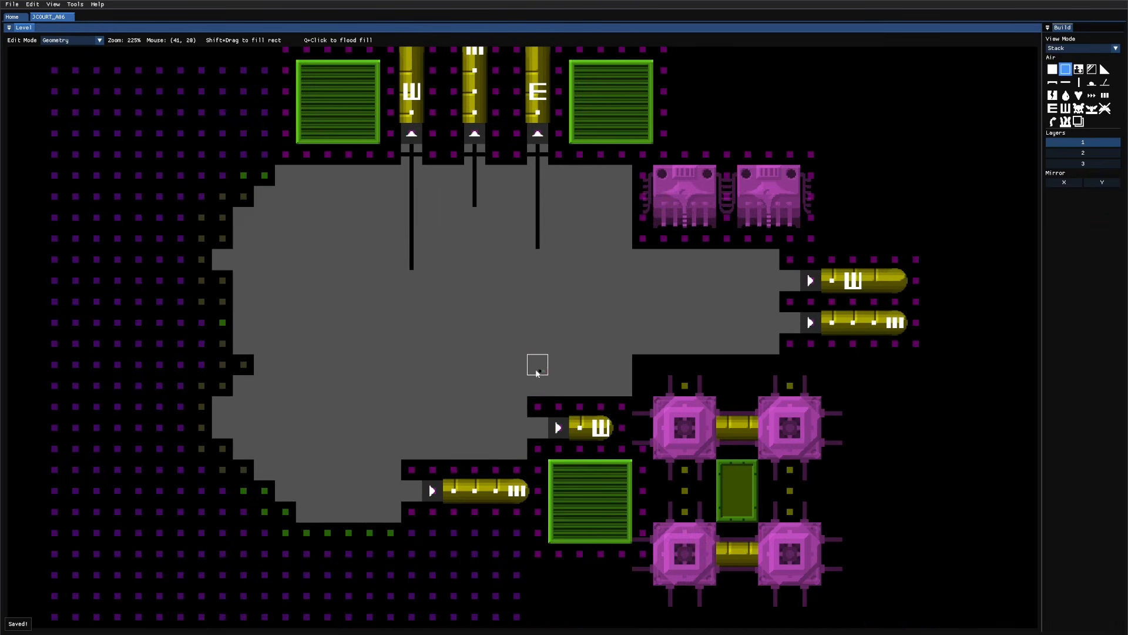
pyautogui.press('3')
pyautogui.press('2')
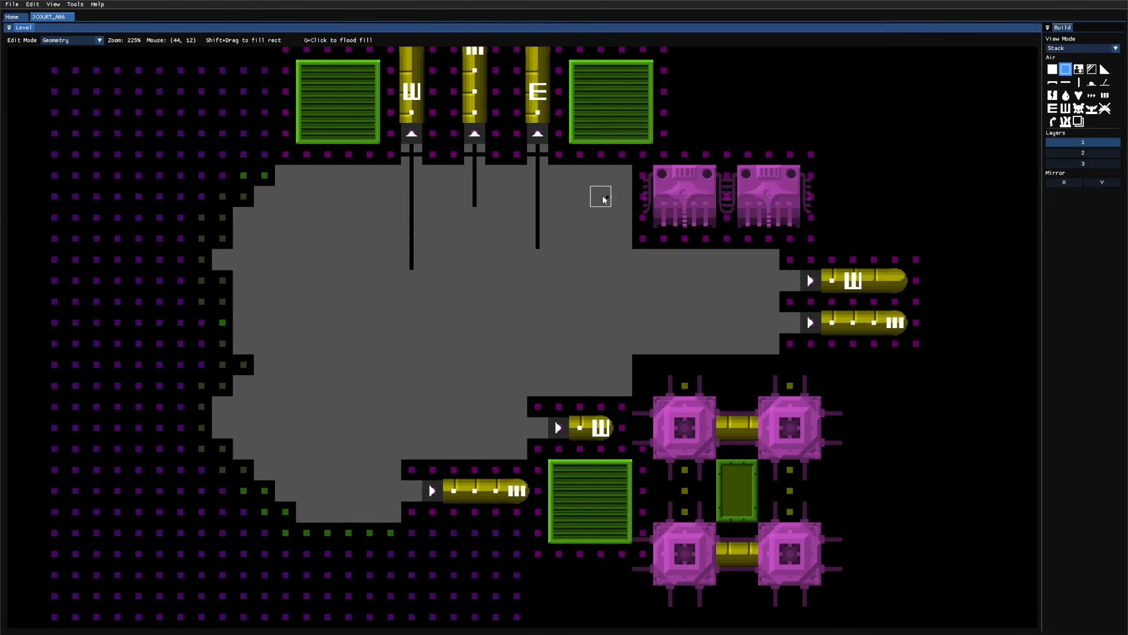
pyautogui.press('2')
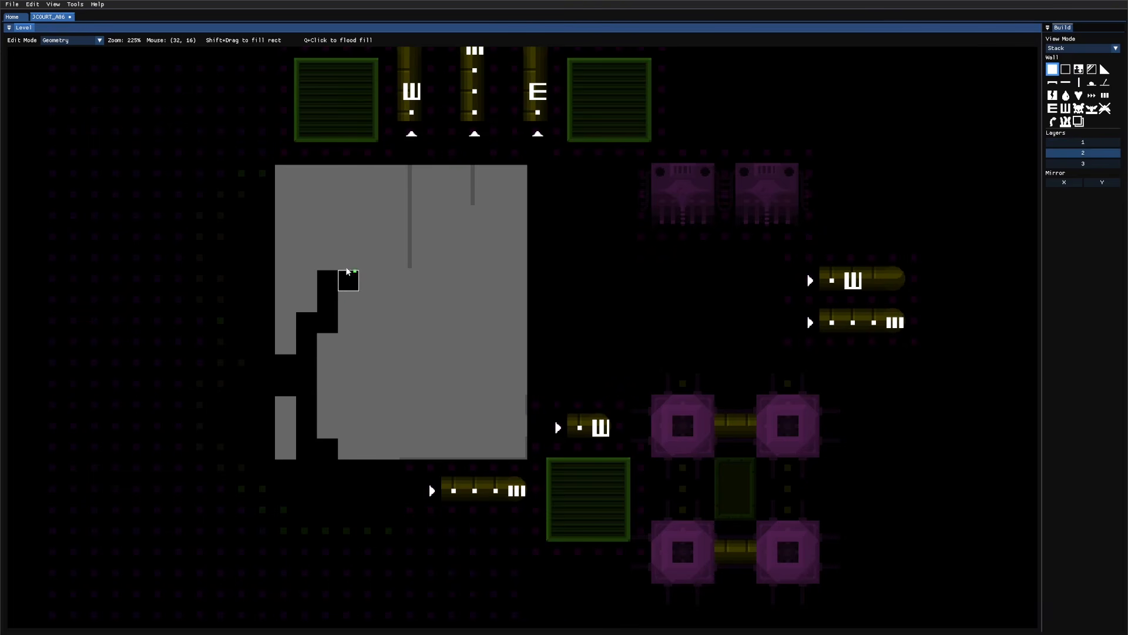
pyautogui.moveTo(341, 209); pyautogui.dragTo(330, 177)
pyautogui.click(309, 235)
pyautogui.press('3')
pyautogui.press('2')
pyautogui.click(286, 431)
# Step: Erase the geometry cells at the wall's upper-left
pyautogui.press('3')
pyautogui.press('Tab')
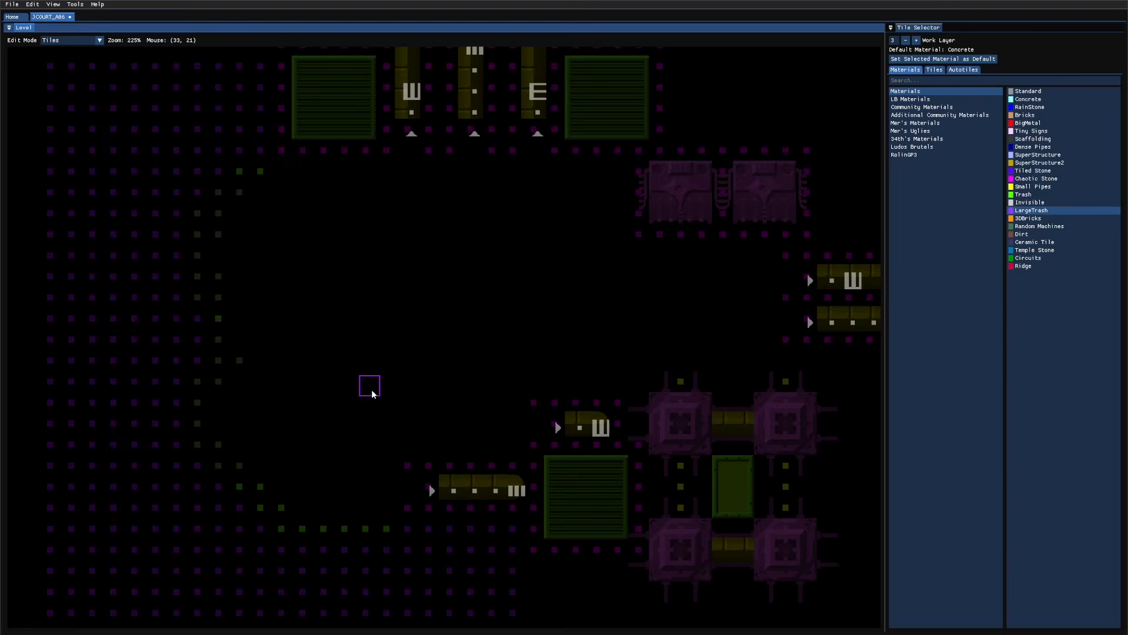
pyautogui.press('Tab')
pyautogui.press('Tab')
pyautogui.press('2')
pyautogui.moveTo(349, 176); pyautogui.dragTo(391, 177, button='right')
pyautogui.press('3')
# Step: Paint LargeTrash up the room's left side with a 9x9 brush
pyautogui.press('Tab')
pyautogui.press('Tab')
pyautogui.press('q')
pyautogui.press('Tab')
pyautogui.keyDown('shift'); pyautogui.scroll(2, 274, 474); pyautogui.keyUp('shift')
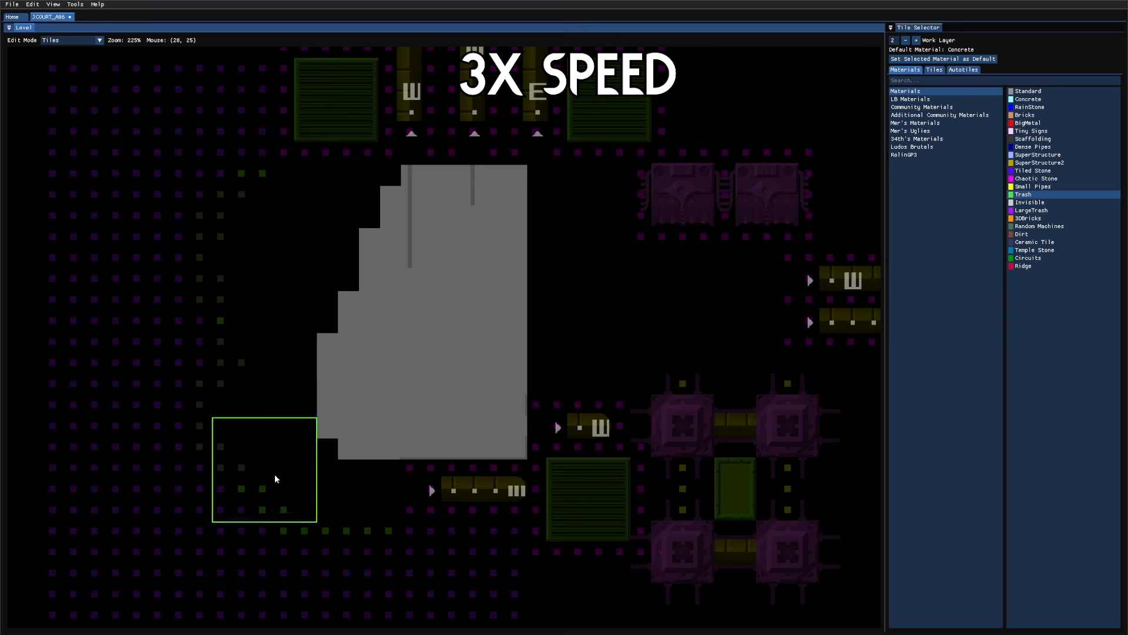
pyautogui.keyDown('shift'); pyautogui.scroll(2, 259, 488); pyautogui.keyUp('shift')
pyautogui.press('Tab')
pyautogui.press('Tab')
pyautogui.press('q')
pyautogui.press('Tab')
pyautogui.moveTo(251, 508)
pyautogui.mouseDown()
pyautogui.moveTo(231, 246)
pyautogui.moveTo(369, 217)
pyautogui.mouseUp()
# Step: Paint Trash along and up the wall's left edge with a 5x5 brush
pyautogui.press('Tab')
pyautogui.press('Tab')
pyautogui.press('q')
pyautogui.press('Tab')
pyautogui.keyDown('shift'); pyautogui.scroll(-1, 362, 409); pyautogui.keyUp('shift')
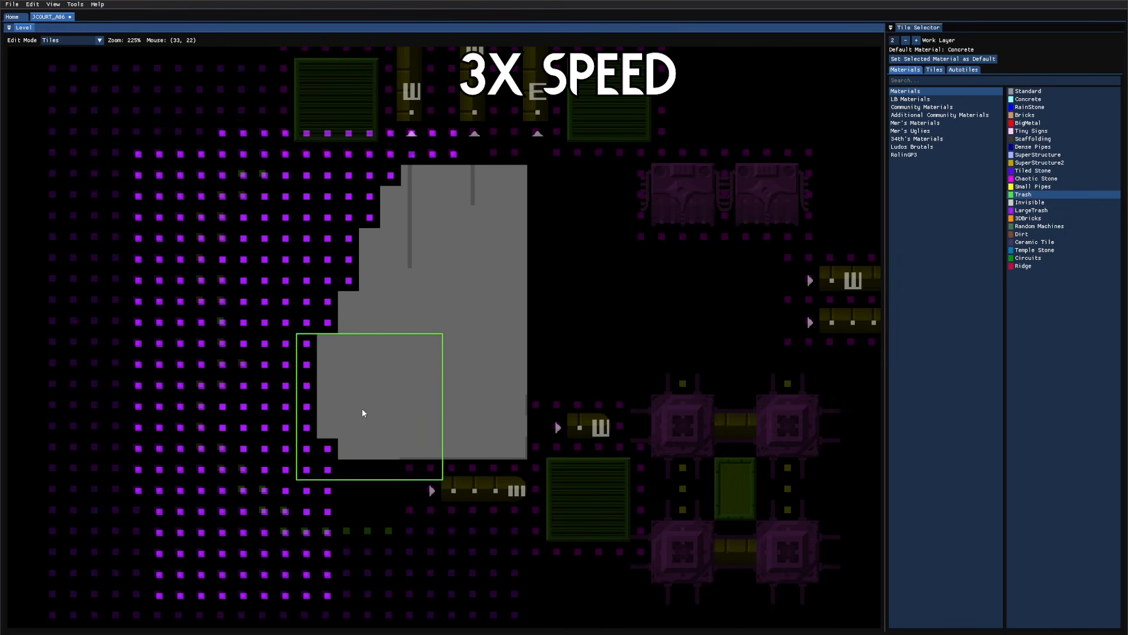
pyautogui.keyDown('shift'); pyautogui.scroll(-1, 361, 409); pyautogui.keyUp('shift')
pyautogui.moveTo(359, 409); pyautogui.dragTo(395, 272)
pyautogui.moveTo(456, 179); pyautogui.dragTo(475, 177, button='right')
pyautogui.press('Tab')
pyautogui.press('Tab')
pyautogui.press('q')
# Step: Save, then drag a Fence autotile across the wall's lower right
pyautogui.press('Tab')
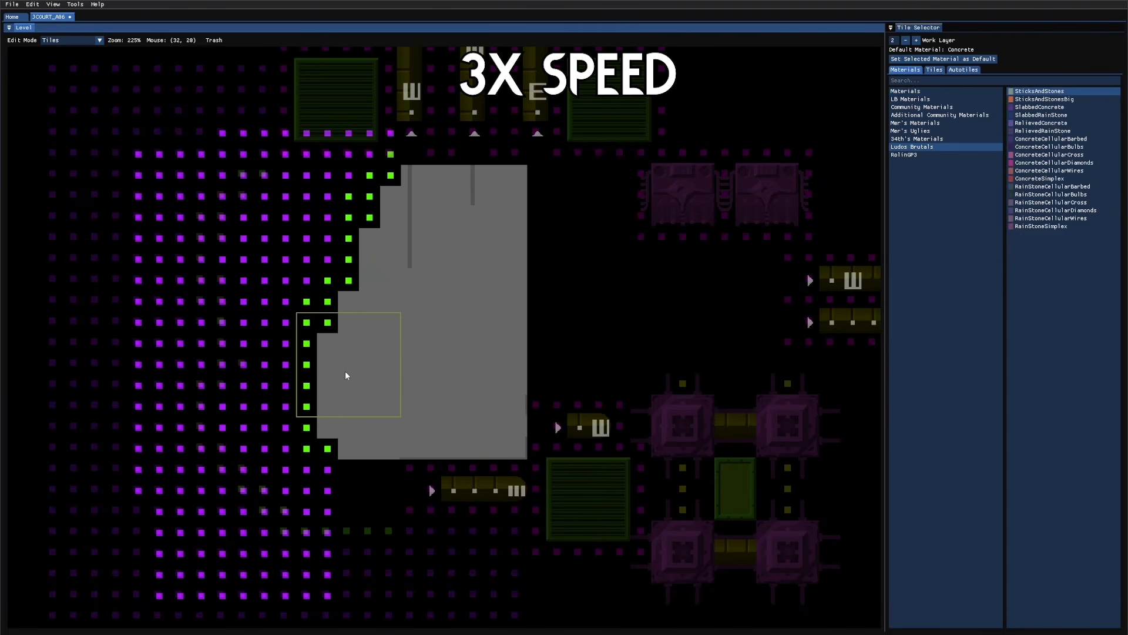
pyautogui.moveTo(379, 231); pyautogui.dragTo(393, 218)
pyautogui.hotkey('ctrl', 's')
pyautogui.press('Tab')
pyautogui.press('Tab')
pyautogui.press('2')
pyautogui.press('Tab')
pyautogui.press('3')
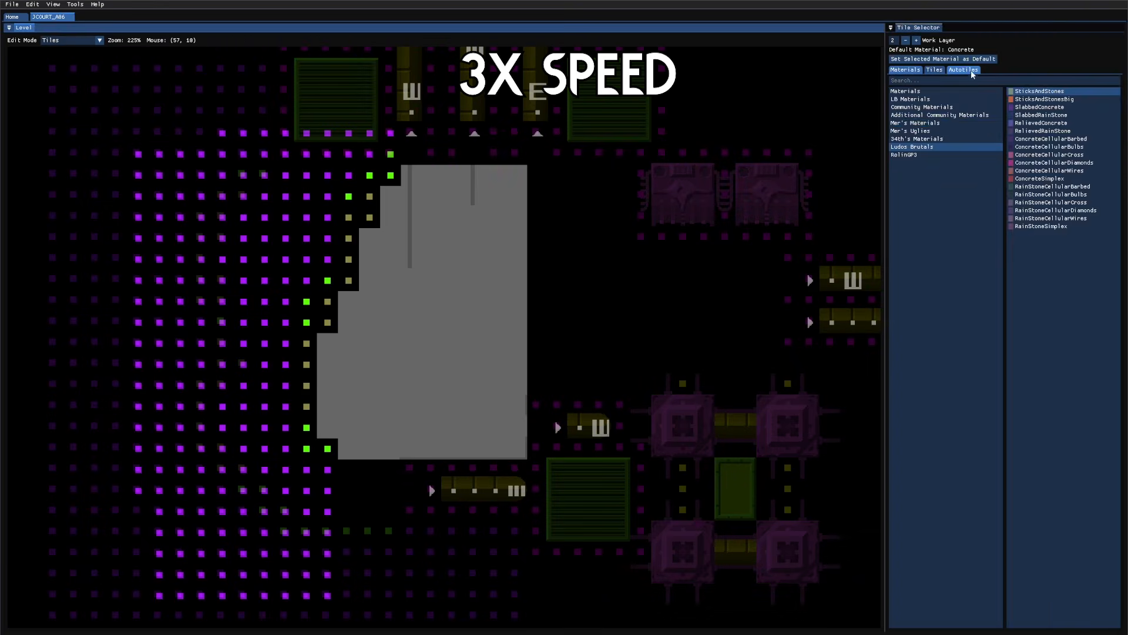
pyautogui.click(972, 70)
pyautogui.click(910, 107)
pyautogui.moveTo(523, 449); pyautogui.dragTo(387, 351)
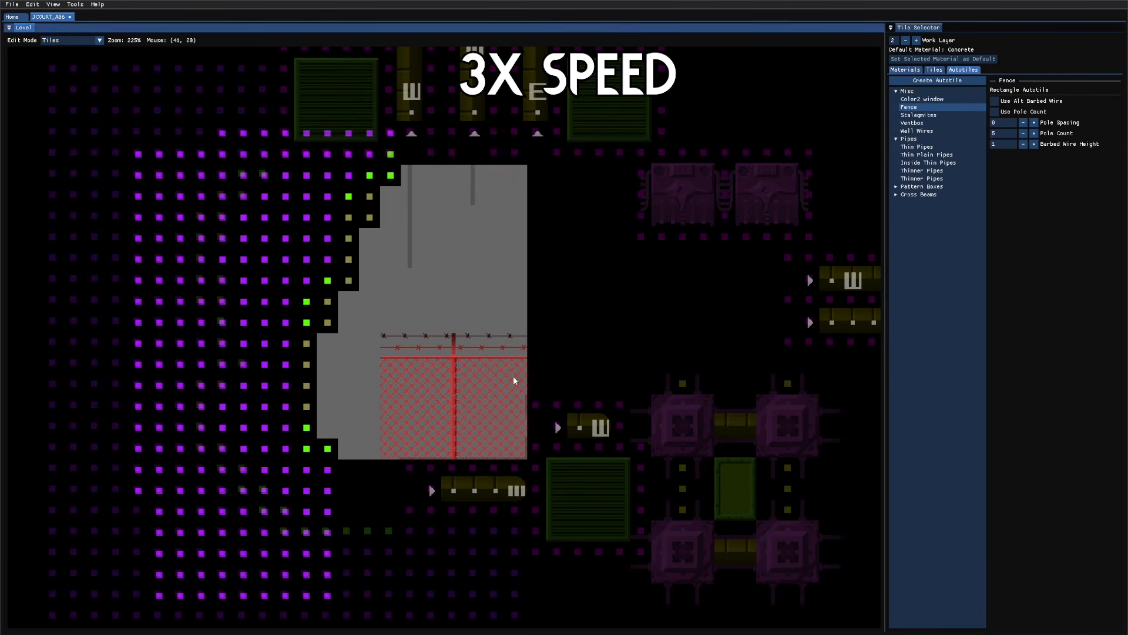
# Step: In Props mode, select the plain fence piece from the Fences tile category
pyautogui.press('q')
pyautogui.press('7')
pyautogui.click(972, 62)
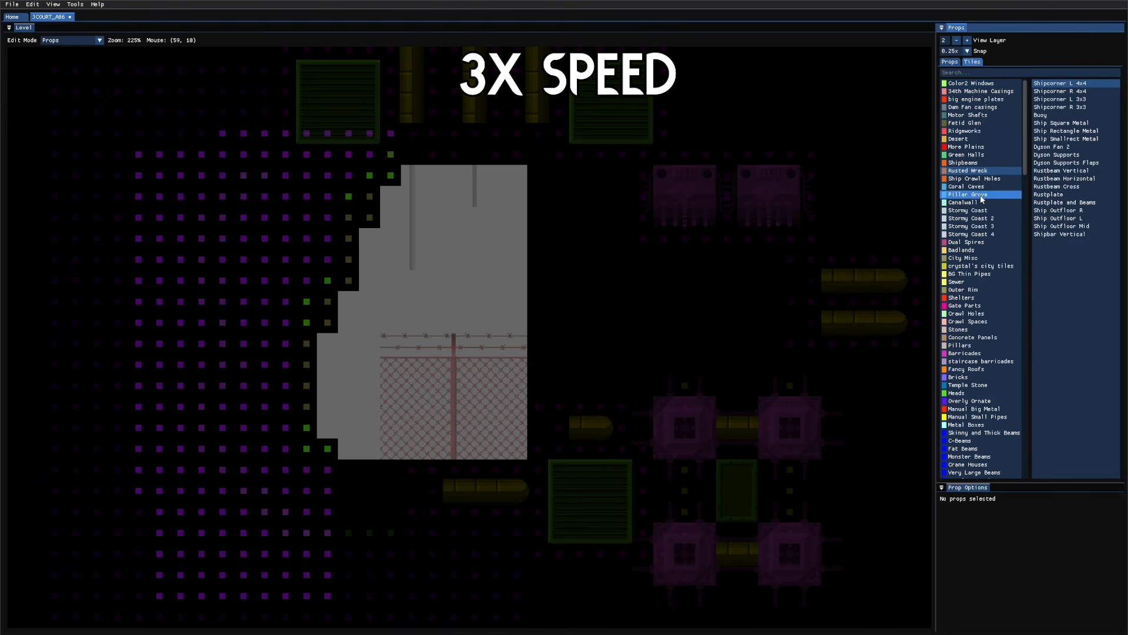
pyautogui.click(973, 261)
pyautogui.scroll(-7, 973, 251)
pyautogui.click(974, 221)
pyautogui.click(957, 394)
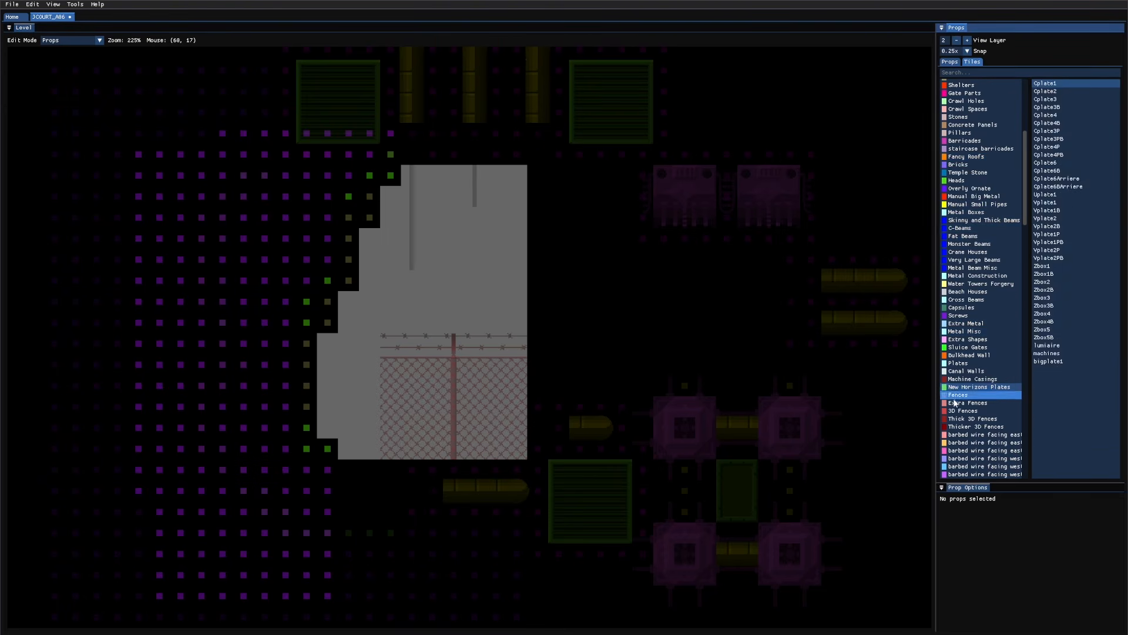
pyautogui.click(1055, 91)
pyautogui.click(1058, 83)
pyautogui.scroll(2, 400, 387)
# Step: Place a fence column with a fence top end and barbed wire at the fence's left edge
pyautogui.click(368, 430)
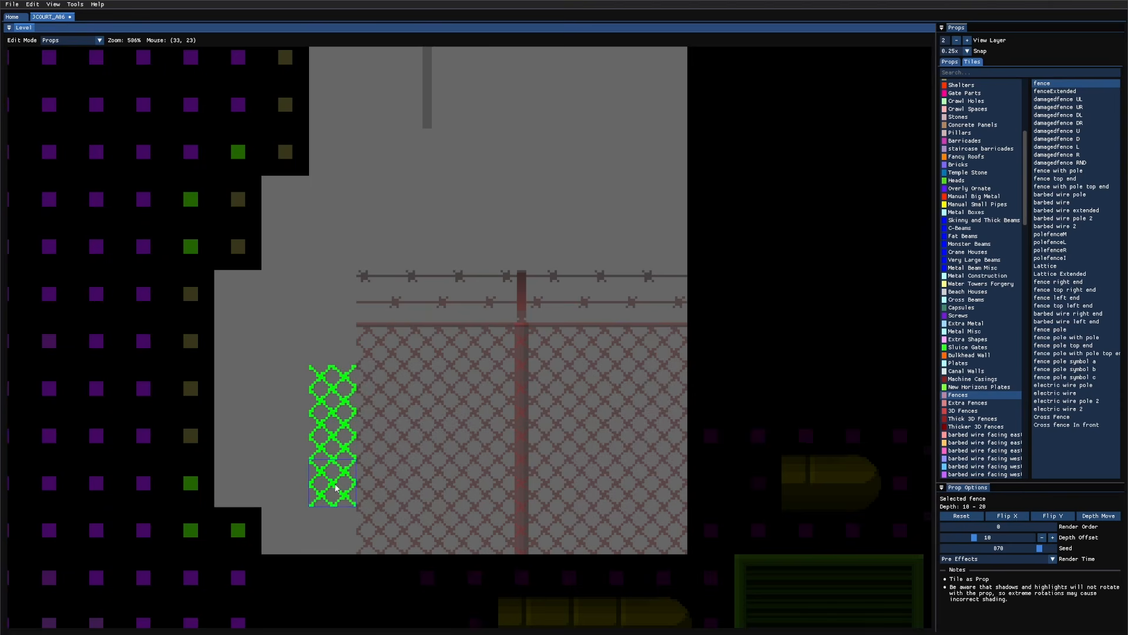
pyautogui.click(1067, 179)
pyautogui.click(330, 345)
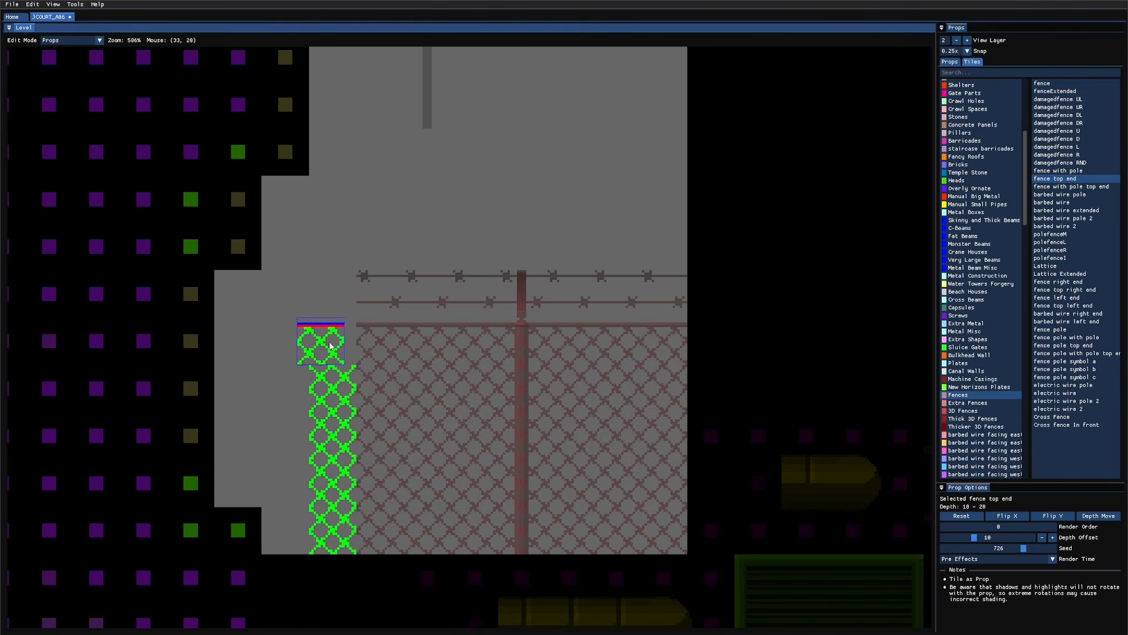
pyautogui.click(433, 378)
pyautogui.click(1052, 202)
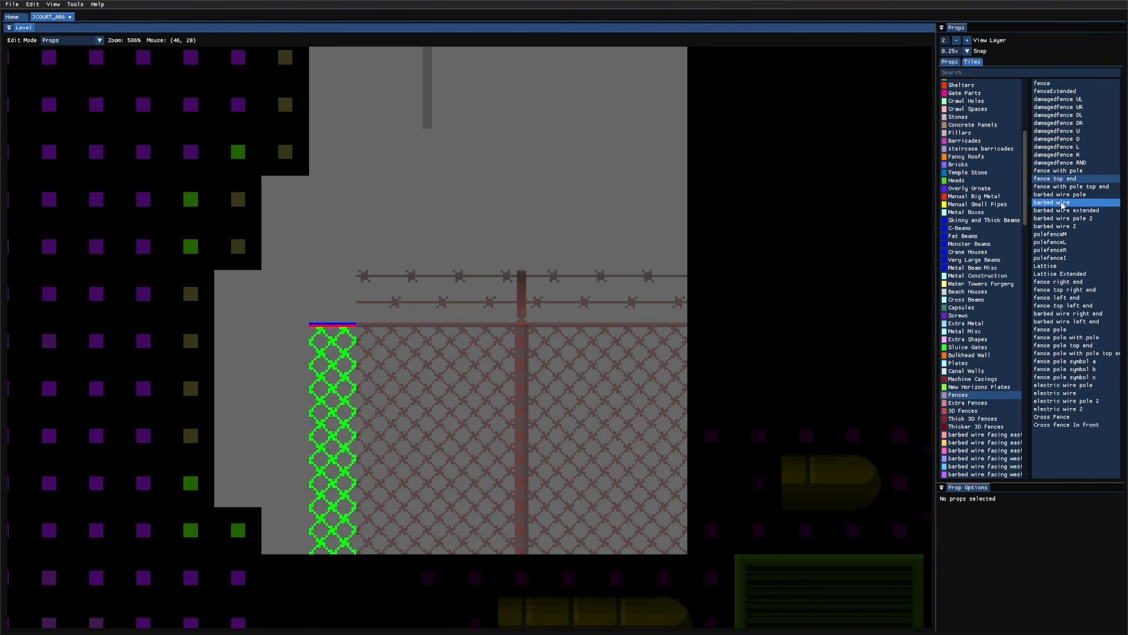
pyautogui.click(312, 288)
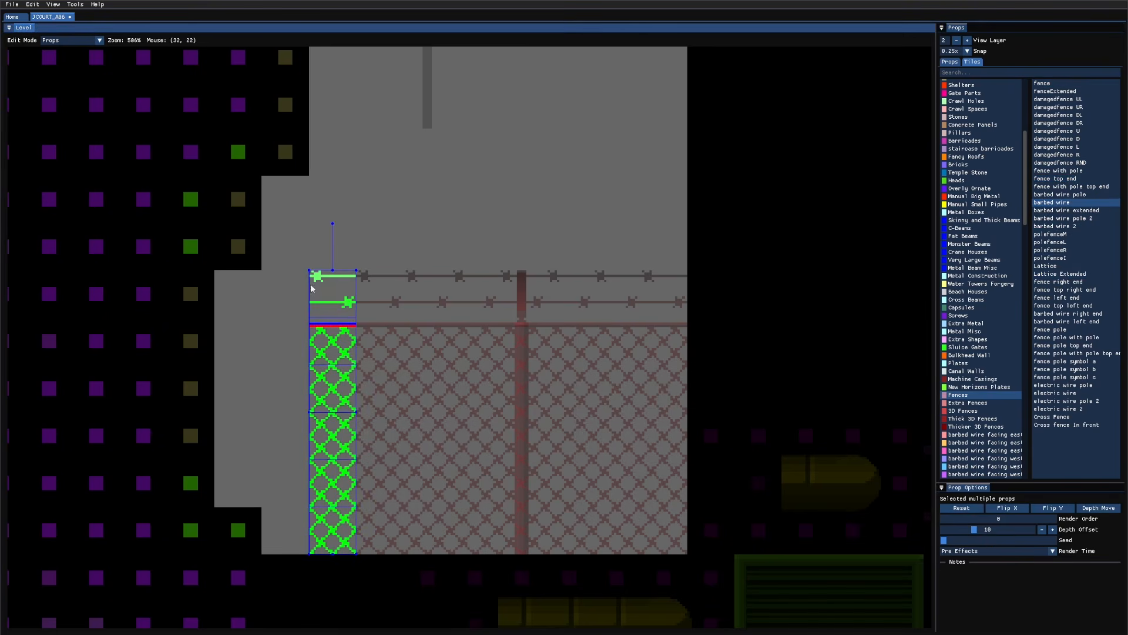
# Step: With snapping off, tilt the column counter-clockwise and duplicate it beside the original
pyautogui.click(959, 52)
pyautogui.click(955, 61)
pyautogui.moveTo(332, 224); pyautogui.dragTo(315, 226)
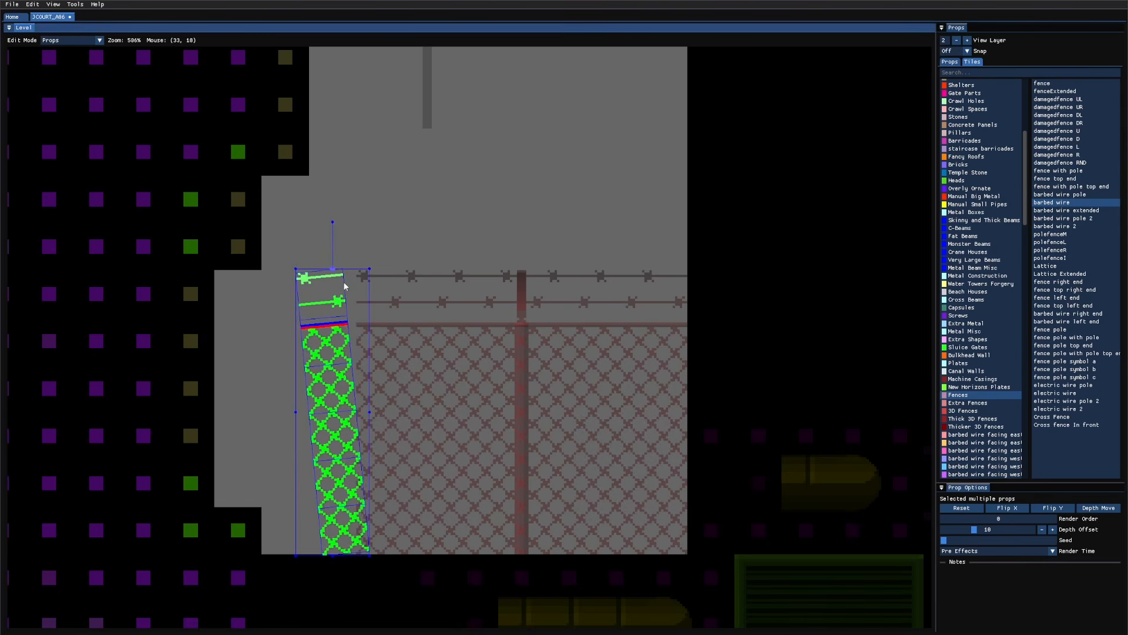
pyautogui.scroll(3, 351, 288)
pyautogui.scroll(-3, 443, 272)
pyautogui.hotkey('ctrl', 'd')
pyautogui.moveTo(443, 544); pyautogui.dragTo(366, 501)
# Step: Tilt and shift the column, then add another tilted copy fitted on the left
pyautogui.moveTo(362, 217); pyautogui.dragTo(350, 218)
pyautogui.moveTo(367, 374); pyautogui.dragTo(381, 374)
pyautogui.scroll(1, 384, 374)
pyautogui.scroll(-2, 526, 423)
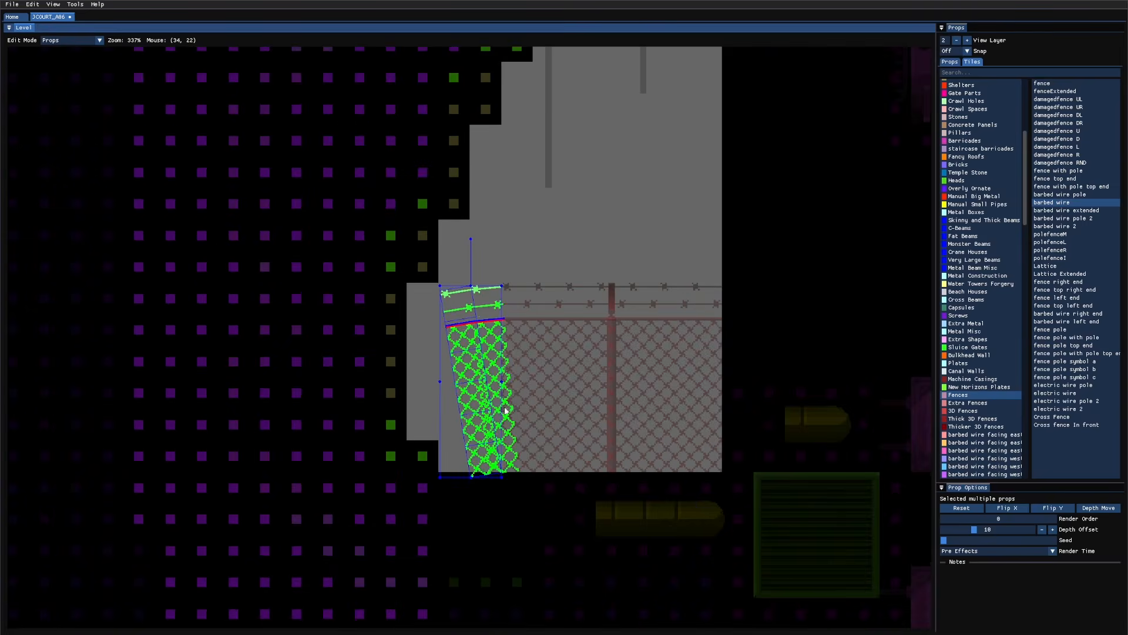
pyautogui.scroll(2, 505, 409)
pyautogui.hotkey('ctrl', 'd')
pyautogui.moveTo(528, 451); pyautogui.dragTo(340, 419)
pyautogui.moveTo(321, 118); pyautogui.dragTo(290, 120)
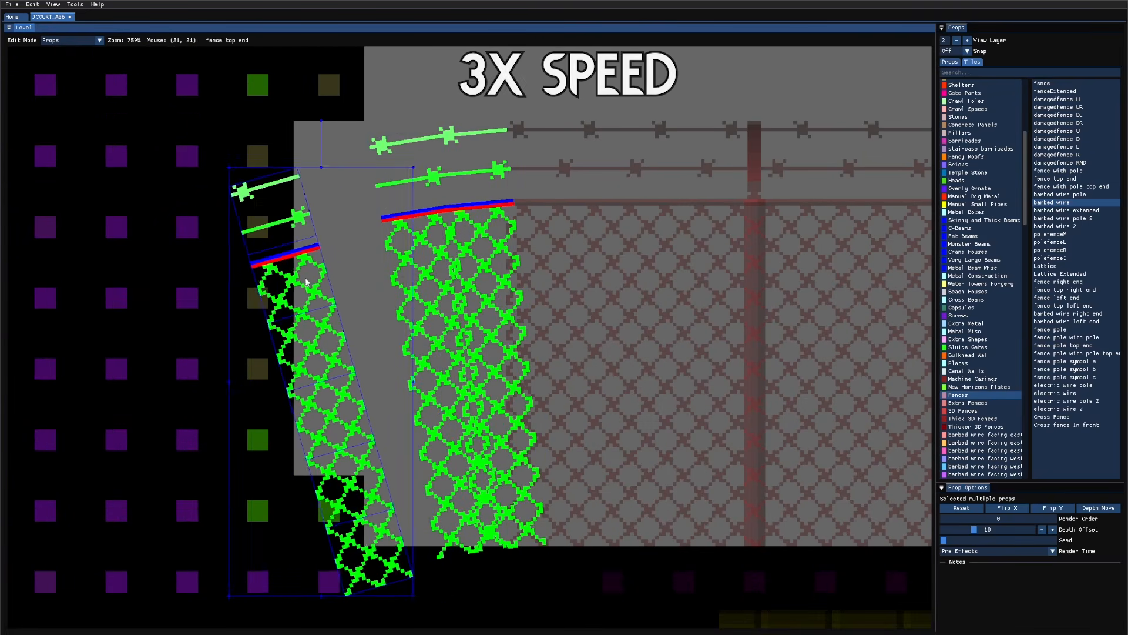
pyautogui.moveTo(308, 276); pyautogui.dragTo(381, 249)
# Step: Delete the outer column's barbed wire and top piece
pyautogui.scroll(-2, 432, 322)
pyautogui.click(479, 415)
pyautogui.click(950, 62)
pyautogui.click(963, 195)
pyautogui.scroll(-1, 963, 258)
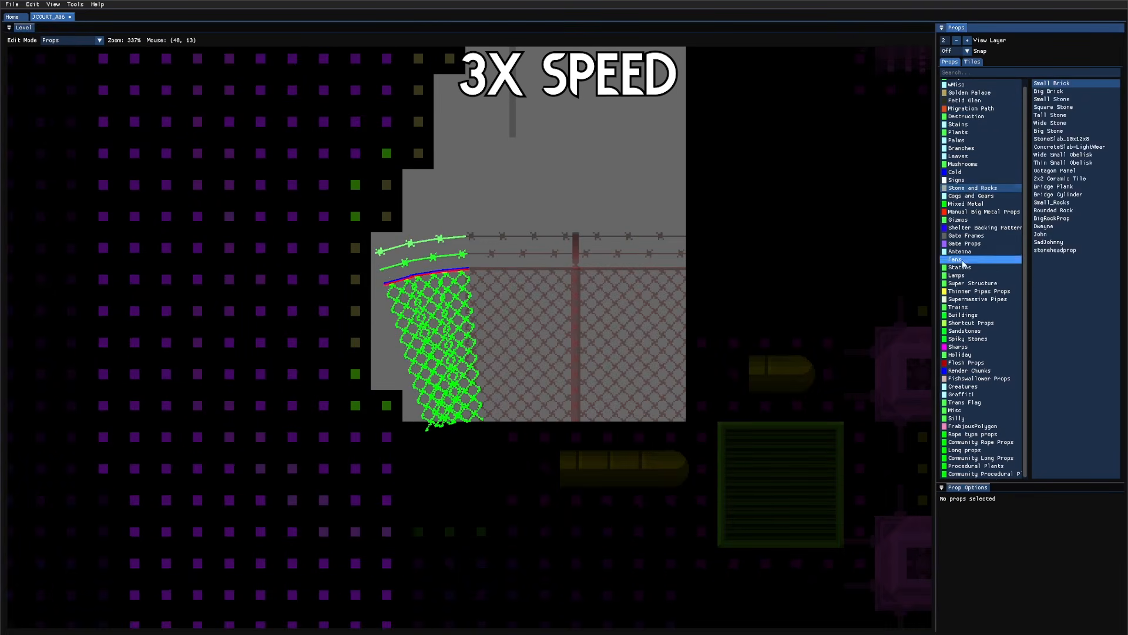
pyautogui.click(965, 117)
pyautogui.click(385, 259)
pyautogui.press('Delete')
# Step: Place a DestructionDR3 hole on the fence, shrink it to a thin sliver, and raise its render order
pyautogui.click(401, 295)
pyautogui.press('Delete')
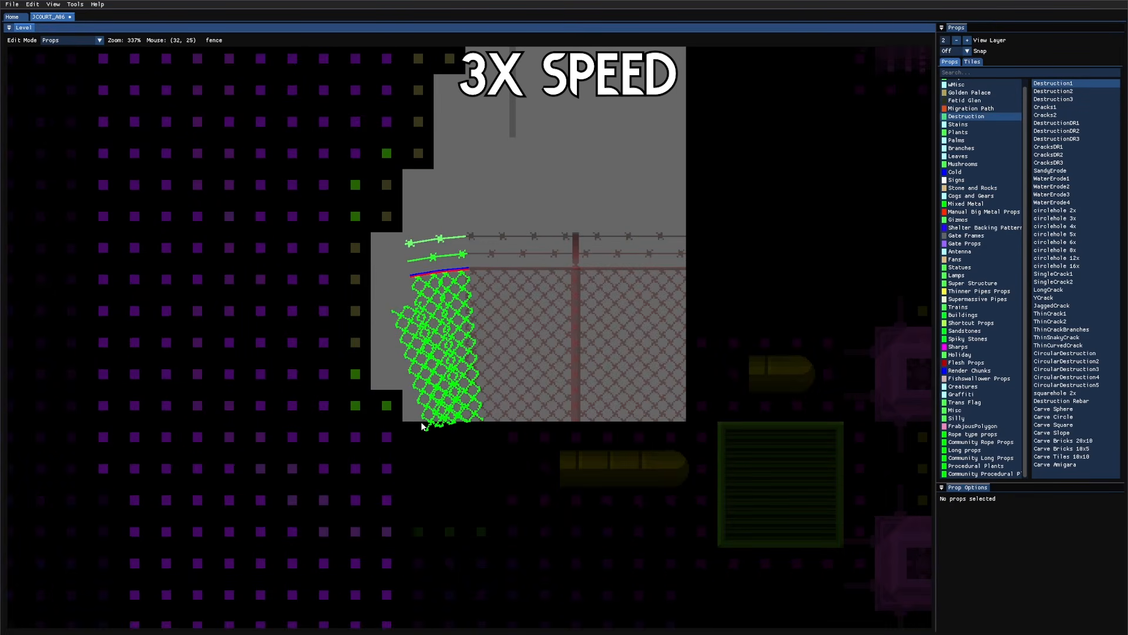
pyautogui.click(1071, 138)
pyautogui.rightClick(567, 376)
pyautogui.moveTo(752, 291); pyautogui.dragTo(397, 421)
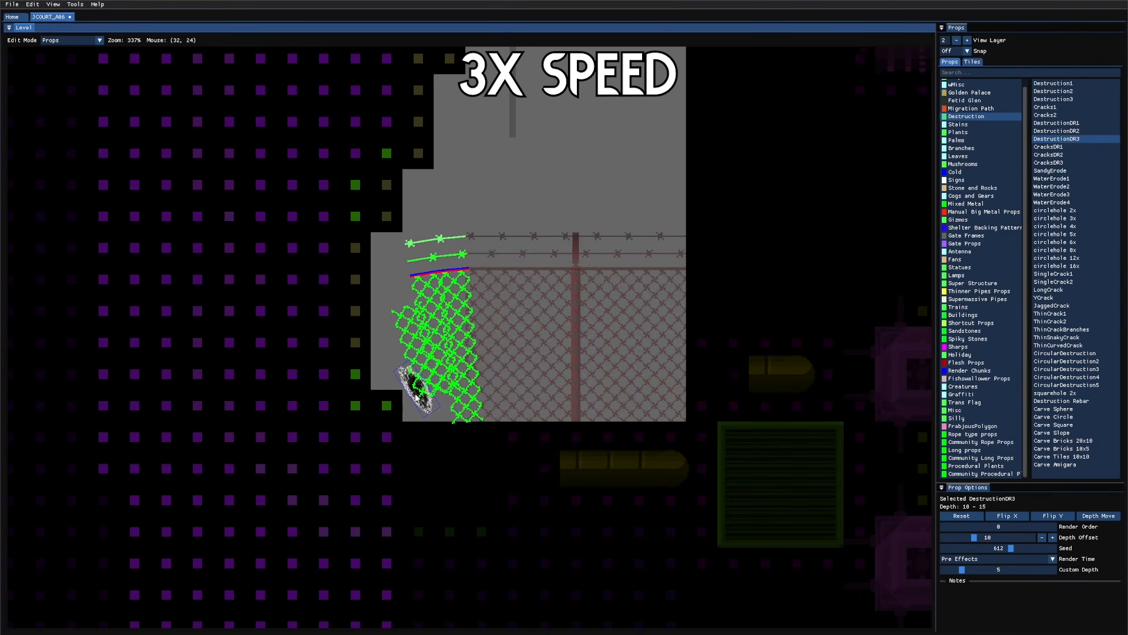
pyautogui.click(1041, 533)
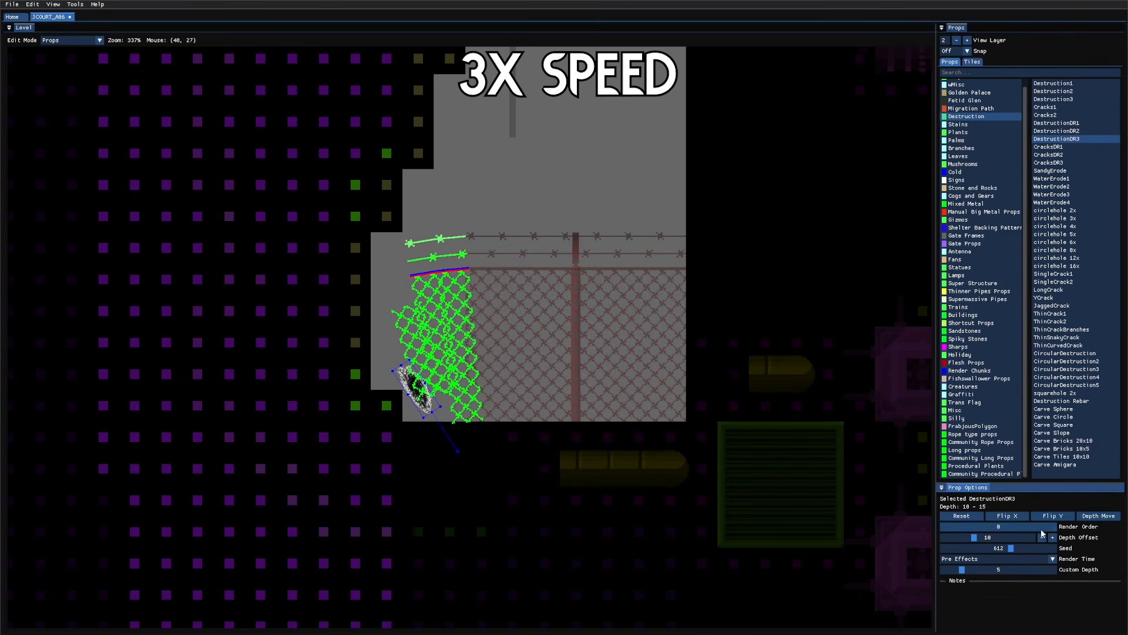
# Step: Tilt the sliver and place copies up to the fence's top-left edge
pyautogui.click(429, 413)
pyautogui.moveTo(485, 464); pyautogui.dragTo(495, 458)
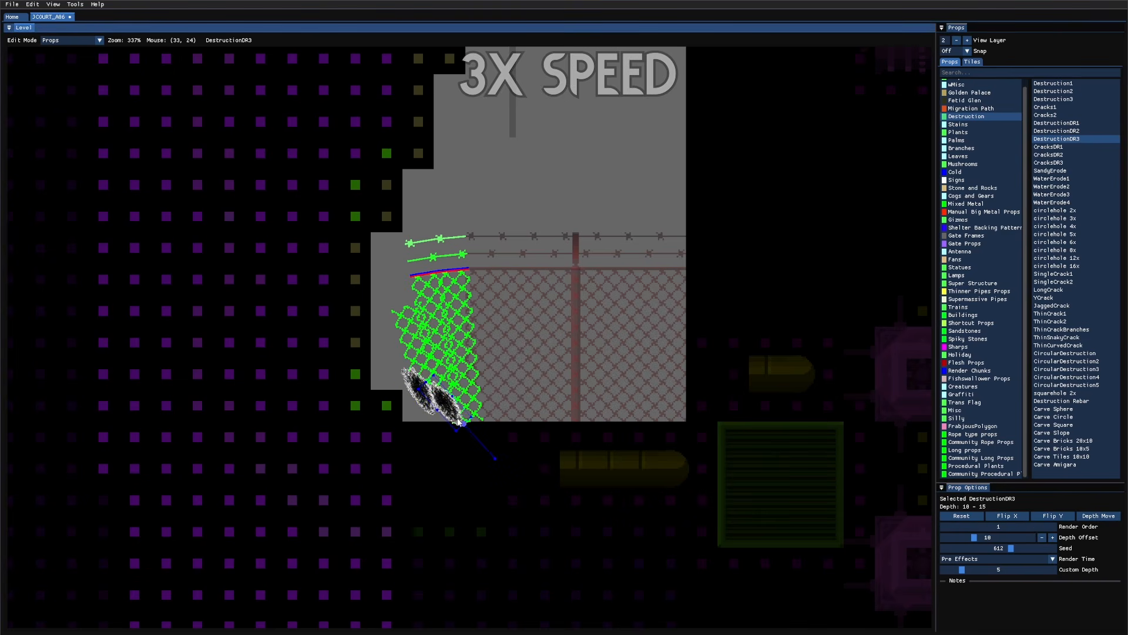
pyautogui.hotkey('ctrl', 'd')
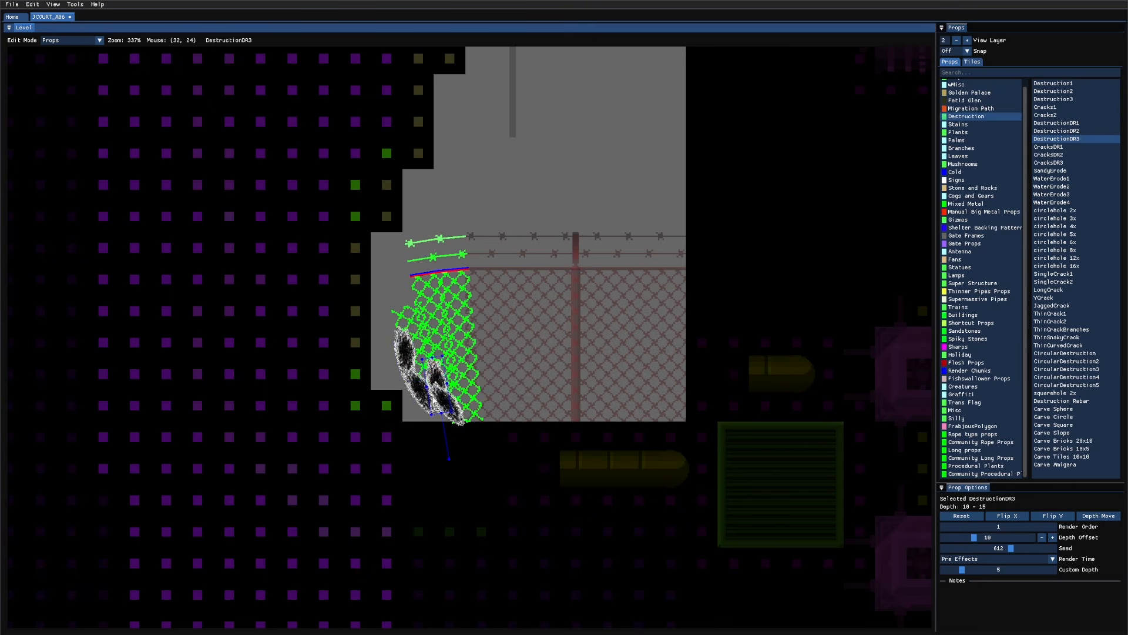
pyautogui.moveTo(443, 412); pyautogui.dragTo(402, 322)
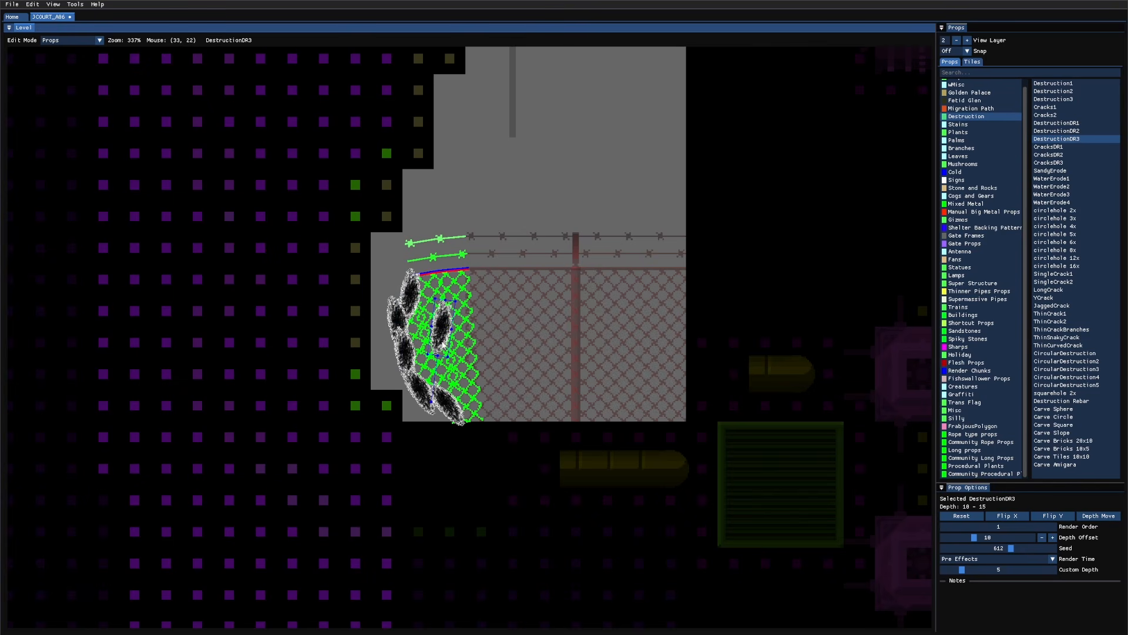
pyautogui.moveTo(444, 346); pyautogui.dragTo(400, 265)
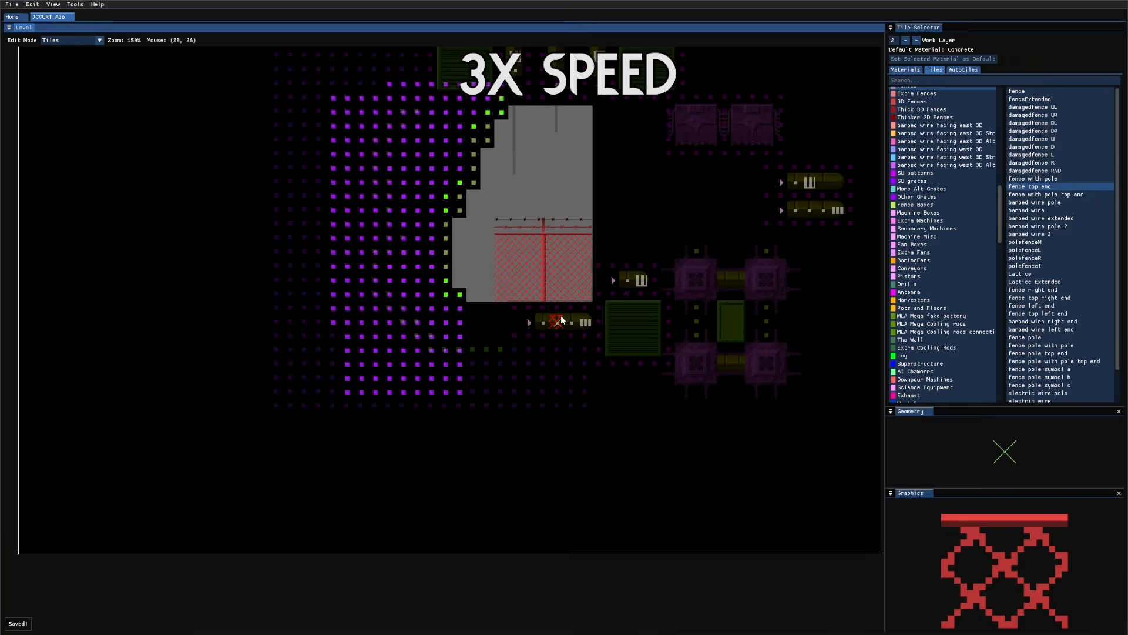
# Step: Add widened DestructionDR3 copies over the right hole and save
pyautogui.scroll(-2, 516, 491)
pyautogui.scroll(3, 520, 394)
pyautogui.press('2')
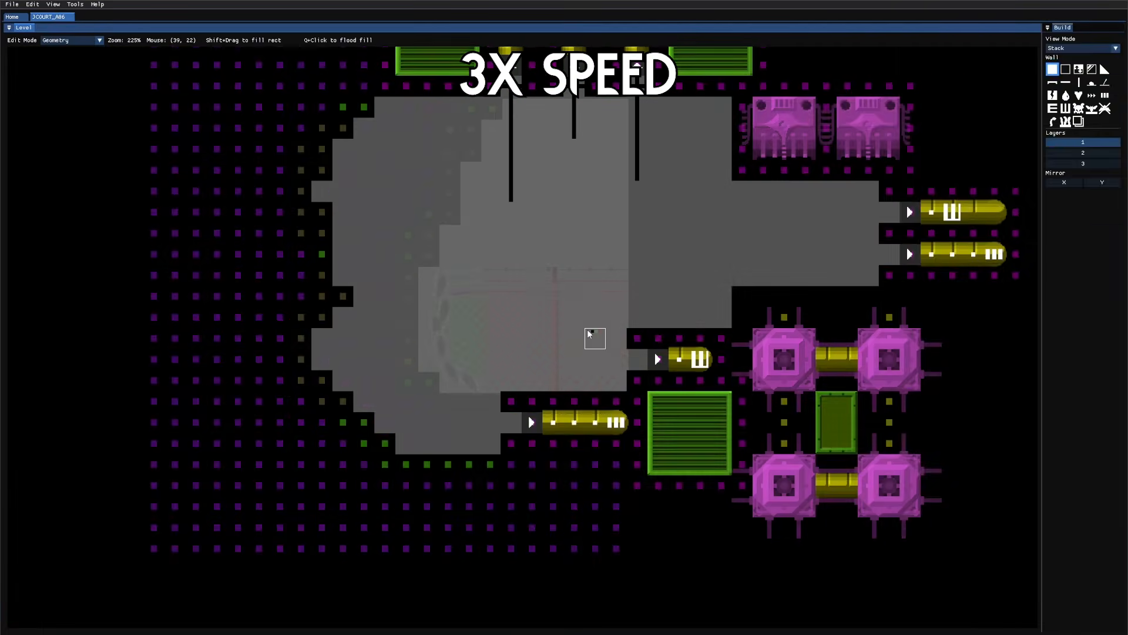
pyautogui.press('3')
pyautogui.press('7')
pyautogui.scroll(2, 512, 352)
pyautogui.click(417, 414)
pyautogui.hotkey('ctrl', 'd')
pyautogui.moveTo(463, 461); pyautogui.dragTo(526, 386)
pyautogui.moveTo(536, 376); pyautogui.dragTo(744, 376)
pyautogui.hotkey('ctrl', 'd')
pyautogui.click(768, 458)
pyautogui.scroll(-2, 771, 457)
pyautogui.hotkey('ctrl', 's')
# Step: Place an Integrated Wall Vent 2 tile on layer 2 and save
pyautogui.press('3')
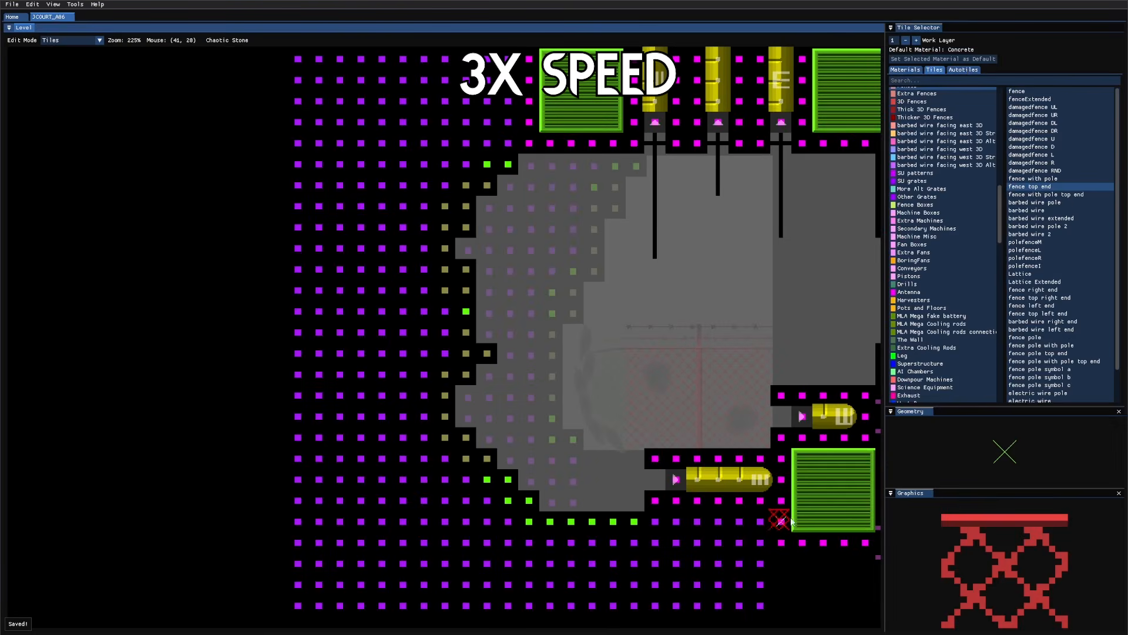
pyautogui.press('4')
pyautogui.scroll(-2, 738, 422)
pyautogui.press('3')
pyautogui.scroll(1, 747, 420)
pyautogui.press('q')
pyautogui.press('q')
pyautogui.press('Tab')
pyautogui.click(787, 285)
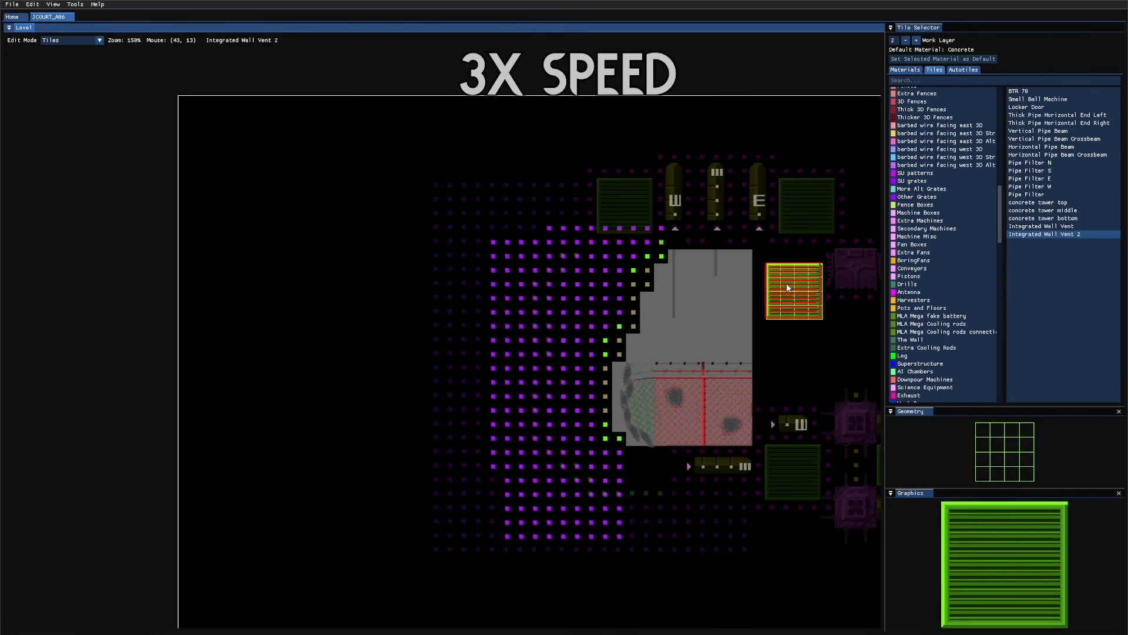
pyautogui.moveTo(788, 288); pyautogui.dragTo(579, 303, button='middle')
pyautogui.press('Tab')
pyautogui.press('q')
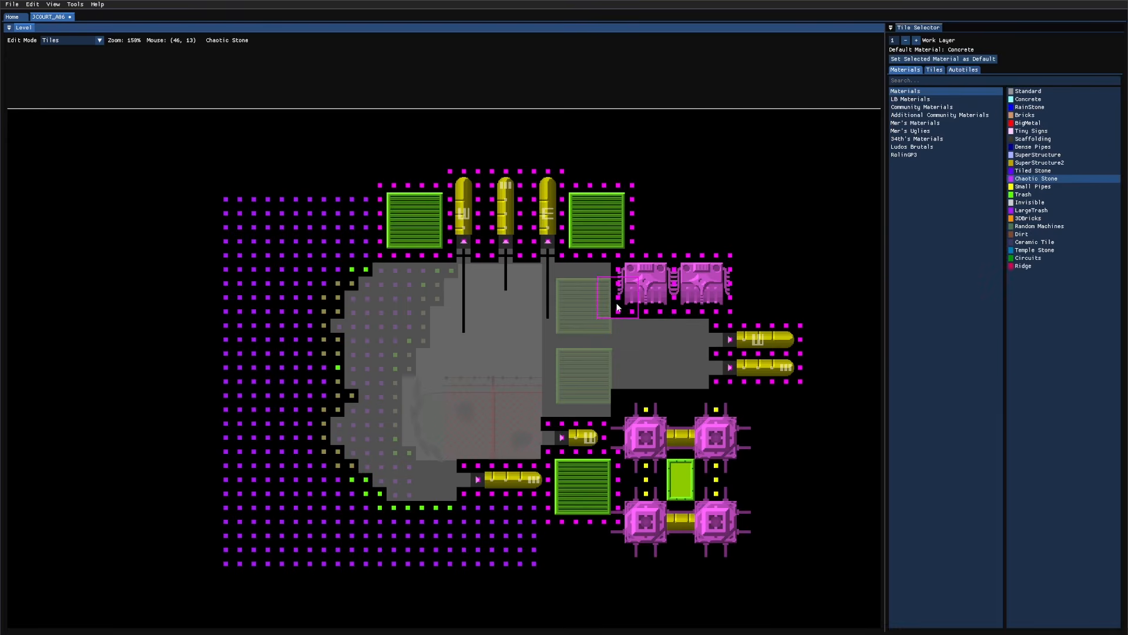
pyautogui.press('Tab')
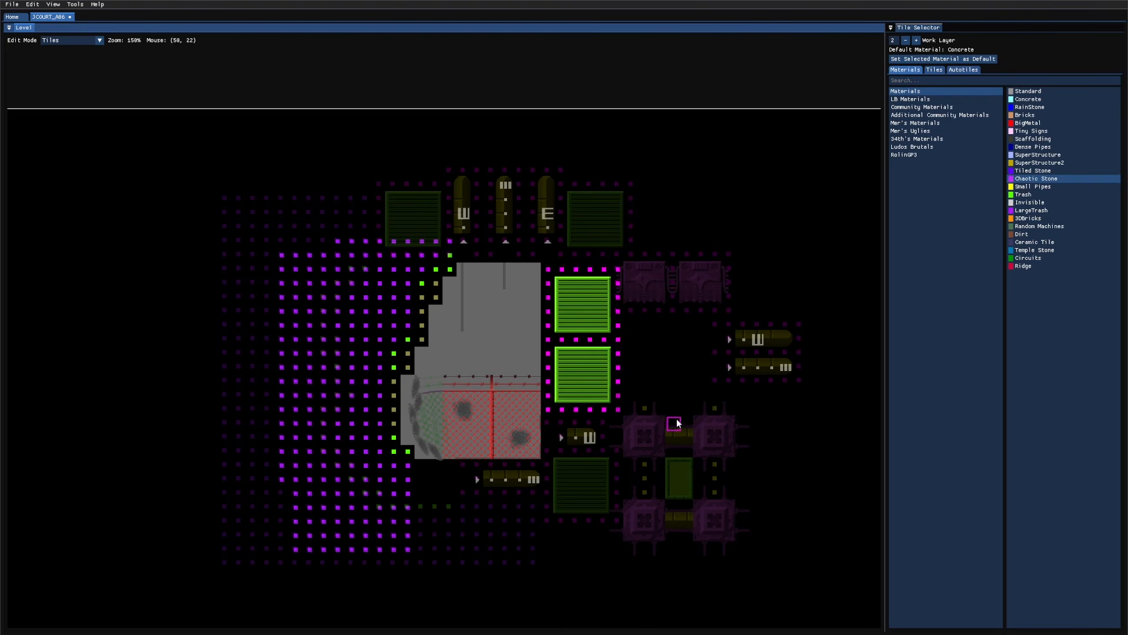
pyautogui.press('Tab')
pyautogui.hotkey('ctrl', 's')
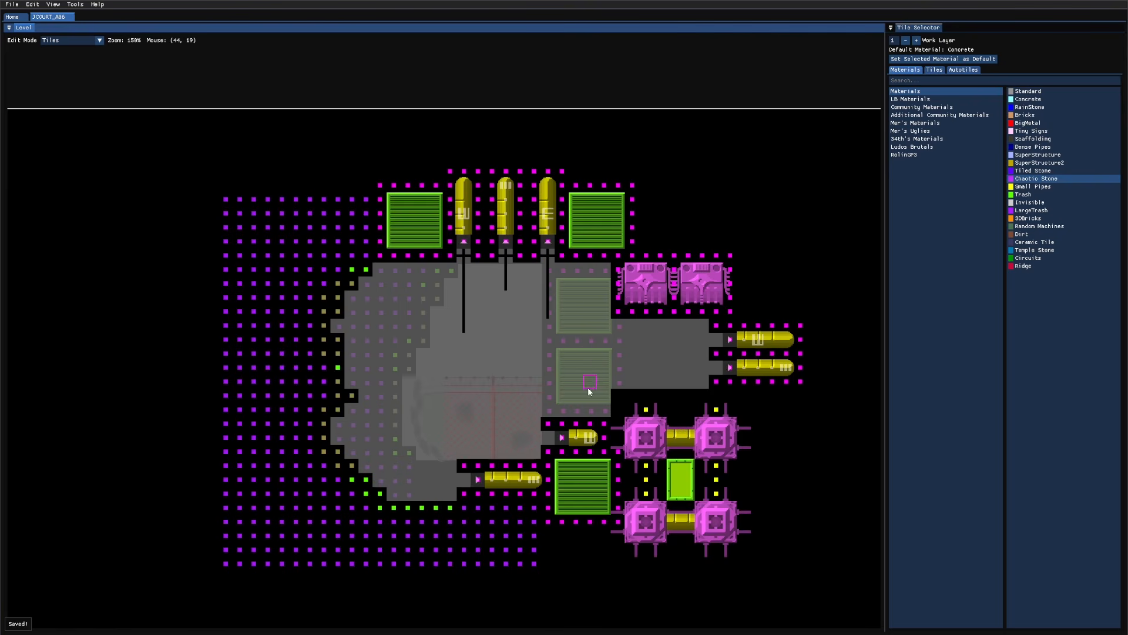
# Step: Place two Dyson Fan boxes from Fan Boxes to the right of the green vents
pyautogui.press('Tab')
pyautogui.press('q')
pyautogui.press('Tab')
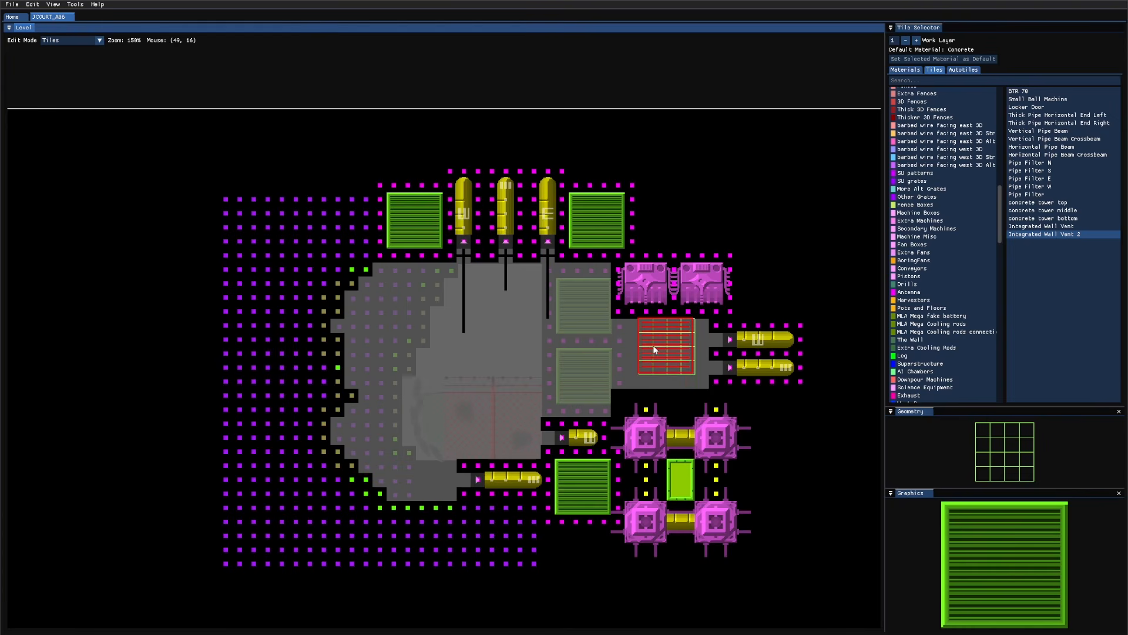
pyautogui.press('s')
pyautogui.press('q')
pyautogui.press('Tab')
pyautogui.press('d')
pyautogui.press('d')
pyautogui.press('d')
pyautogui.press('d')
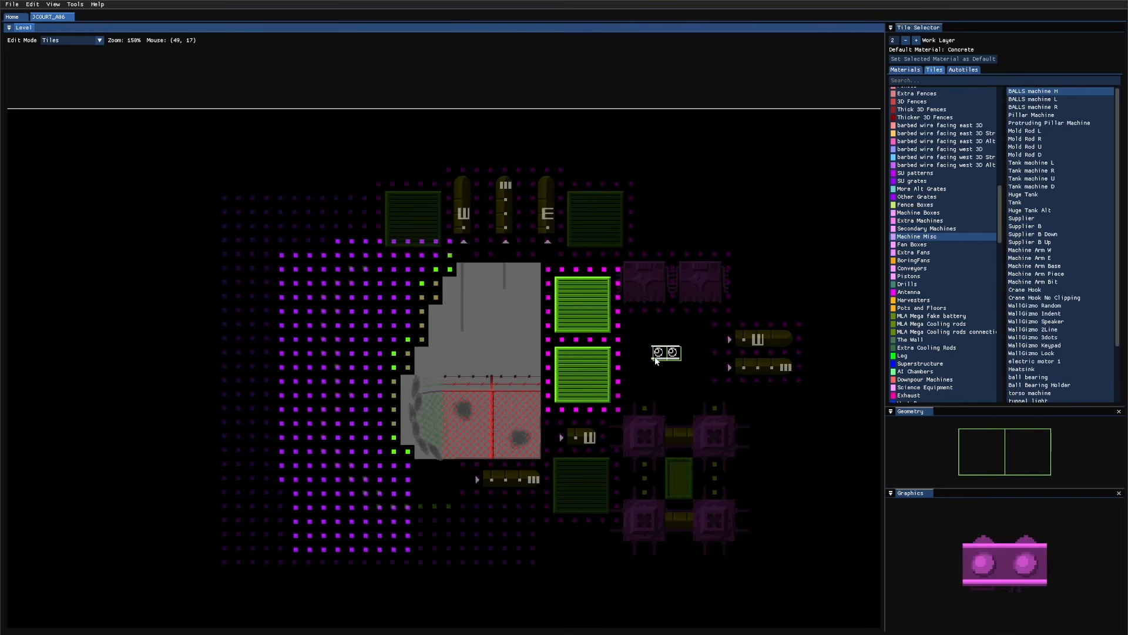
pyautogui.press('s')
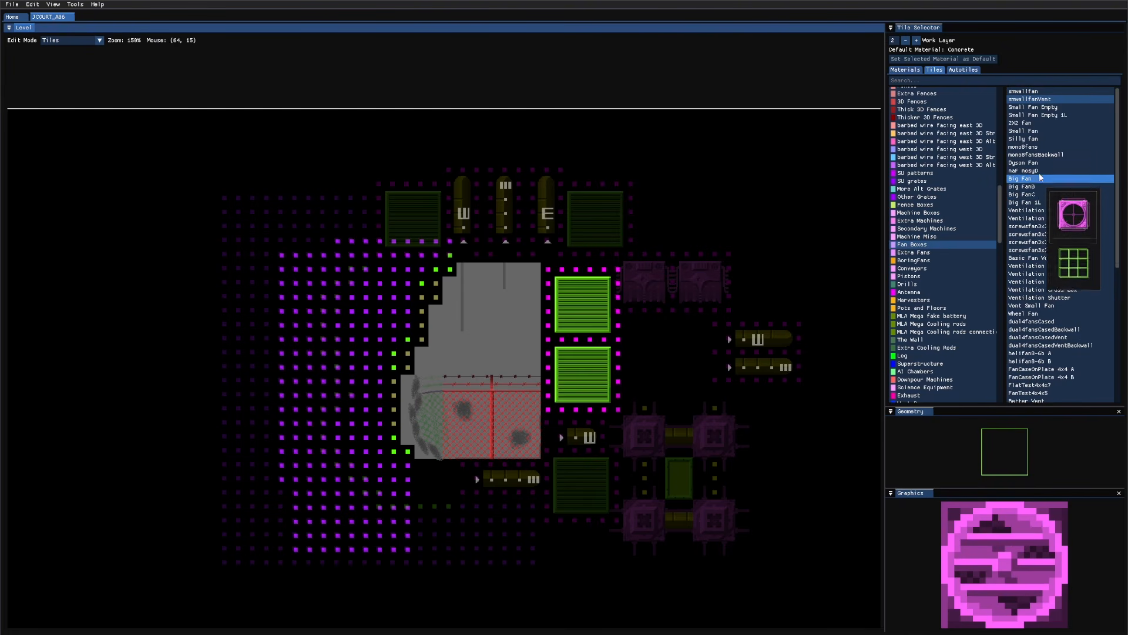
pyautogui.click(1028, 163)
pyautogui.keyDown('shift'); pyautogui.moveTo(618, 382); pyautogui.dragTo(729, 327); pyautogui.keyUp('shift')
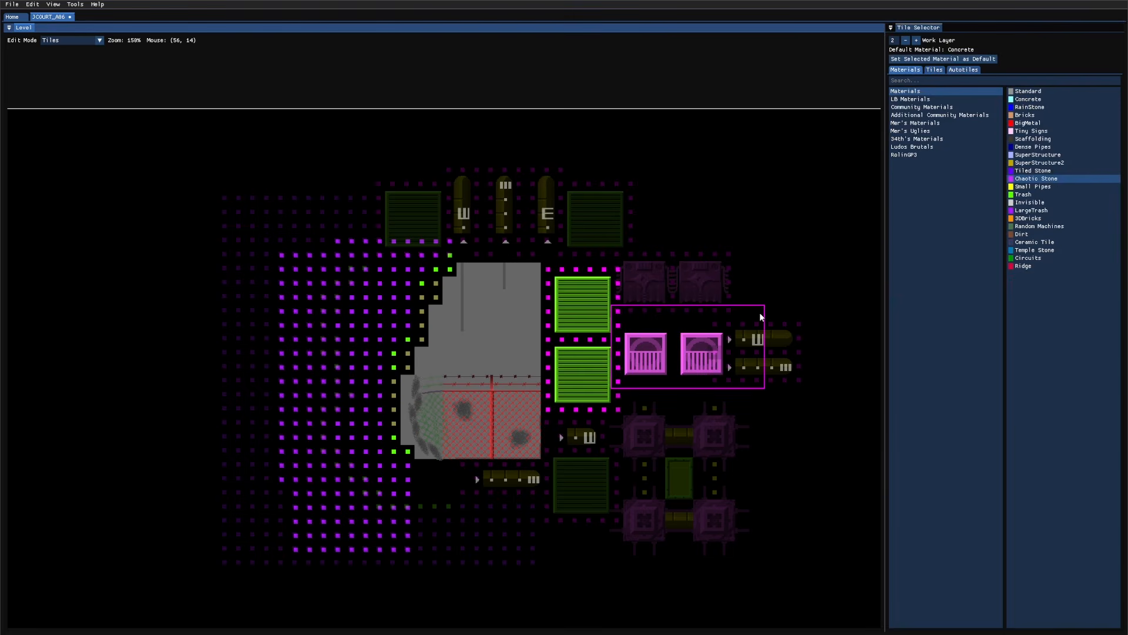
# Step: Switch to materials and pick Chaotic Stone
pyautogui.press('Tab')
pyautogui.press('Tab')
pyautogui.hotkey('ctrl', 's')
pyautogui.press('Tab')
# Step: Sample the wall vent and place an Integrated Wall Vent on the front layer beside the top vent
pyautogui.press('q')
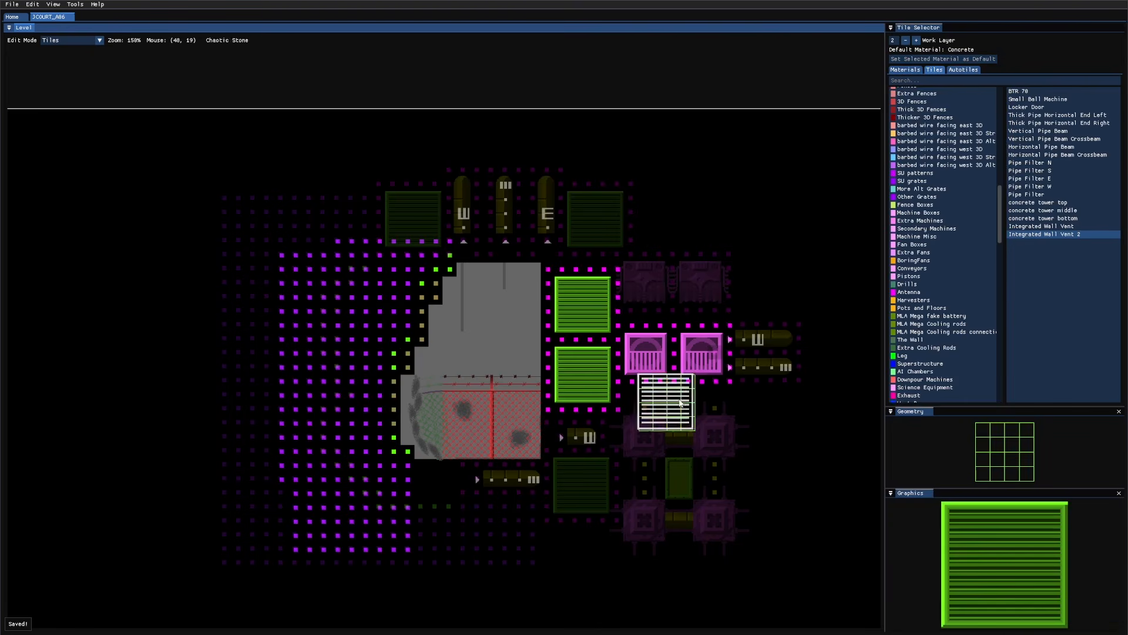
pyautogui.moveTo(799, 296); pyautogui.dragTo(625, 310, button='middle')
pyautogui.press('Tab')
pyautogui.press('Tab')
pyautogui.scroll(4, 639, 277)
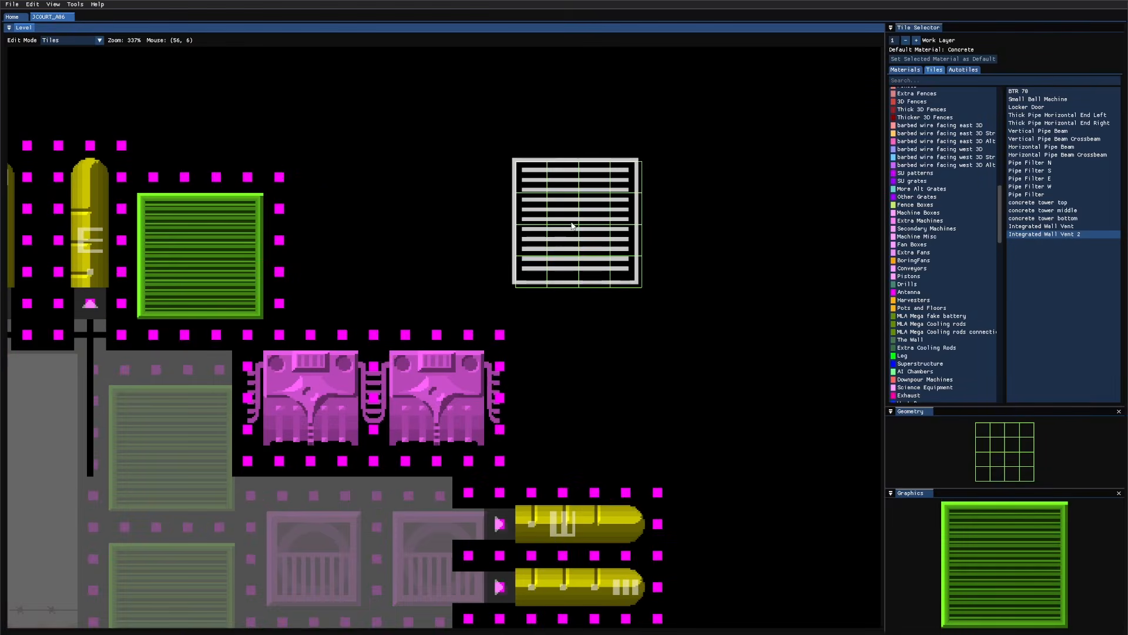
pyautogui.moveTo(567, 210); pyautogui.dragTo(612, 314, button='middle')
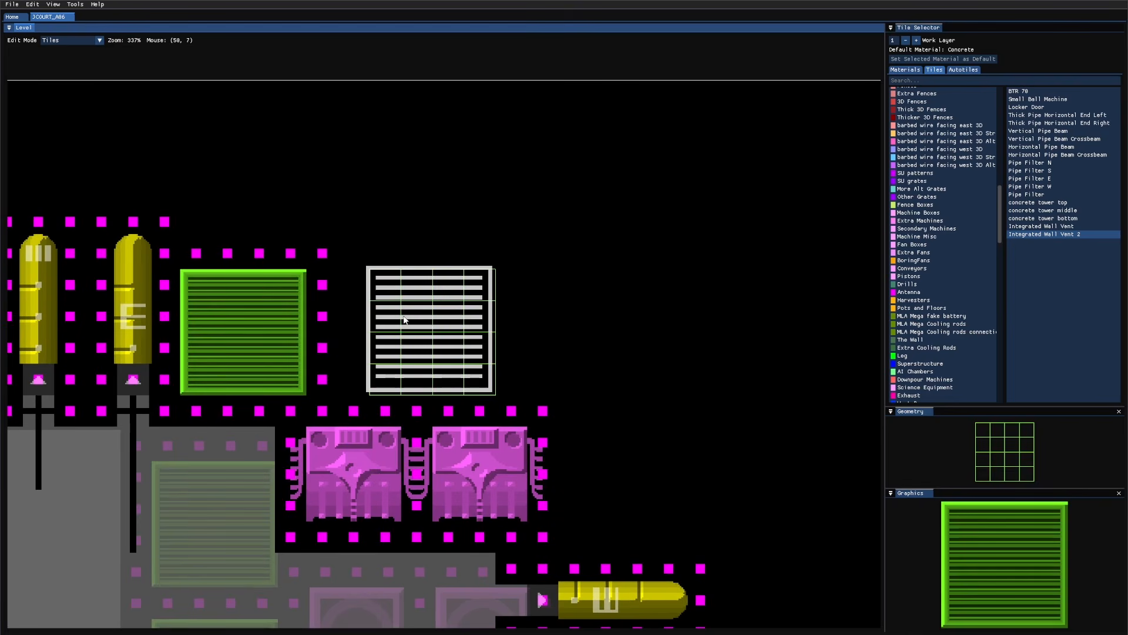
pyautogui.press('w')
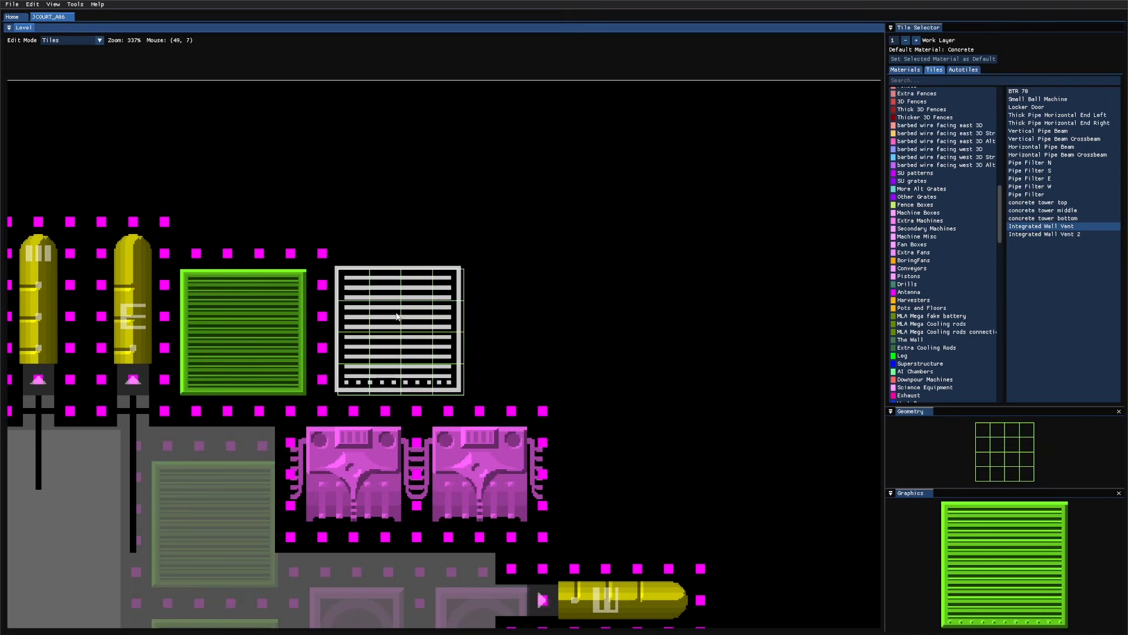
pyautogui.click(397, 317)
# Step: Place an Integrated Wall Vent 2 beside the new vent, then return to layer 3 Fan Boxes
pyautogui.scroll(2, 163, 422)
pyautogui.scroll(-1, 382, 460)
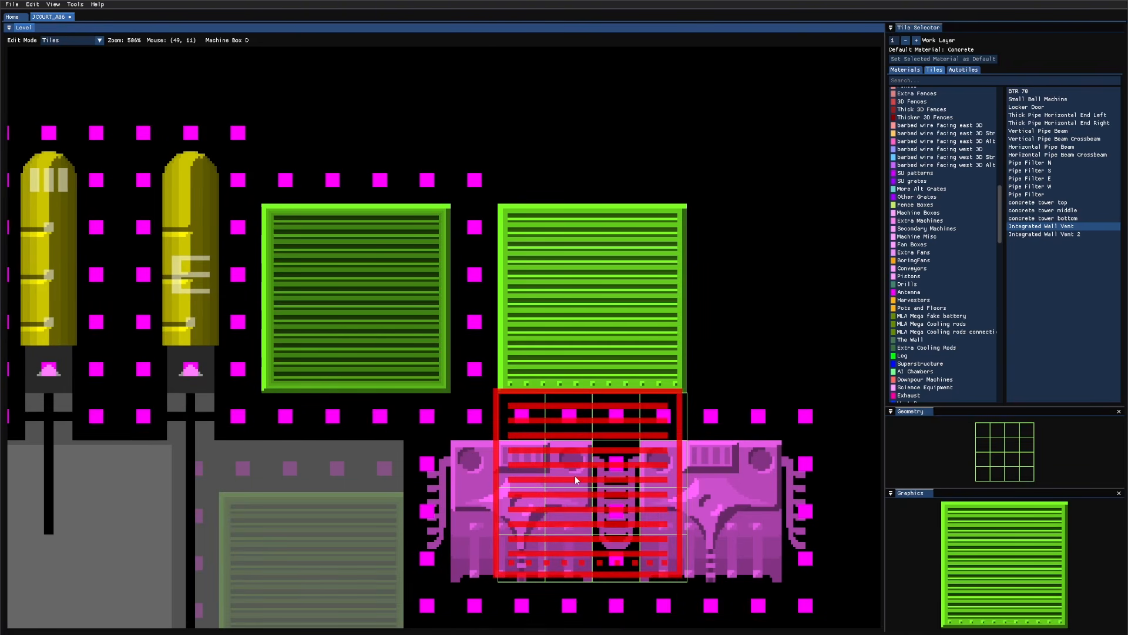
pyautogui.press('s')
pyautogui.click(790, 277)
pyautogui.moveTo(710, 223)
pyautogui.mouseDown(button='middle')
pyautogui.moveTo(675, 238)
pyautogui.moveTo(488, 248)
pyautogui.mouseUp(button='middle')
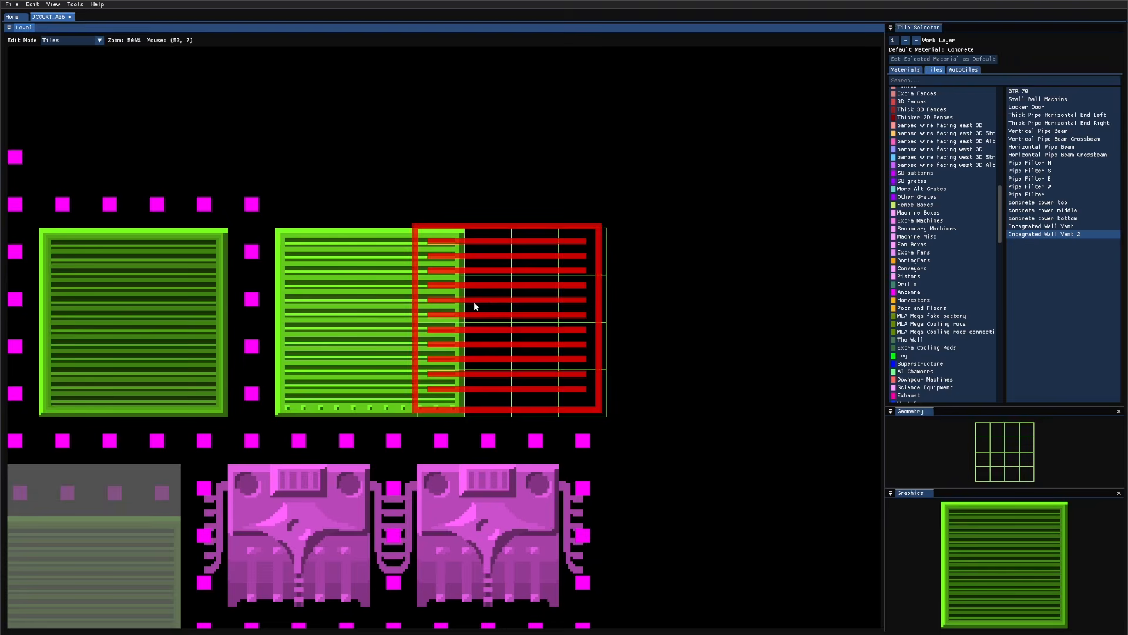
pyautogui.scroll(-5, 474, 301)
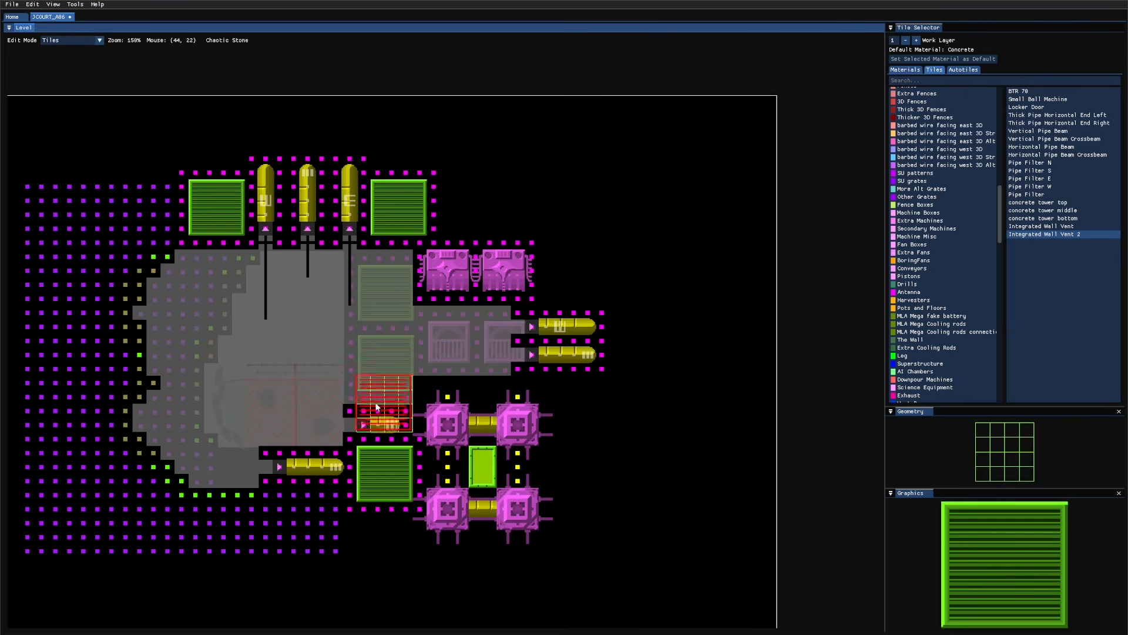
pyautogui.press('Tab')
pyautogui.press('Tab')
pyautogui.press('Tab')
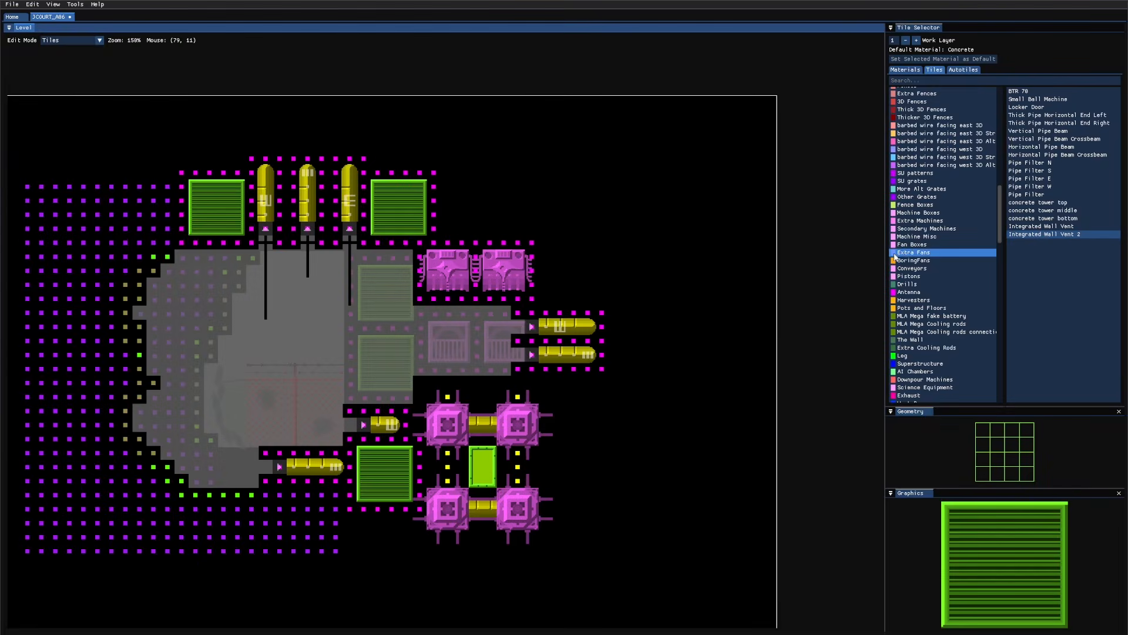
pyautogui.click(916, 246)
pyautogui.scroll(-2, 1037, 276)
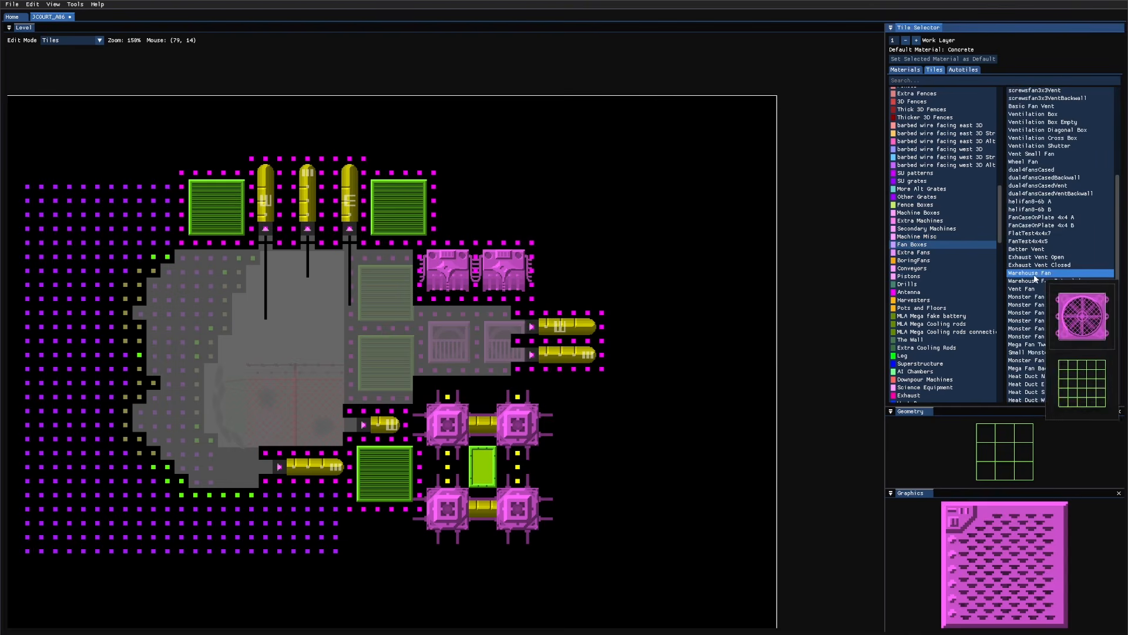
pyautogui.scroll(-2, 1030, 261)
# Step: Place four Dyson Fan boxes in a 2x2 block on layer 3 and fill Chaotic Stone around them
pyautogui.scroll(4, 1040, 221)
pyautogui.click(1026, 162)
pyautogui.press('Tab')
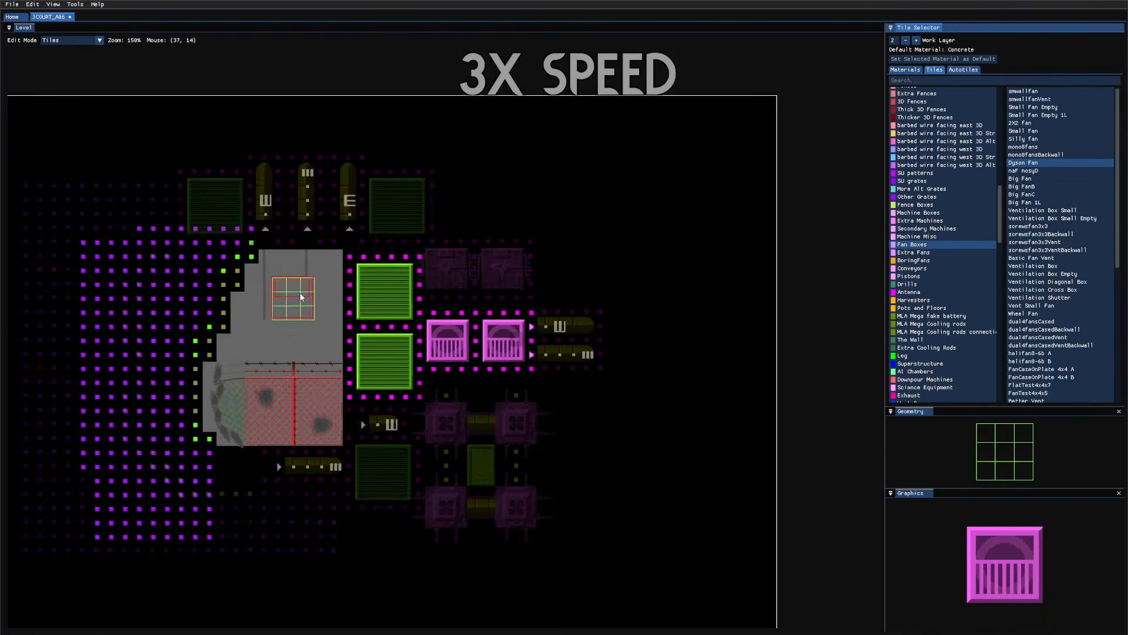
pyautogui.press('Tab')
pyautogui.click(311, 287)
pyautogui.click(311, 342)
pyautogui.click(256, 342)
pyautogui.click(254, 287)
pyautogui.press('Tab')
pyautogui.press('Tab')
pyautogui.press('Tab')
pyautogui.press('q')
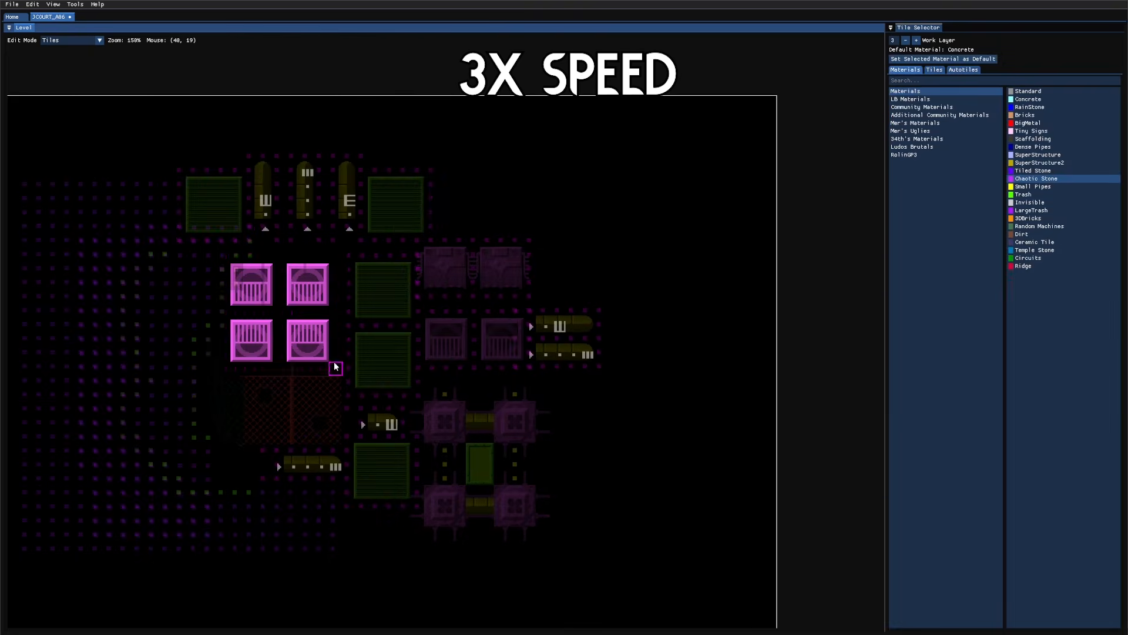
pyautogui.keyDown('shift'); pyautogui.moveTo(336, 368); pyautogui.dragTo(224, 257); pyautogui.keyUp('shift')
# Step: Pick a tile from the Machine Boxes category
pyautogui.press('q')
pyautogui.press('Tab')
pyautogui.click(1052, 218)
pyautogui.press('Tab')
pyautogui.press('Tab')
pyautogui.press('Tab')
pyautogui.press('Tab')
pyautogui.press('s')
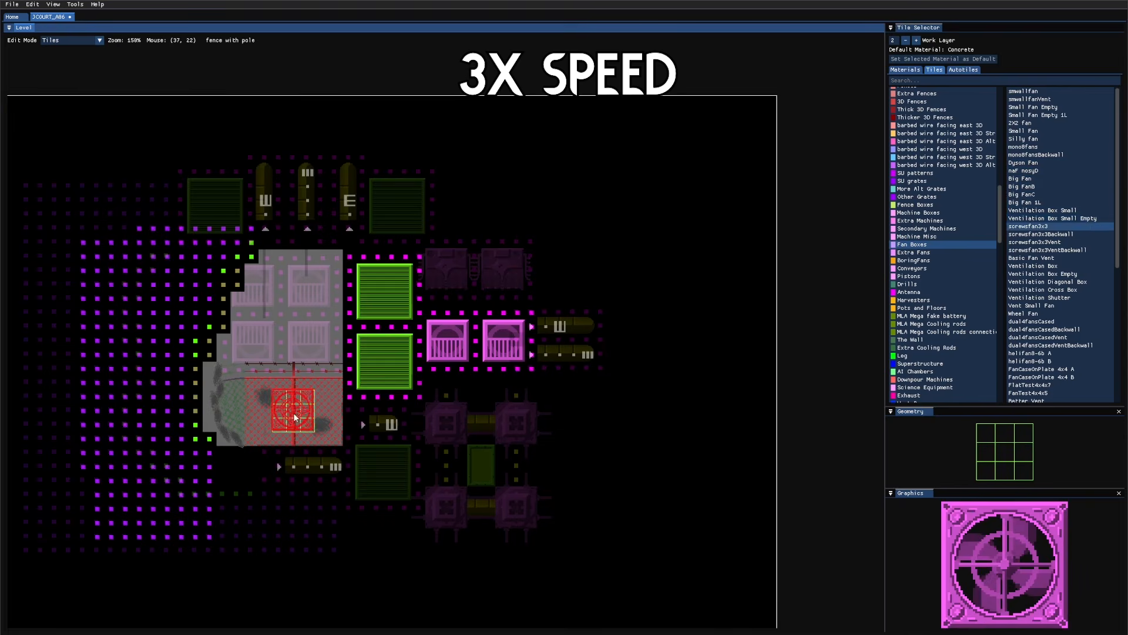
pyautogui.press('s')
pyautogui.press('d')
pyautogui.press('a')
pyautogui.press('a')
pyautogui.press('a')
pyautogui.press('a')
pyautogui.press('a')
pyautogui.scroll(-3, 1068, 354)
pyautogui.scroll(1, 1069, 351)
pyautogui.click(1068, 351)
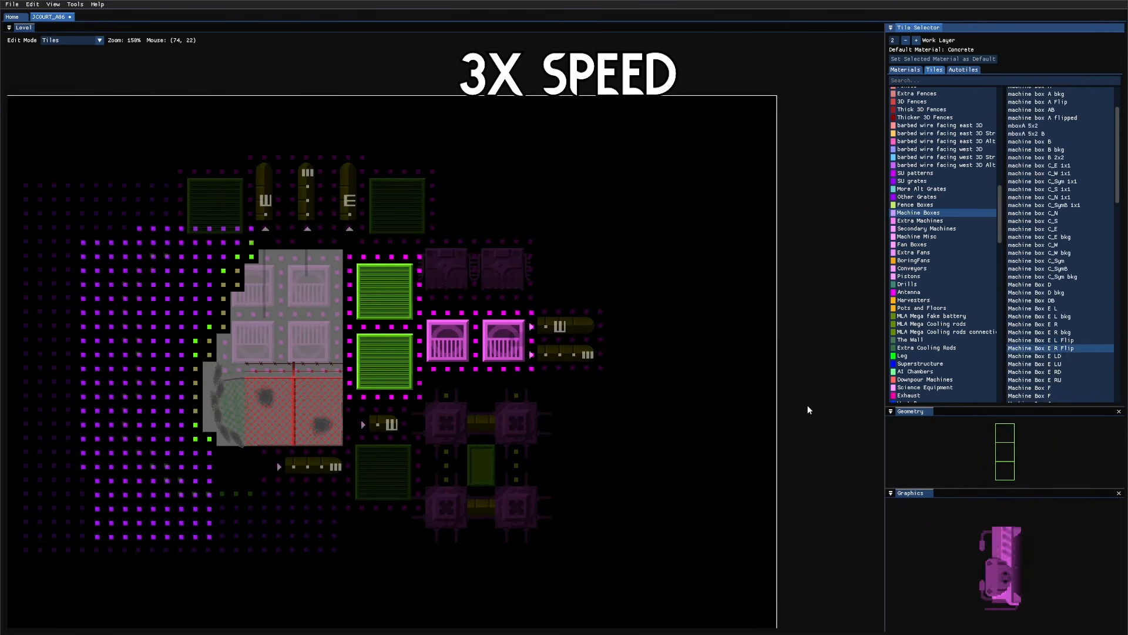
# Step: Place a row of three machine boxes, including Machine Box E LD, below the fans
pyautogui.press('s')
pyautogui.press('Tab')
pyautogui.scroll(1, 284, 389)
pyautogui.press('s')
pyautogui.click(342, 382)
pyautogui.click(279, 382)
pyautogui.press('w')
pyautogui.click(218, 402)
# Step: Paint LargeTrash with an enlarged brush around the machine boxes
pyautogui.press('s')
pyautogui.click(215, 382)
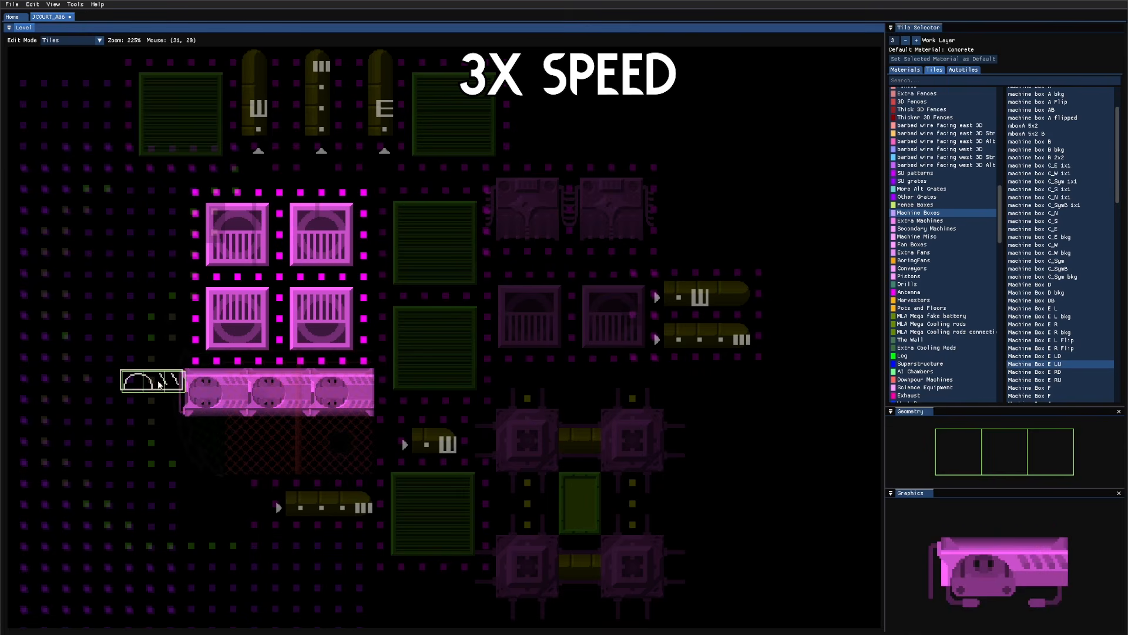
pyautogui.press('Tab')
pyautogui.press('Tab')
pyautogui.press('Tab')
pyautogui.press('w')
pyautogui.press('Tab')
pyautogui.press('Tab')
pyautogui.press('q')
pyautogui.press('Tab')
pyautogui.moveTo(110, 406)
pyautogui.mouseDown()
pyautogui.moveTo(100, 252)
pyautogui.moveTo(76, 468)
pyautogui.moveTo(82, 506)
pyautogui.mouseUp()
# Step: Place two vent boxes under the machine row and fill the gap between them with Chaotic Stone
pyautogui.press('w')
pyautogui.press('w')
pyautogui.press('w')
pyautogui.press('w')
pyautogui.moveTo(389, 438); pyautogui.dragTo(516, 345, button='middle')
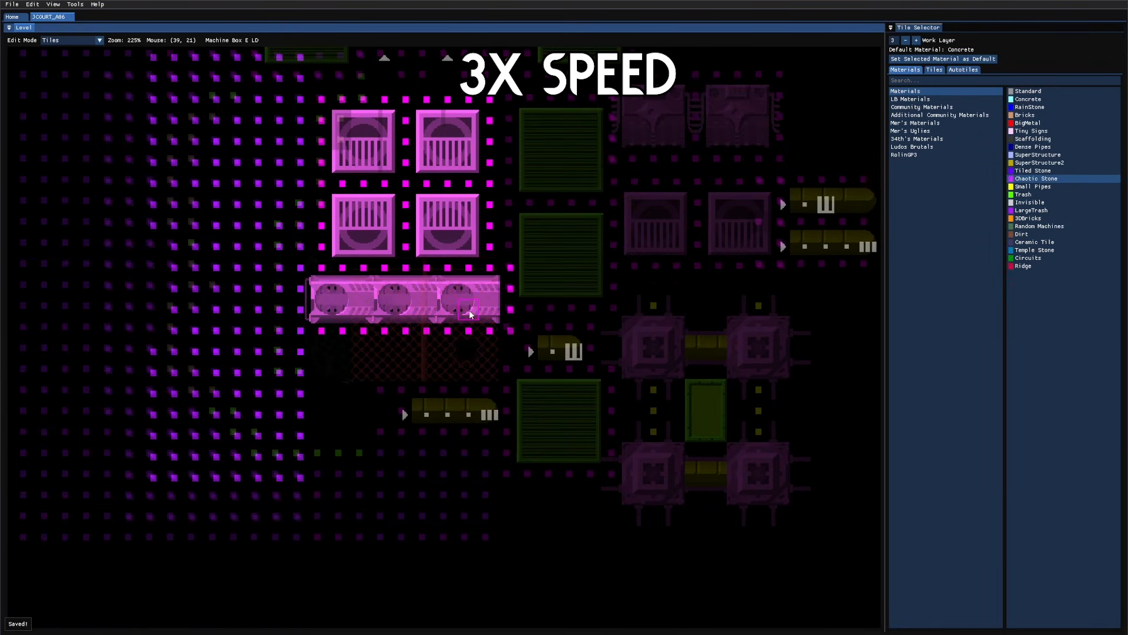
pyautogui.press('Tab')
pyautogui.press('s')
pyautogui.press('s')
pyautogui.press('s')
pyautogui.press('s')
pyautogui.click(449, 354)
pyautogui.click(342, 357)
pyautogui.hotkey('shift', 'Tab')
pyautogui.moveTo(403, 352); pyautogui.dragTo(400, 370)
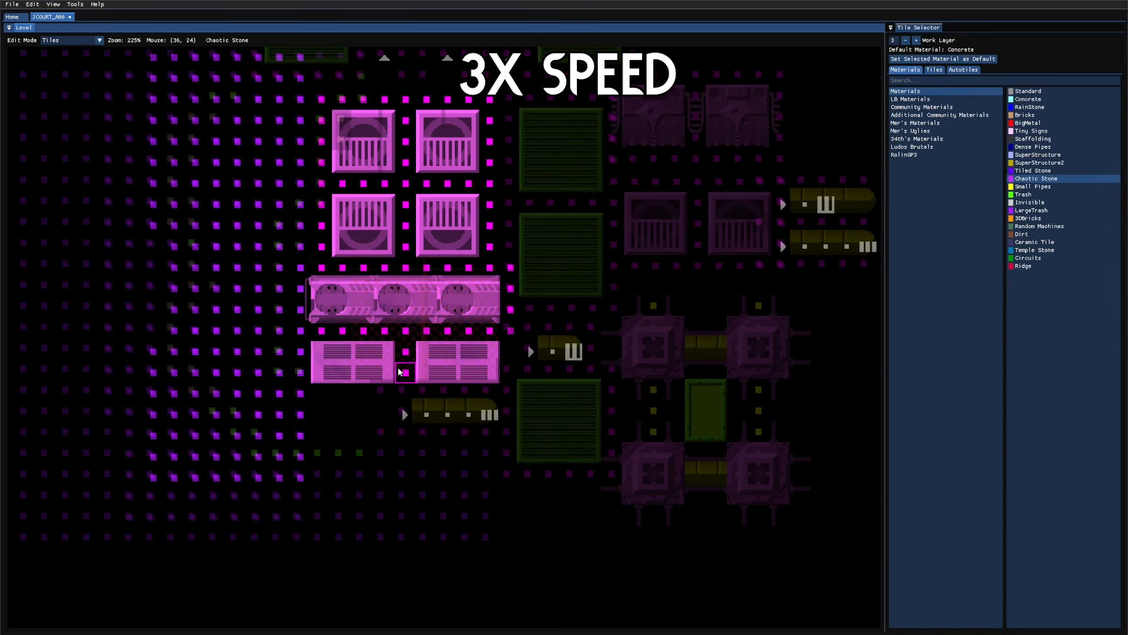
# Step: Paint a BigMetal row and a BigBrickMat rectangle on the middle layer, then save the level
pyautogui.press('Tab')
pyautogui.press('Tab')
pyautogui.press('w')
pyautogui.press('w')
pyautogui.press('w')
pyautogui.press('w')
pyautogui.press('w')
pyautogui.press('w')
pyautogui.press('w')
pyautogui.moveTo(322, 395)
pyautogui.keyDown('shift'); pyautogui.mouseDown()
pyautogui.moveTo(516, 390)
pyautogui.moveTo(493, 395)
pyautogui.mouseUp(); pyautogui.keyUp('shift')
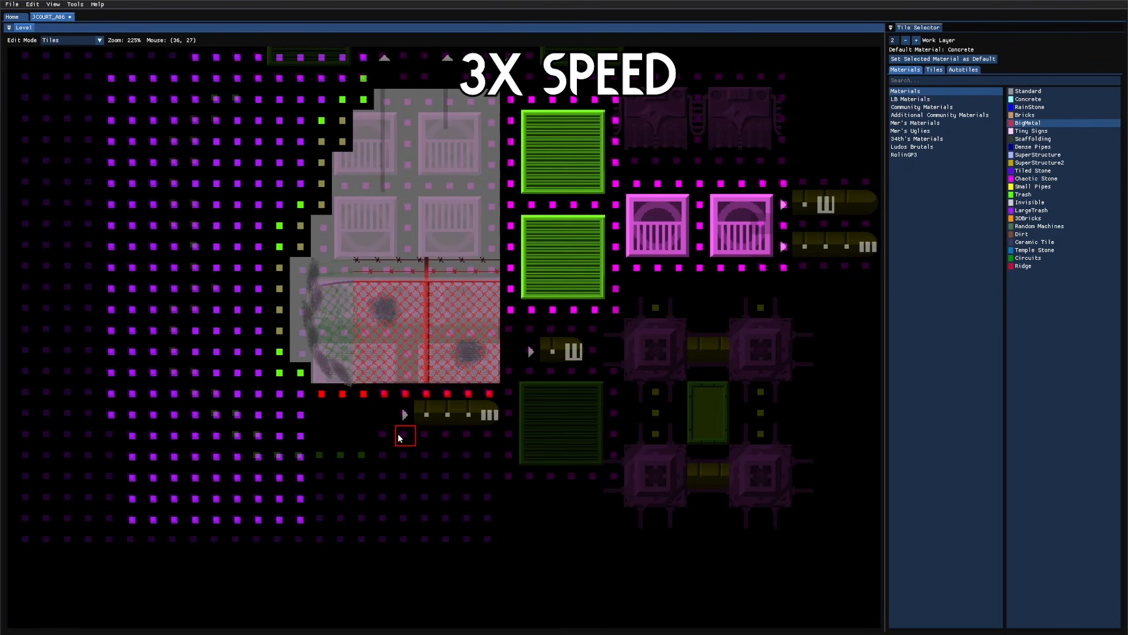
pyautogui.press('d')
pyautogui.press('d')
pyautogui.press('d')
pyautogui.click(1043, 107)
pyautogui.keyDown('shift'); pyautogui.moveTo(323, 415); pyautogui.dragTo(492, 437); pyautogui.keyUp('shift')
pyautogui.press('Tab')
pyautogui.press('Tab')
pyautogui.hotkey('ctrl', 's')
pyautogui.scroll(-1, 512, 476)
pyautogui.moveTo(611, 385)
pyautogui.mouseDown(button='middle')
pyautogui.moveTo(588, 422)
pyautogui.moveTo(623, 400)
pyautogui.mouseUp(button='middle')
# Step: Draw a short horizontal beam at upper left and pull the camera's top-left corner outward
pyautogui.press('6')
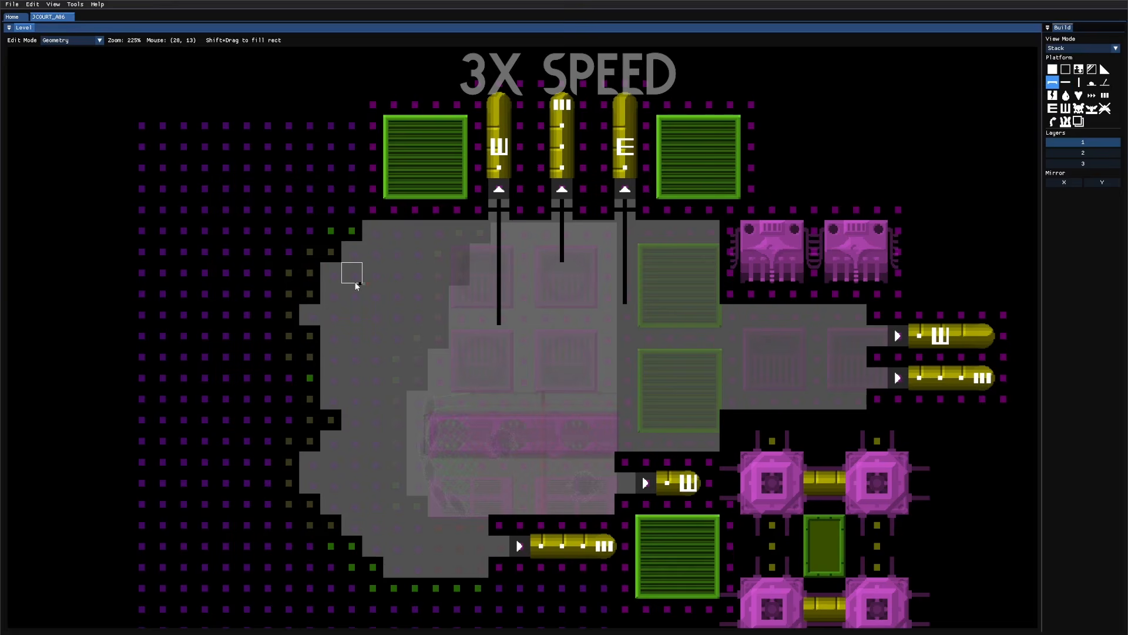
pyautogui.moveTo(353, 278); pyautogui.dragTo(330, 275)
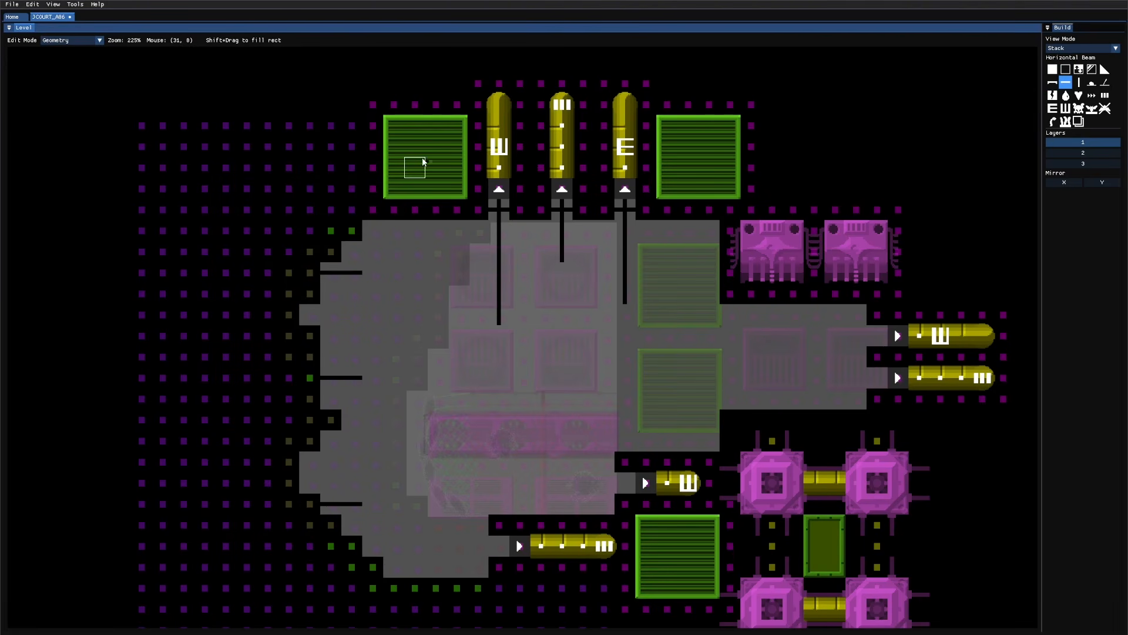
pyautogui.press('3')
pyautogui.press('5')
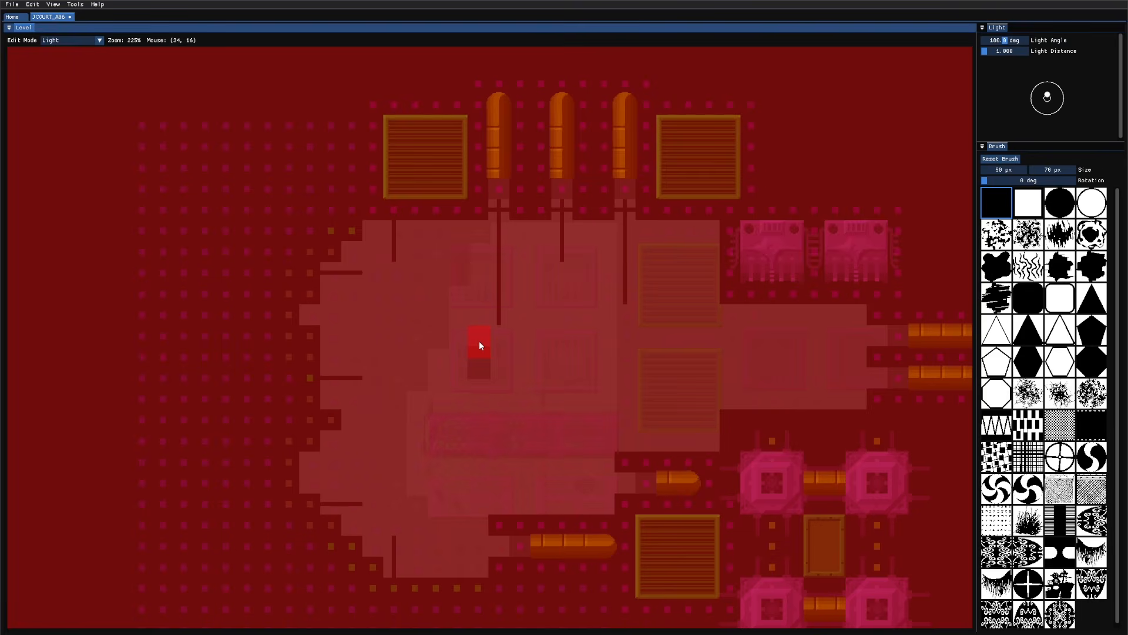
pyautogui.press('3')
pyautogui.scroll(-2, 478, 341)
pyautogui.click(478, 341)
pyautogui.moveTo(166, 202); pyautogui.dragTo(158, 192)
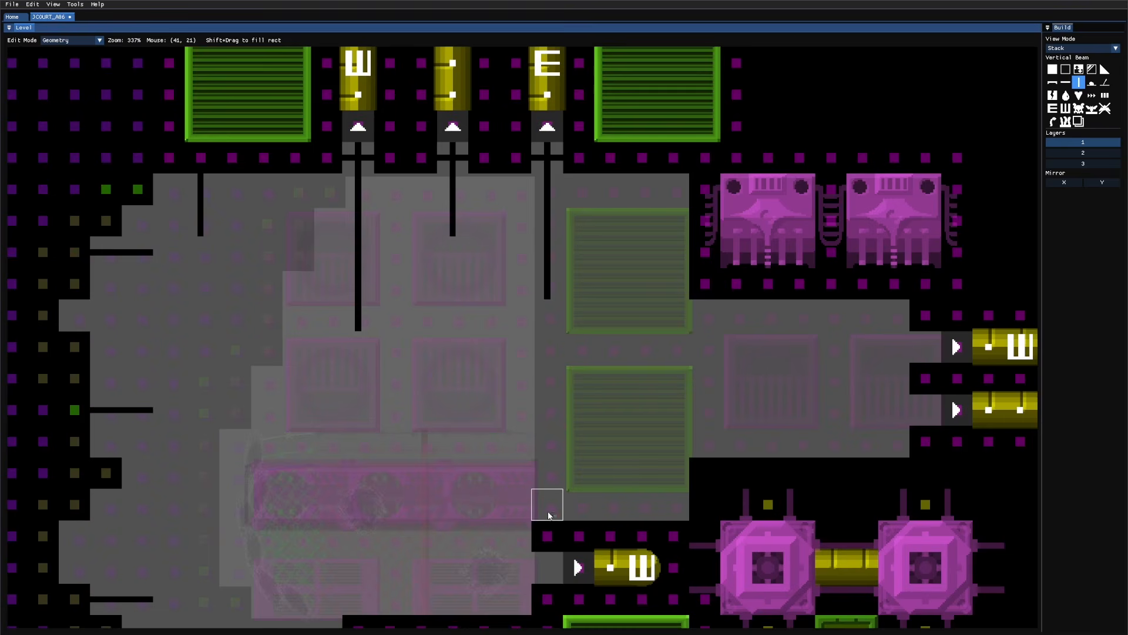
# Step: Save the level and pick the holeLight brush in Light mode
pyautogui.moveTo(551, 518); pyautogui.dragTo(626, 457, button='middle')
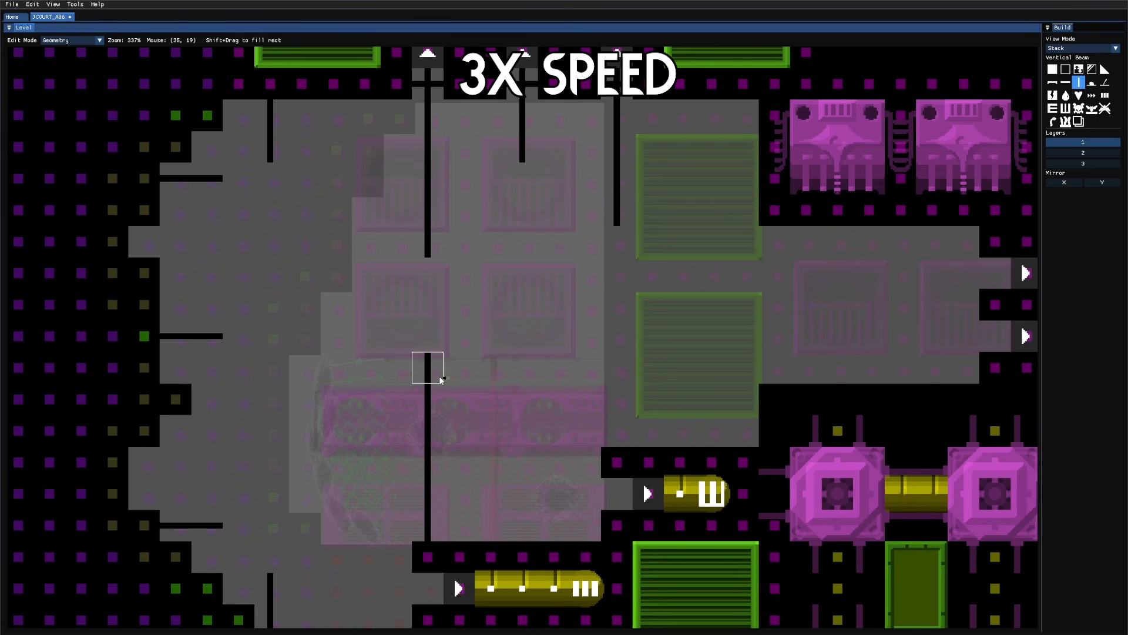
pyautogui.scroll(-2, 570, 369)
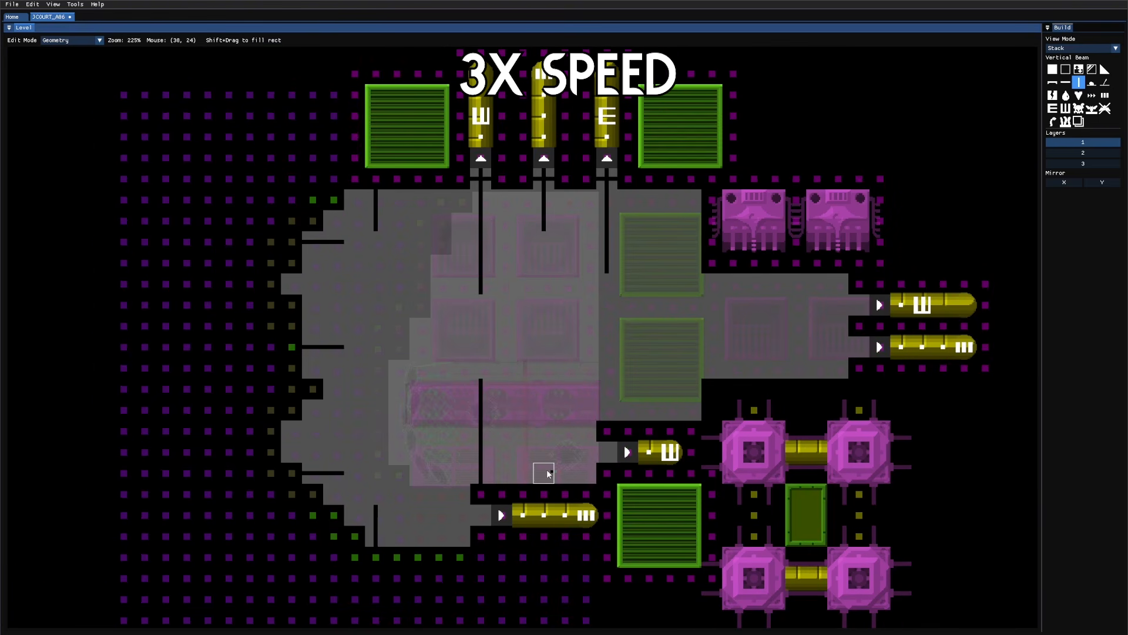
pyautogui.scroll(-1, 663, 464)
pyautogui.hotkey('ctrl', 's')
pyautogui.press('5')
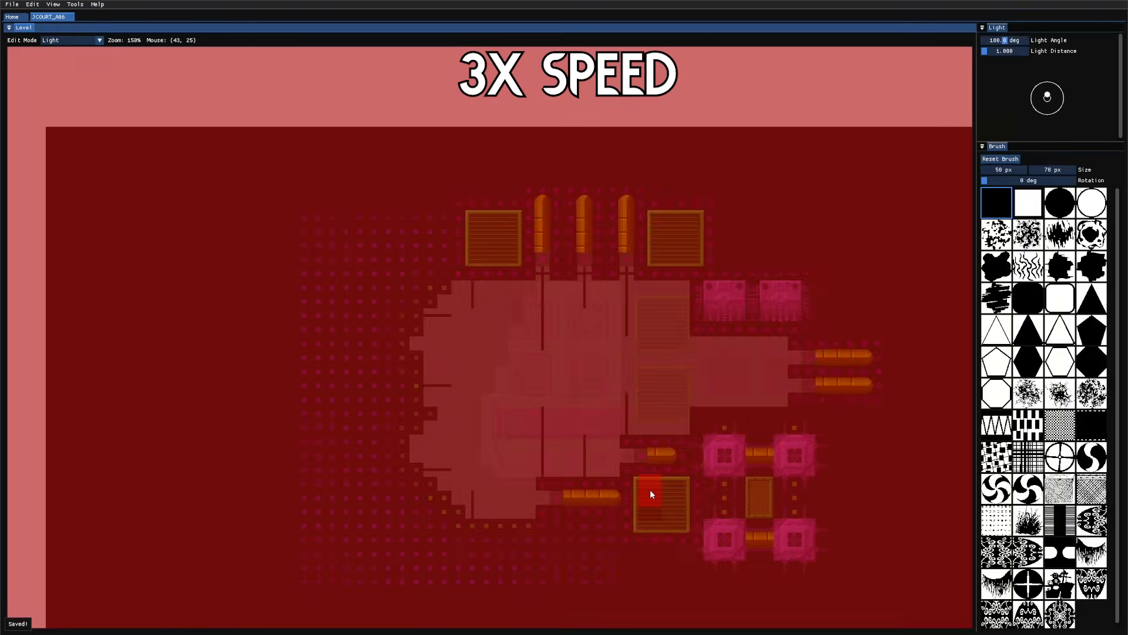
pyautogui.scroll(-2, 687, 440)
pyautogui.click(993, 310)
# Step: Stamp a large lit area over the room centre and add squiggle shadows over it
pyautogui.press('q')
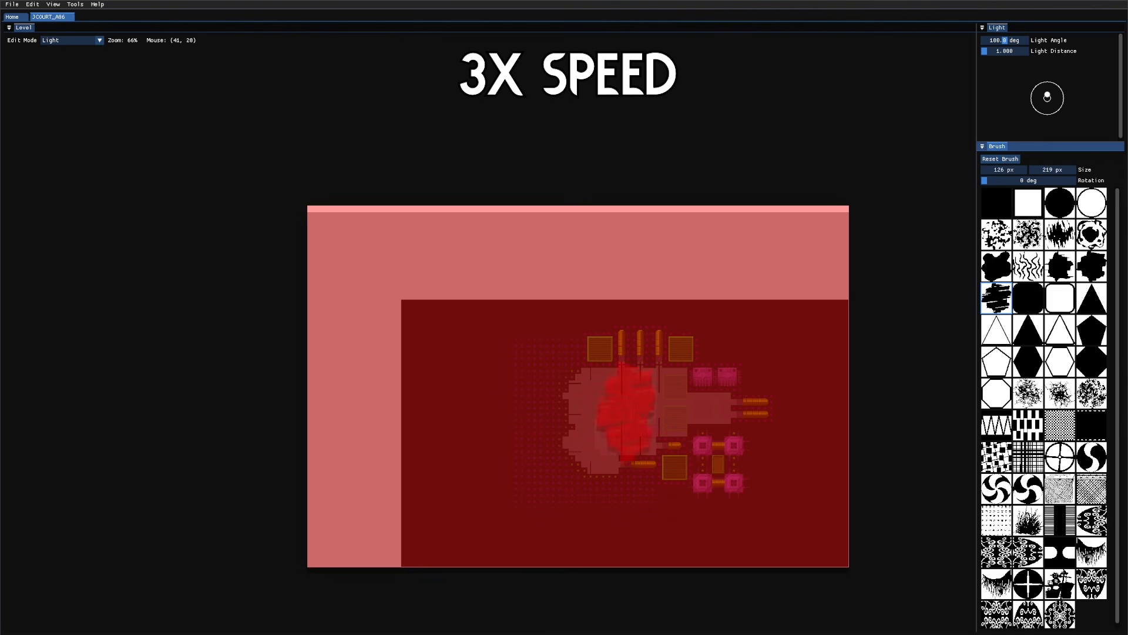
pyautogui.rightClick(612, 418)
pyautogui.click(1029, 266)
pyautogui.press('q')
pyautogui.scroll(2, 624, 462)
pyautogui.press('e')
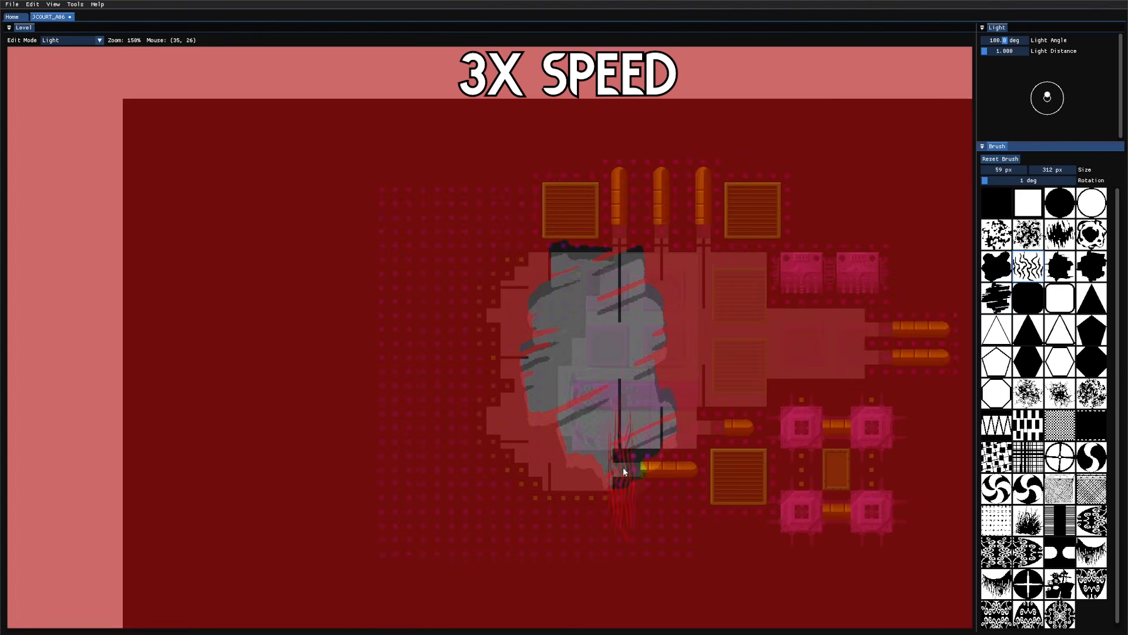
pyautogui.click(595, 447)
pyautogui.click(616, 453)
pyautogui.click(657, 459)
# Step: Stamp grass-brush shadows over the lower lit area
pyautogui.click(533, 433)
pyautogui.scroll(-1, 1035, 517)
pyautogui.click(1032, 522)
pyautogui.press('q')
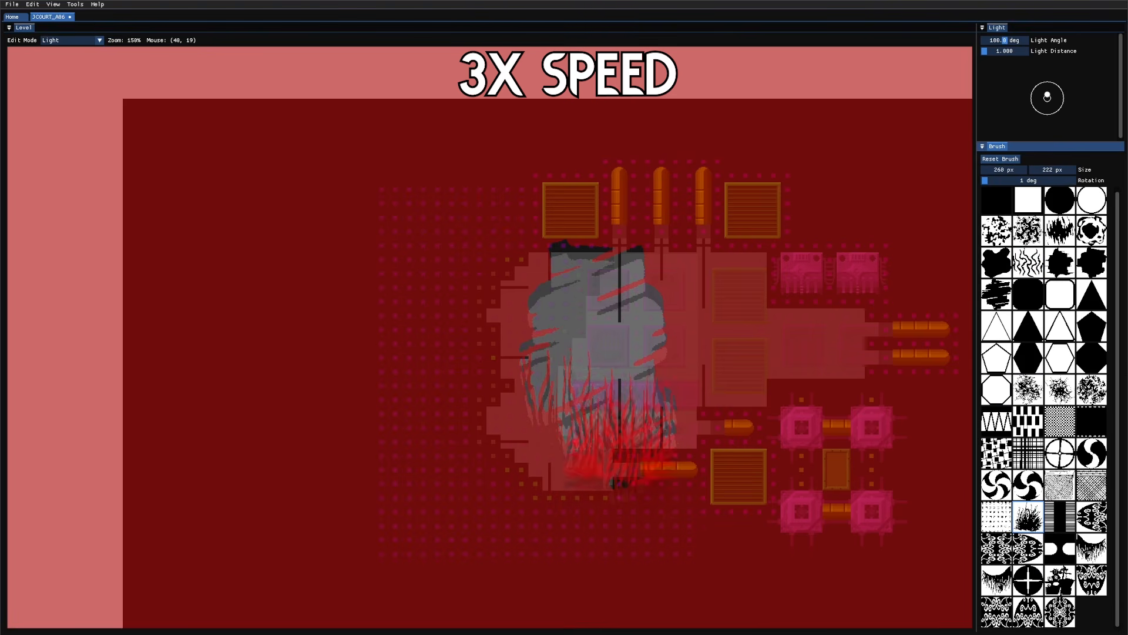
pyautogui.click(621, 457)
pyautogui.click(573, 437)
# Step: Set light angle 142° and distance 10, stamp circle strokes, and add the BlackGoo effect
pyautogui.click(1087, 206)
pyautogui.click(636, 272)
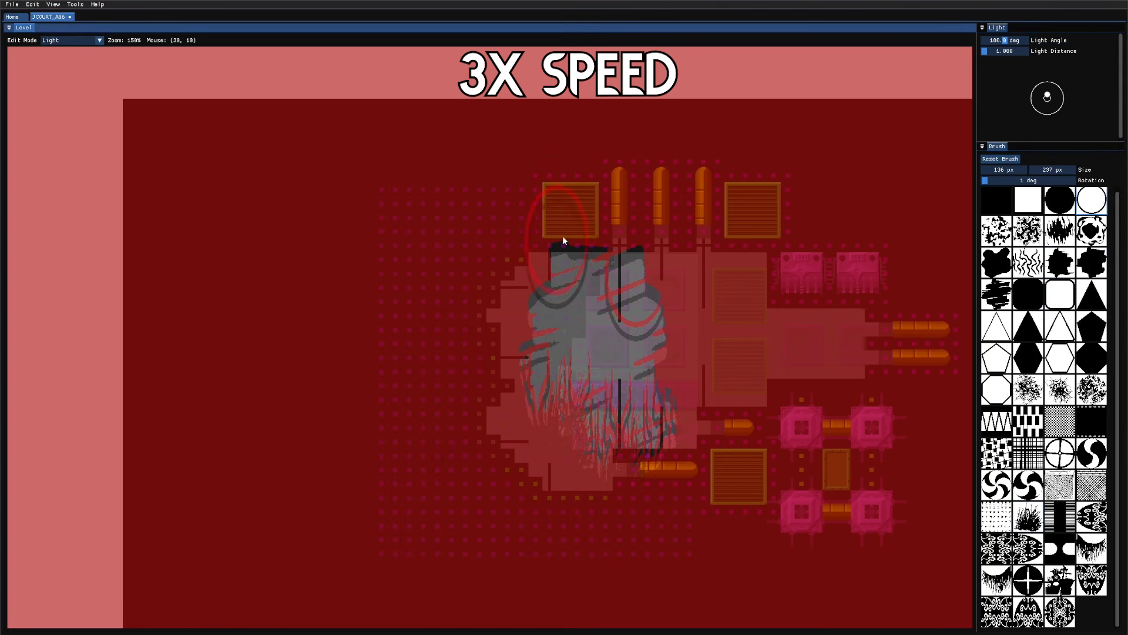
pyautogui.moveTo(1047, 94); pyautogui.dragTo(1027, 71)
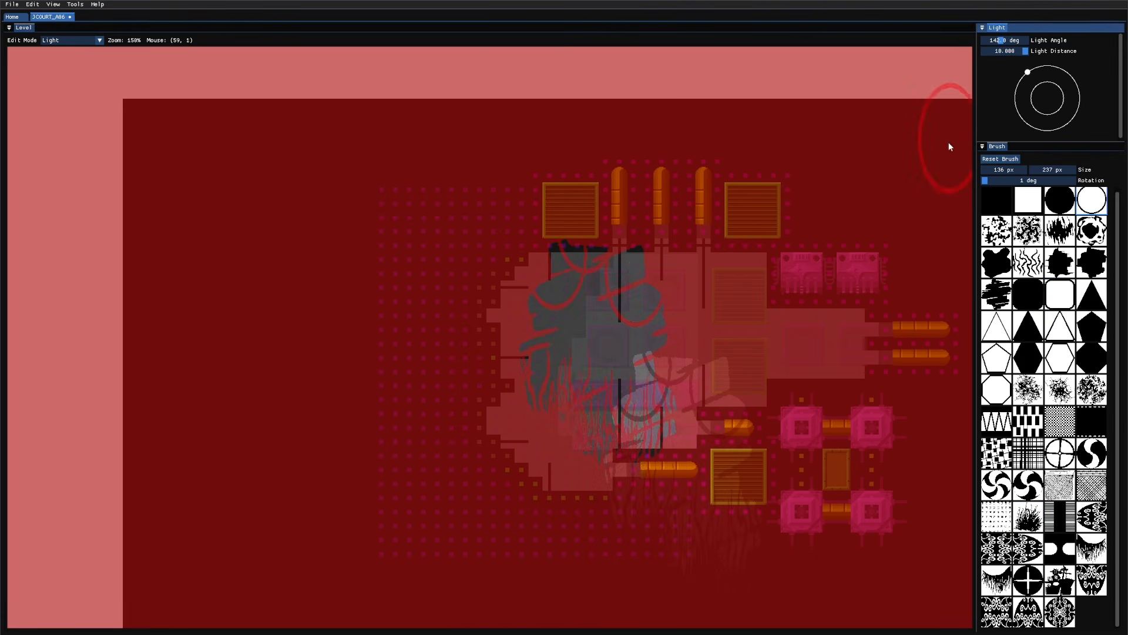
pyautogui.moveTo(900, 158); pyautogui.dragTo(789, 193, button='middle')
pyautogui.scroll(2, 374, 429)
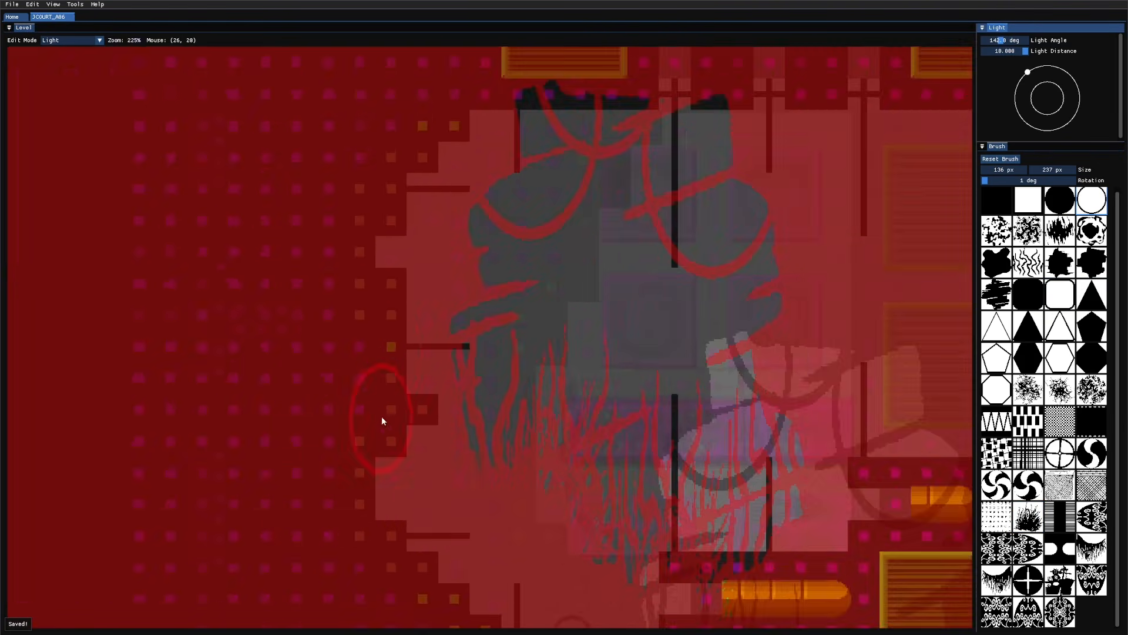
pyautogui.scroll(1, 466, 315)
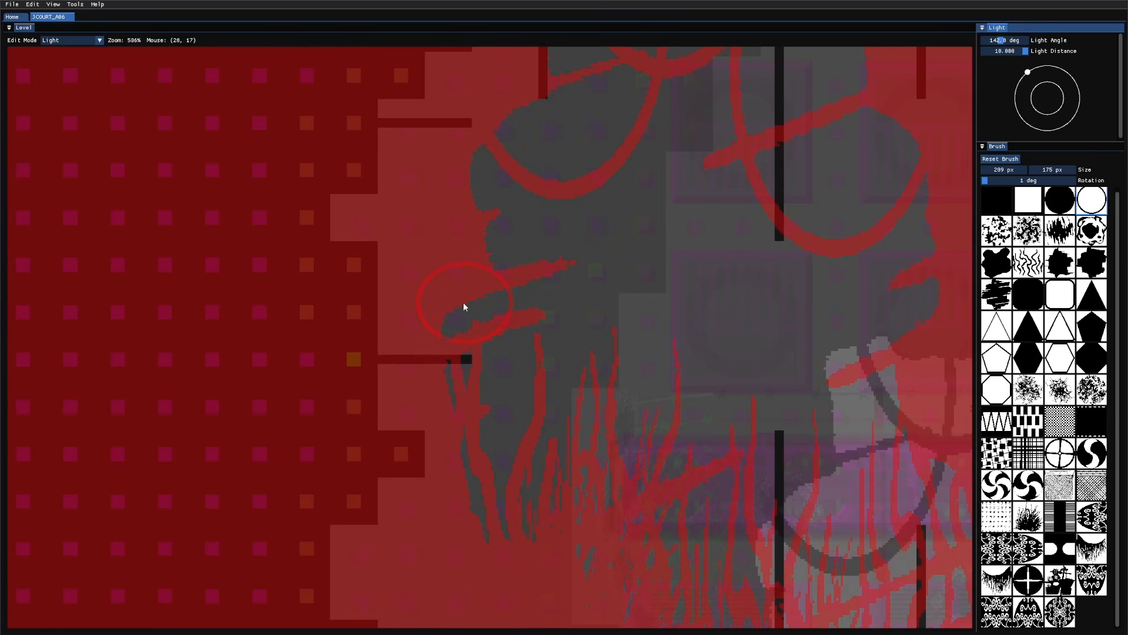
pyautogui.click(463, 302)
pyautogui.moveTo(805, 340); pyautogui.dragTo(664, 432, button='middle')
pyautogui.click(748, 483)
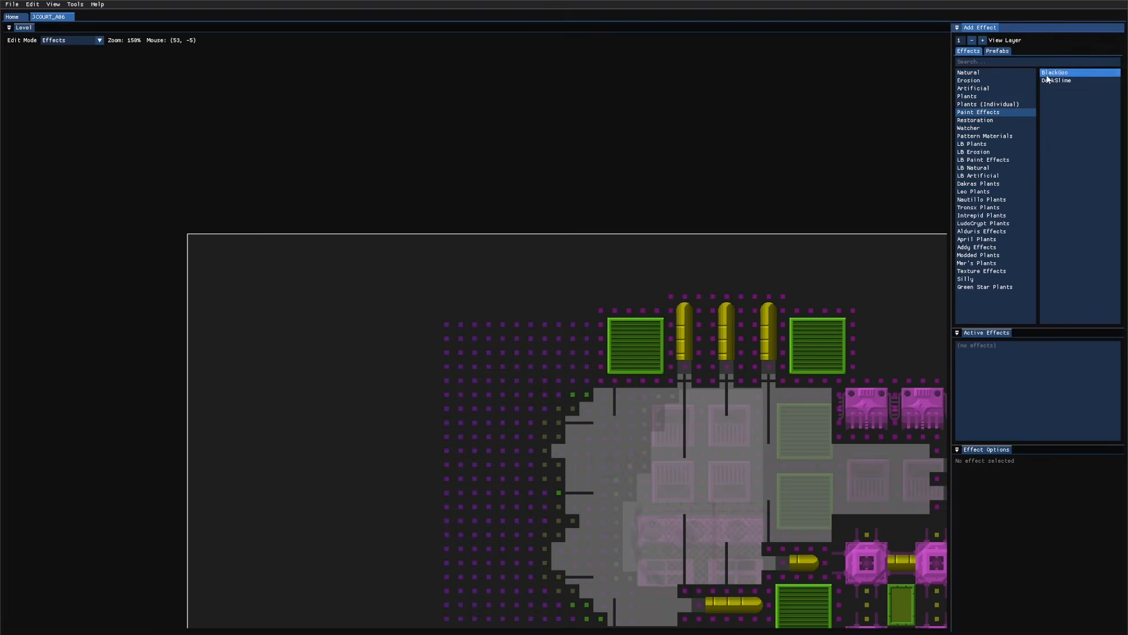
pyautogui.click(1050, 75)
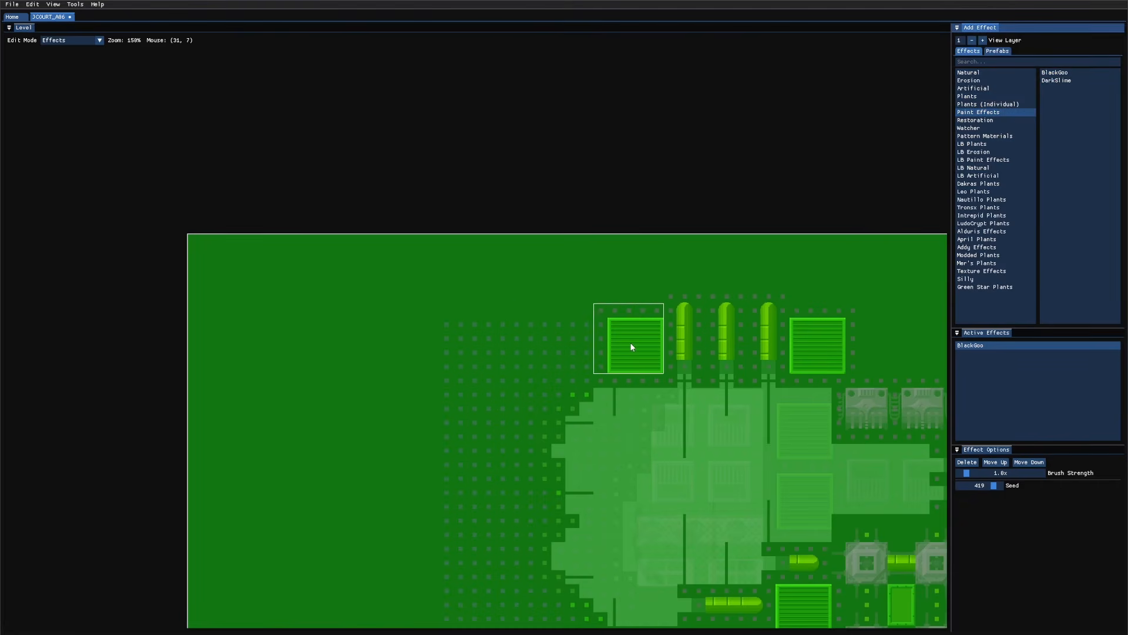
# Step: Paint BlackGoo over the top pipes and middle of the room, erasing it along the lower-left wall
pyautogui.moveTo(630, 342); pyautogui.dragTo(821, 377)
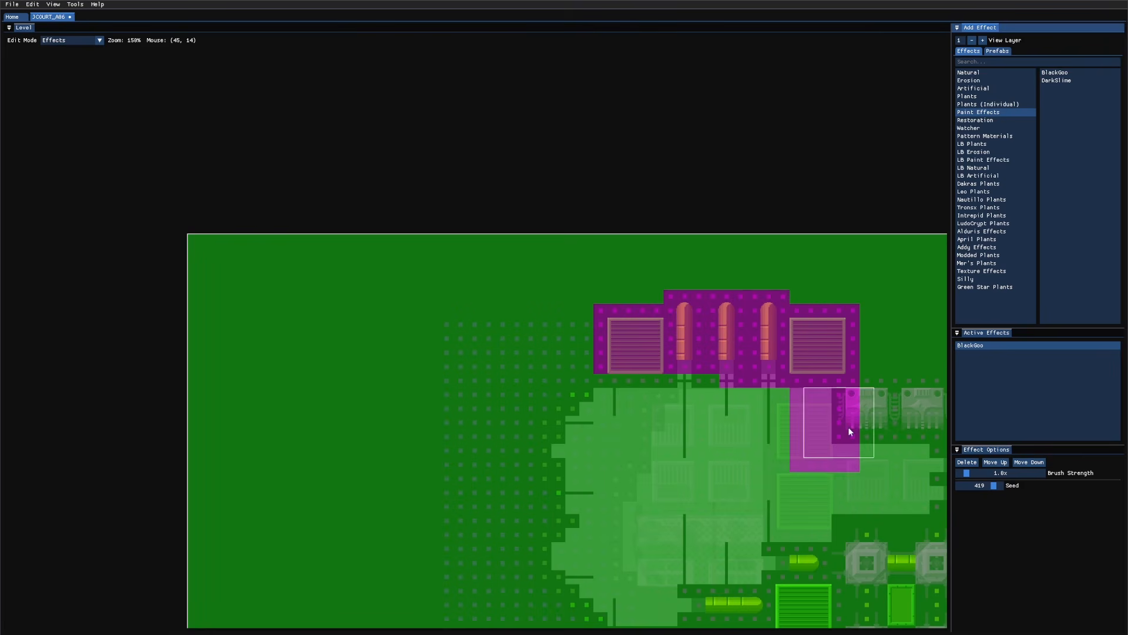
pyautogui.moveTo(805, 435); pyautogui.dragTo(649, 414, button='middle')
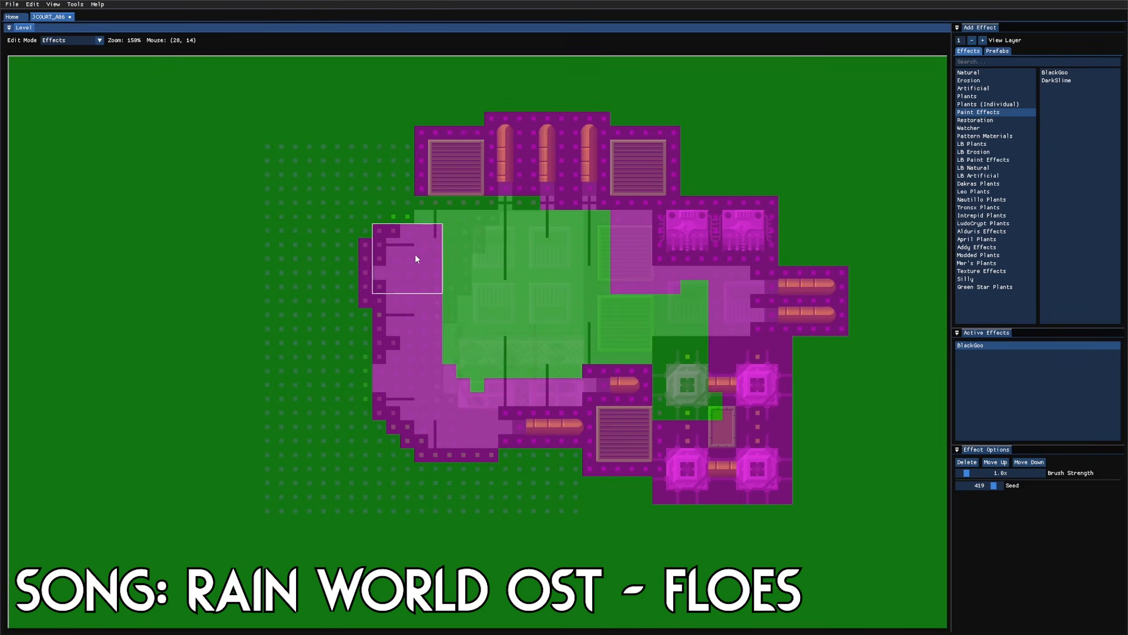
pyautogui.moveTo(453, 232)
pyautogui.mouseDown()
pyautogui.moveTo(582, 233)
pyautogui.moveTo(496, 347)
pyautogui.moveTo(498, 366)
pyautogui.moveTo(685, 392)
pyautogui.moveTo(604, 294)
pyautogui.mouseUp()
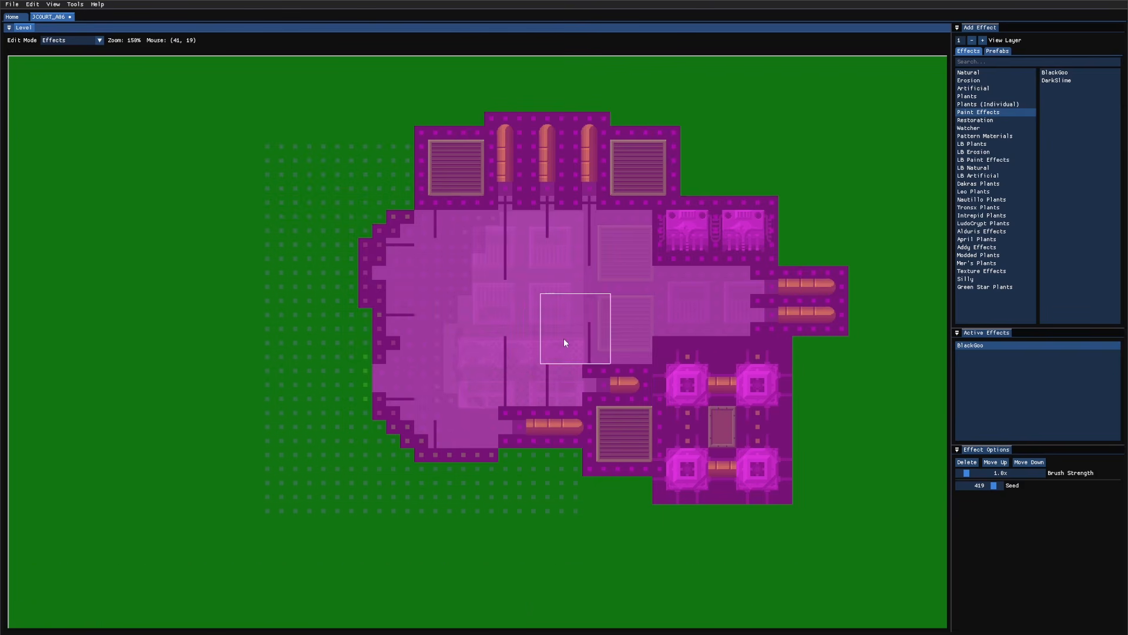
pyautogui.moveTo(399, 384); pyautogui.dragTo(382, 379)
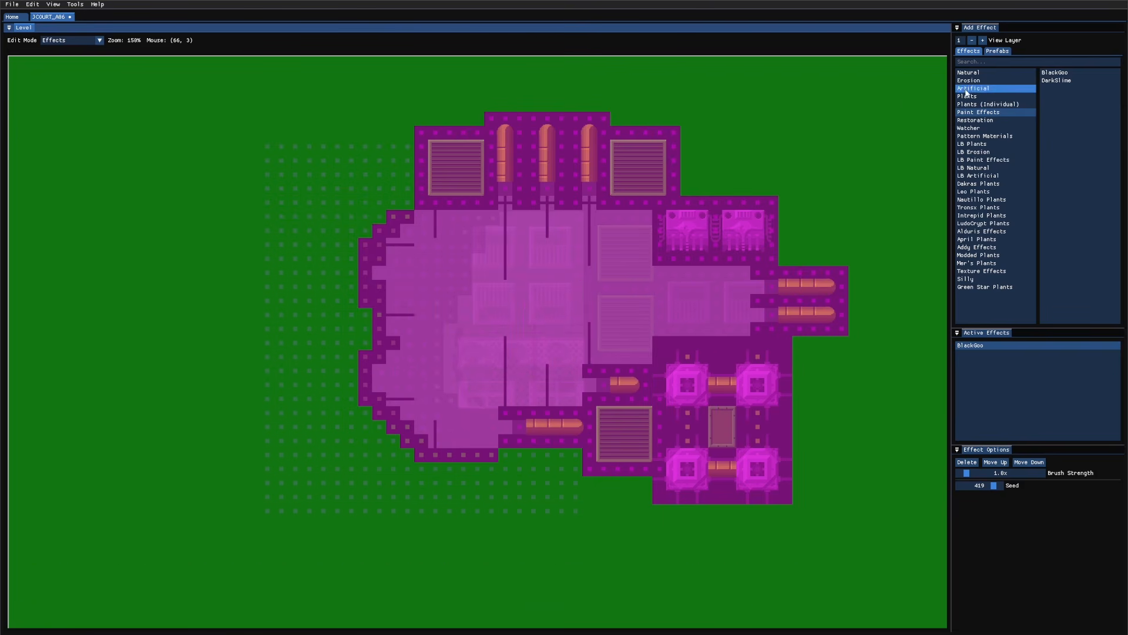
# Step: Add the Hang Roots effect from Plants and paint it on the room's right side
pyautogui.click(976, 73)
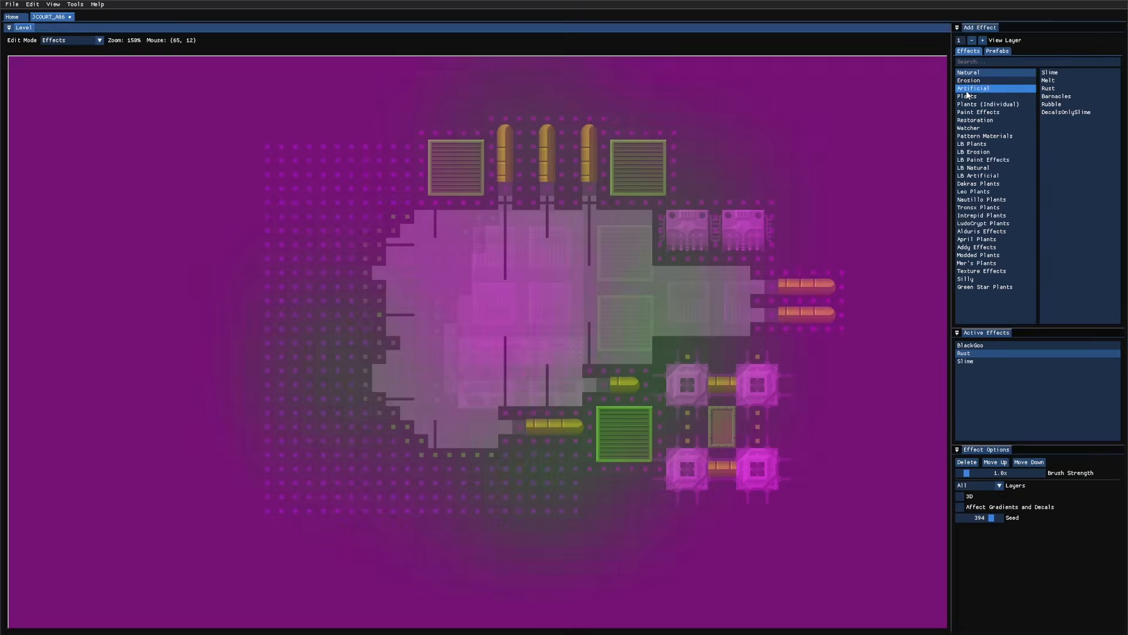
pyautogui.click(969, 89)
pyautogui.click(983, 104)
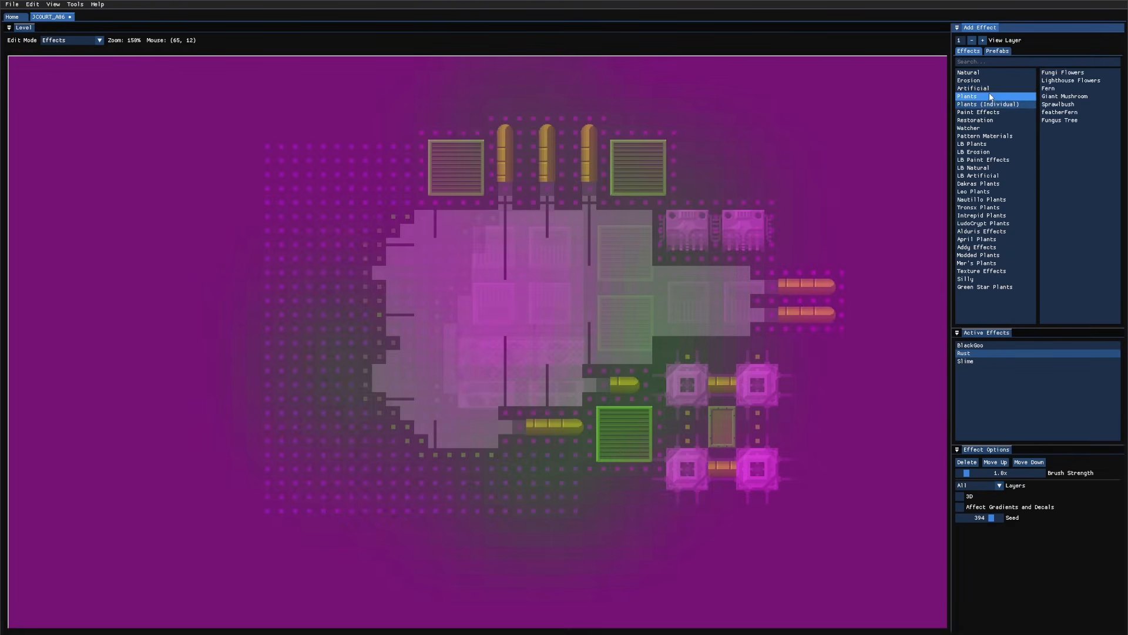
pyautogui.click(990, 97)
pyautogui.click(1056, 112)
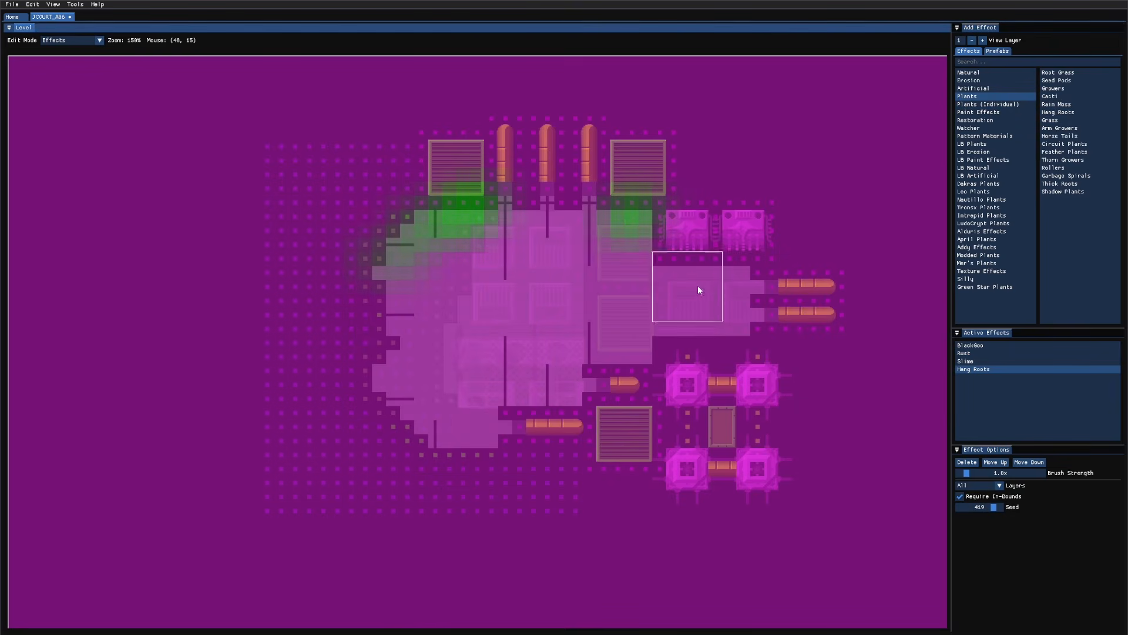
pyautogui.moveTo(699, 286); pyautogui.dragTo(735, 280)
# Step: Add and paint Rain Moss along the lower edge and Grass at lower left, then save
pyautogui.click(1056, 104)
pyautogui.moveTo(708, 339)
pyautogui.mouseDown()
pyautogui.moveTo(430, 432)
pyautogui.moveTo(391, 385)
pyautogui.mouseUp()
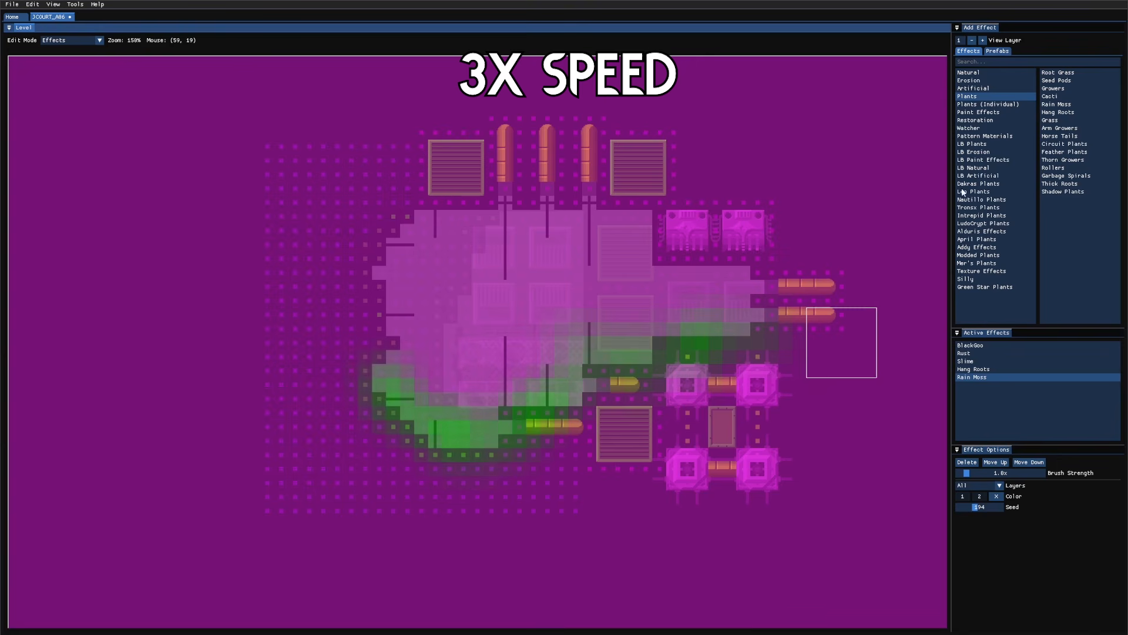
pyautogui.hotkey('ctrl', 's')
pyautogui.click(1050, 120)
pyautogui.moveTo(751, 316); pyautogui.dragTo(651, 326)
pyautogui.hotkey('ctrl', 'z')
pyautogui.moveTo(504, 468)
pyautogui.mouseDown()
pyautogui.moveTo(398, 393)
pyautogui.moveTo(453, 438)
pyautogui.mouseUp()
pyautogui.hotkey('ctrl', 's')
# Step: Add Moss Wall from the Dakras Plants category and paint it at the room's upper left
pyautogui.click(998, 112)
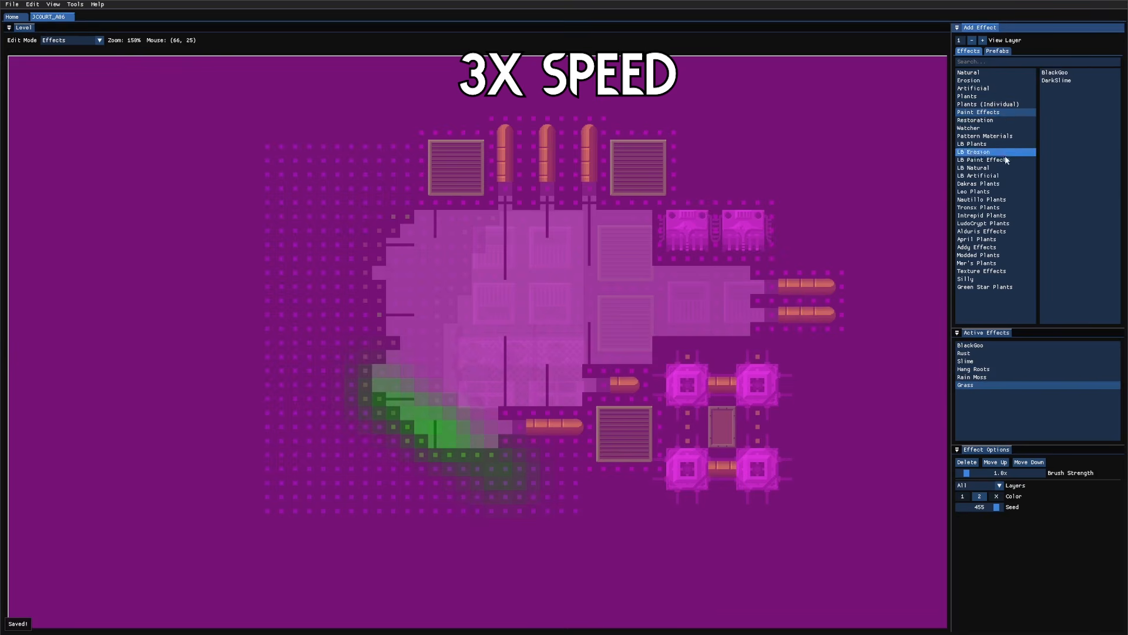
pyautogui.click(979, 183)
pyautogui.click(1056, 104)
pyautogui.moveTo(412, 235); pyautogui.dragTo(423, 282)
# Step: Save, then place a Community Long Props Moss Hang B at the upper-left pipes and narrow it
pyautogui.hotkey('ctrl', 's')
pyautogui.press('7')
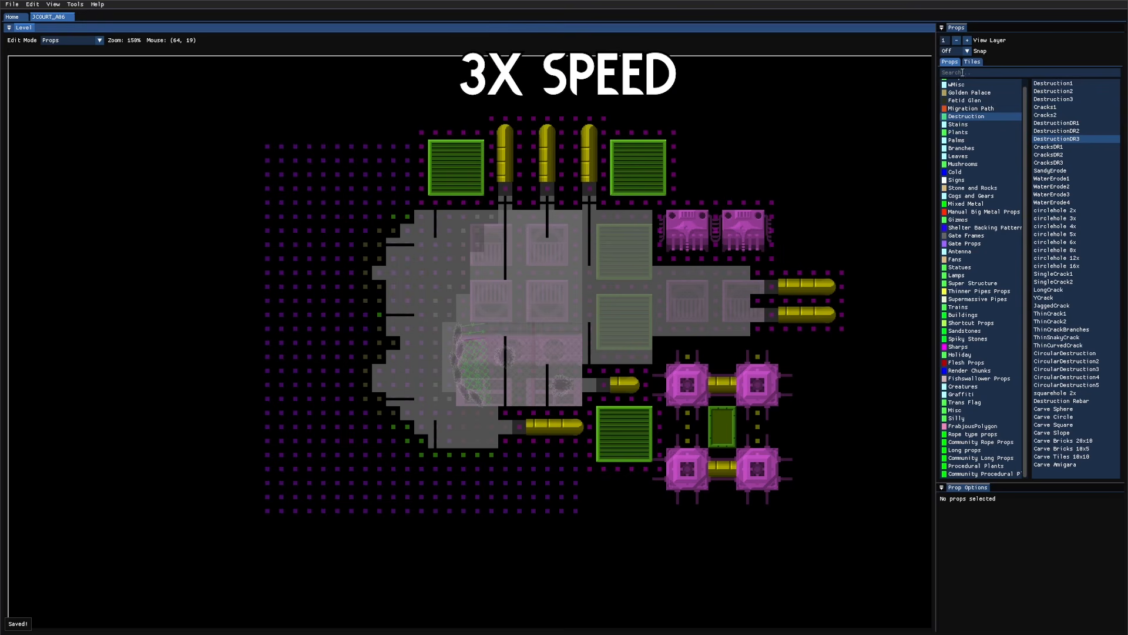
pyautogui.click(979, 436)
pyautogui.click(975, 451)
pyautogui.click(979, 458)
pyautogui.click(1070, 156)
pyautogui.moveTo(403, 264); pyautogui.dragTo(541, 274, button='middle')
pyautogui.rightClick(573, 213)
pyautogui.scroll(3, 572, 213)
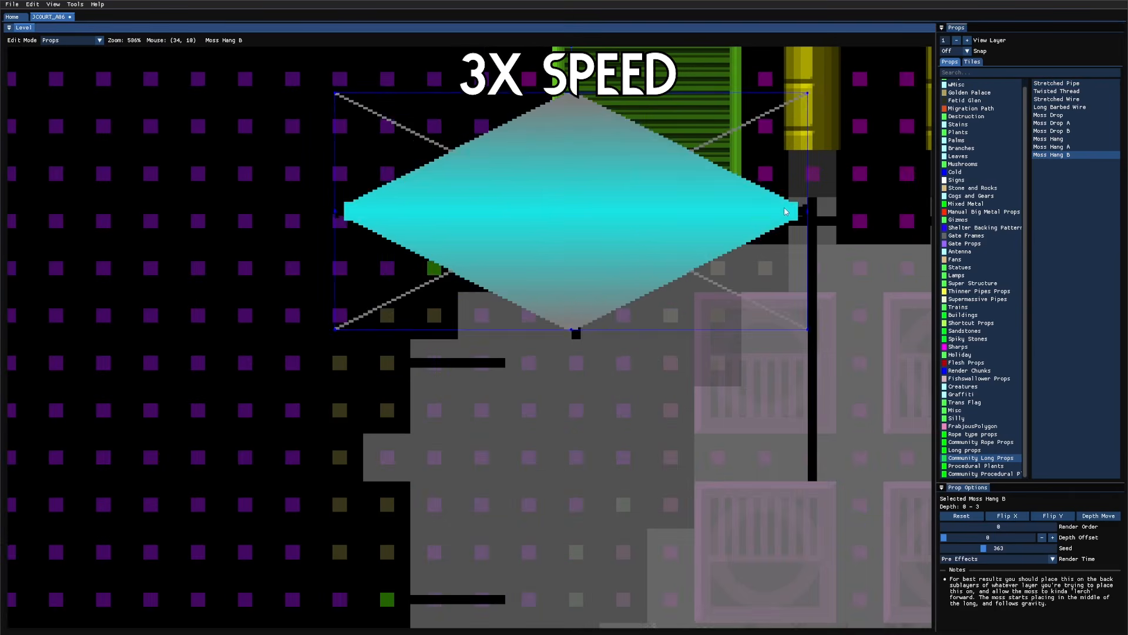
pyautogui.moveTo(809, 212); pyautogui.dragTo(724, 213)
pyautogui.scroll(-3, 805, 300)
# Step: Place a Moss Drop B below it and reshape its corner points into an upright drop
pyautogui.click(1052, 131)
pyautogui.rightClick(748, 400)
pyautogui.press('f')
pyautogui.moveTo(819, 400); pyautogui.dragTo(688, 315)
pyautogui.press('f')
pyautogui.press('f')
pyautogui.moveTo(682, 406); pyautogui.dragTo(689, 418)
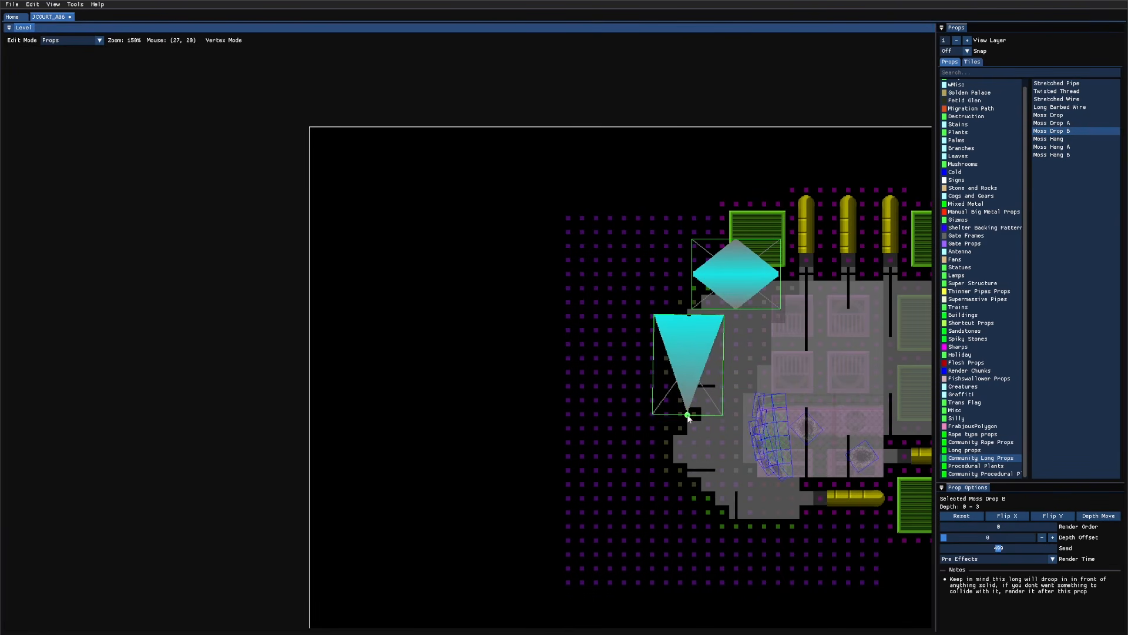
pyautogui.press('f')
pyautogui.moveTo(690, 316); pyautogui.dragTo(690, 279)
pyautogui.moveTo(688, 345); pyautogui.dragTo(736, 350)
# Step: Duplicate the Moss Drop B, set both drops' depth offset to 29, and save the level
pyautogui.hotkey('ctrl', 'd')
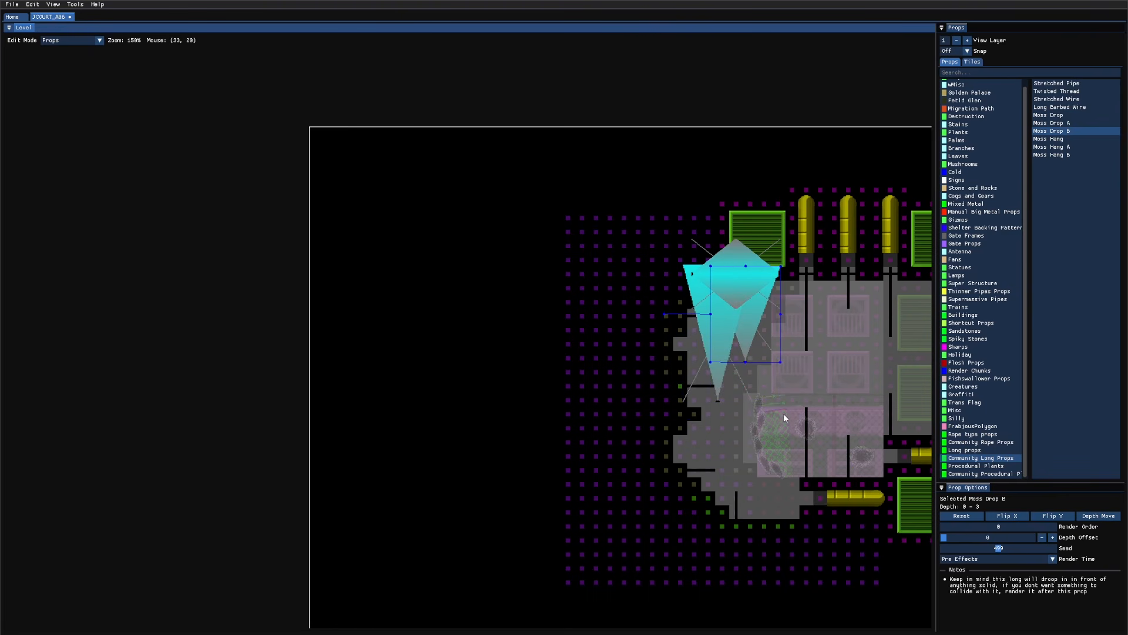
pyautogui.moveTo(784, 414); pyautogui.dragTo(702, 306)
pyautogui.moveTo(952, 530); pyautogui.dragTo(1073, 531)
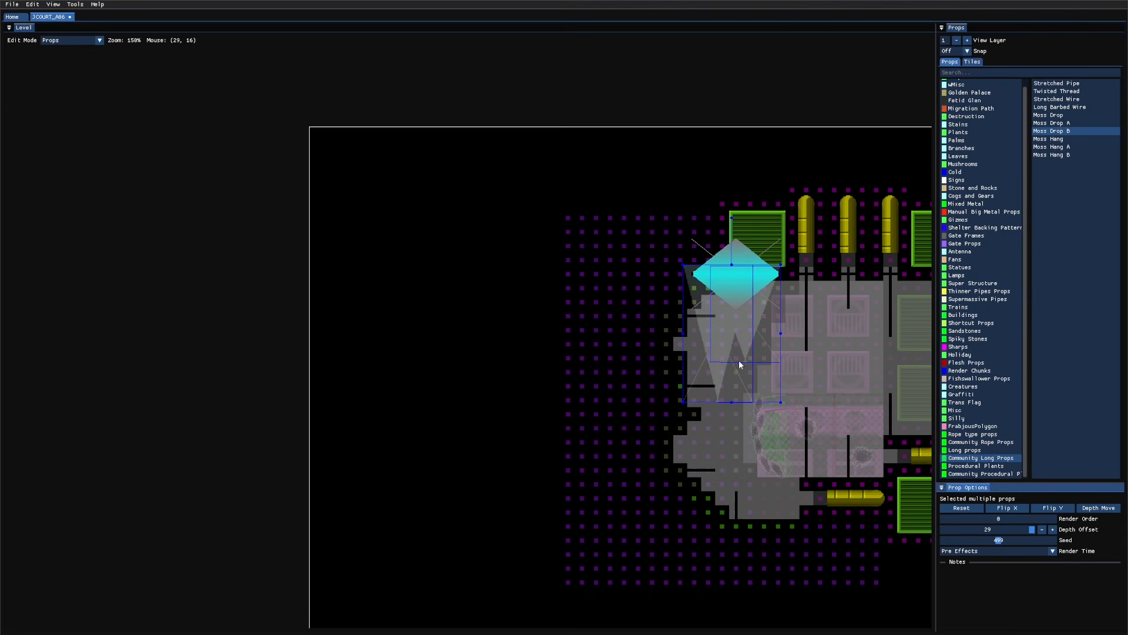
pyautogui.moveTo(800, 400); pyautogui.dragTo(745, 296, button='middle')
pyautogui.press('Tab')
pyautogui.press('Tab')
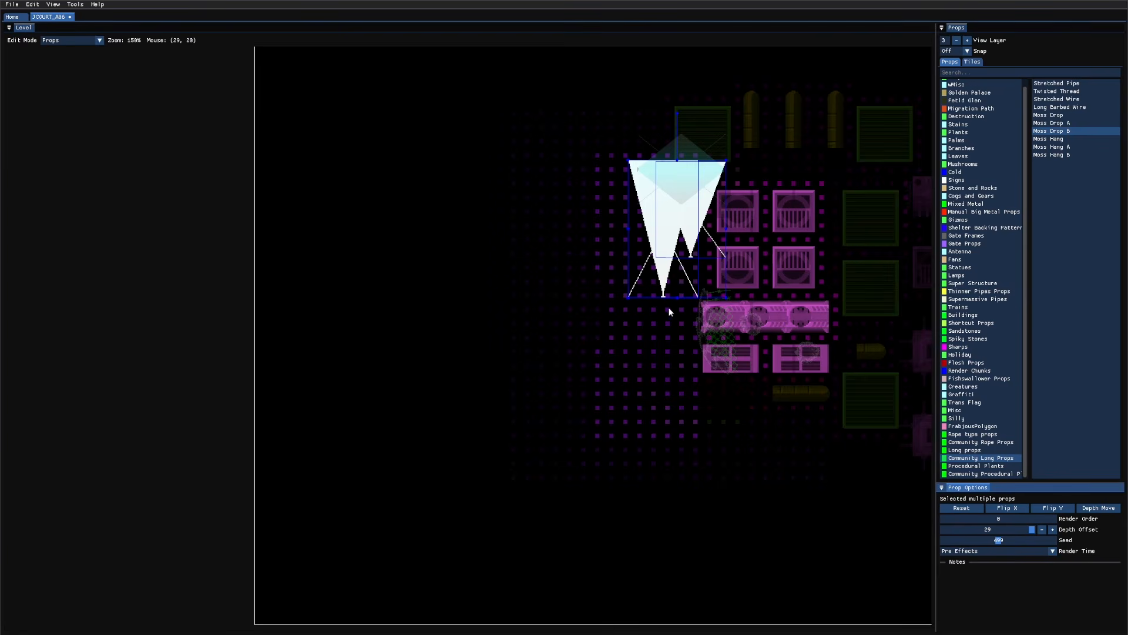
pyautogui.click(670, 312)
pyautogui.click(666, 300)
pyautogui.press('Tab')
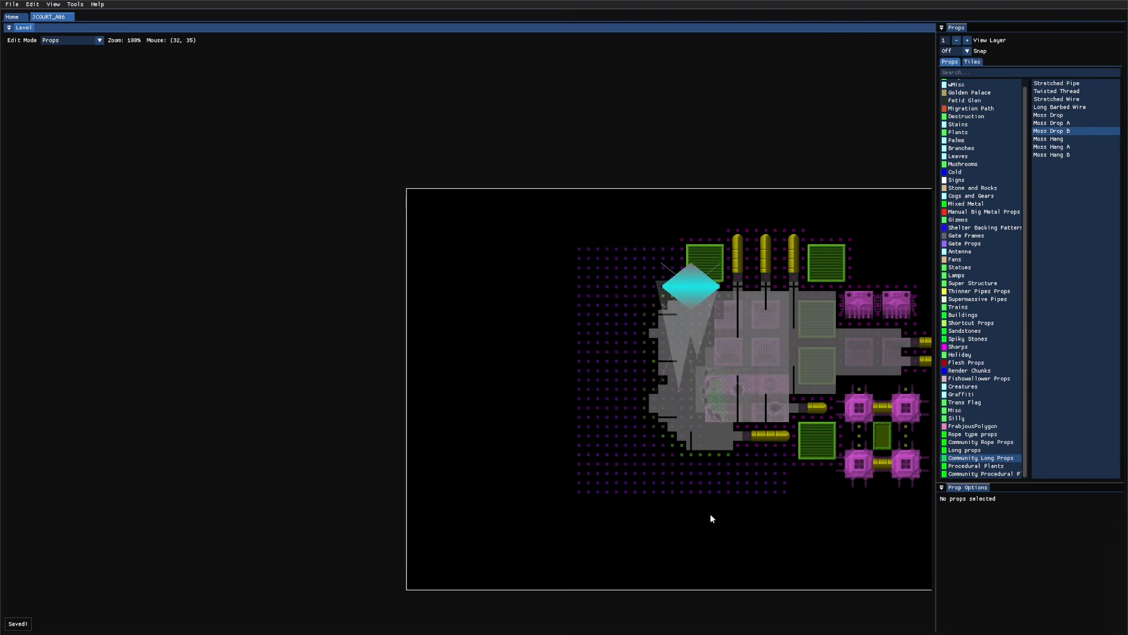
pyautogui.hotkey('ctrl', 's')
pyautogui.click(663, 196)
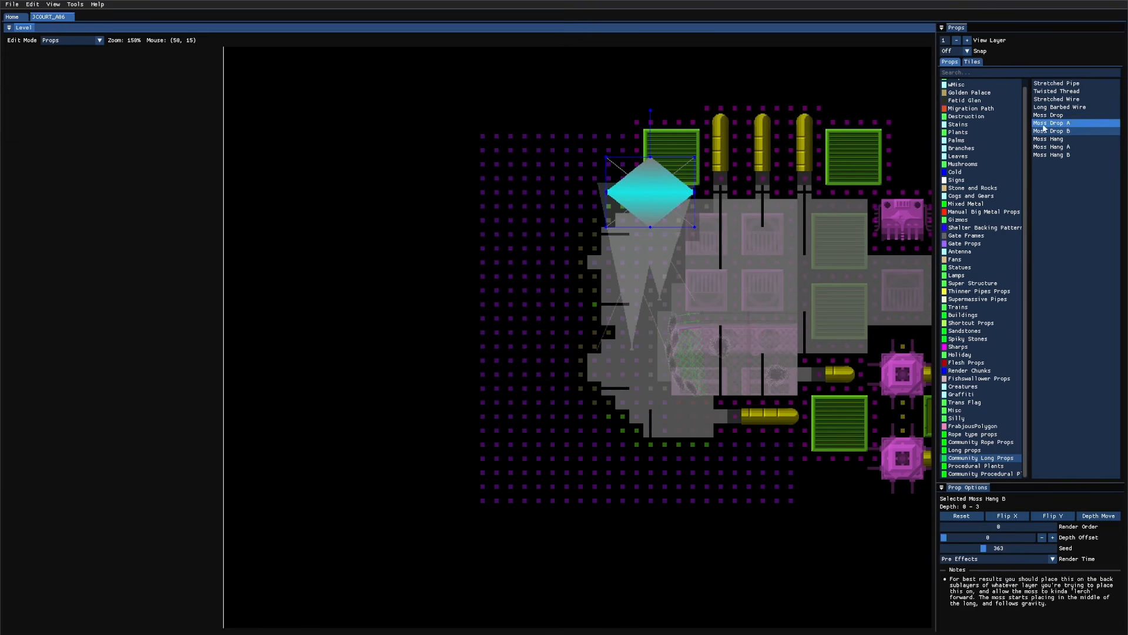
# Step: Place a Procedural Plants Fez Tree in the room's centre, move it, then delete it
pyautogui.click(964, 468)
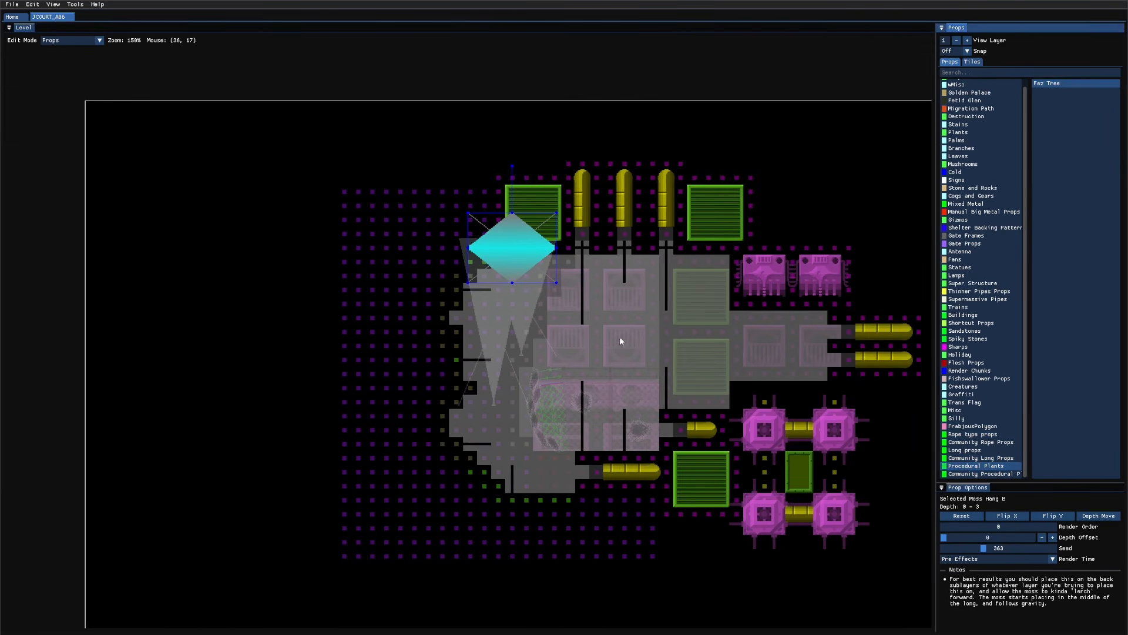
pyautogui.click(646, 344)
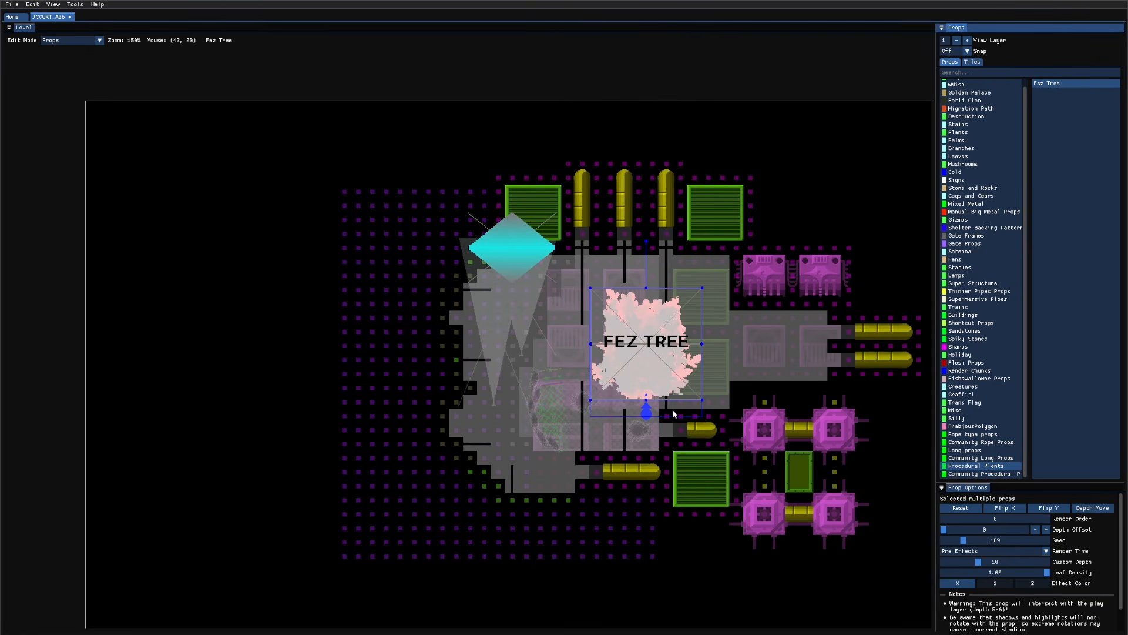
pyautogui.moveTo(644, 417); pyautogui.dragTo(620, 379)
pyautogui.click(625, 388)
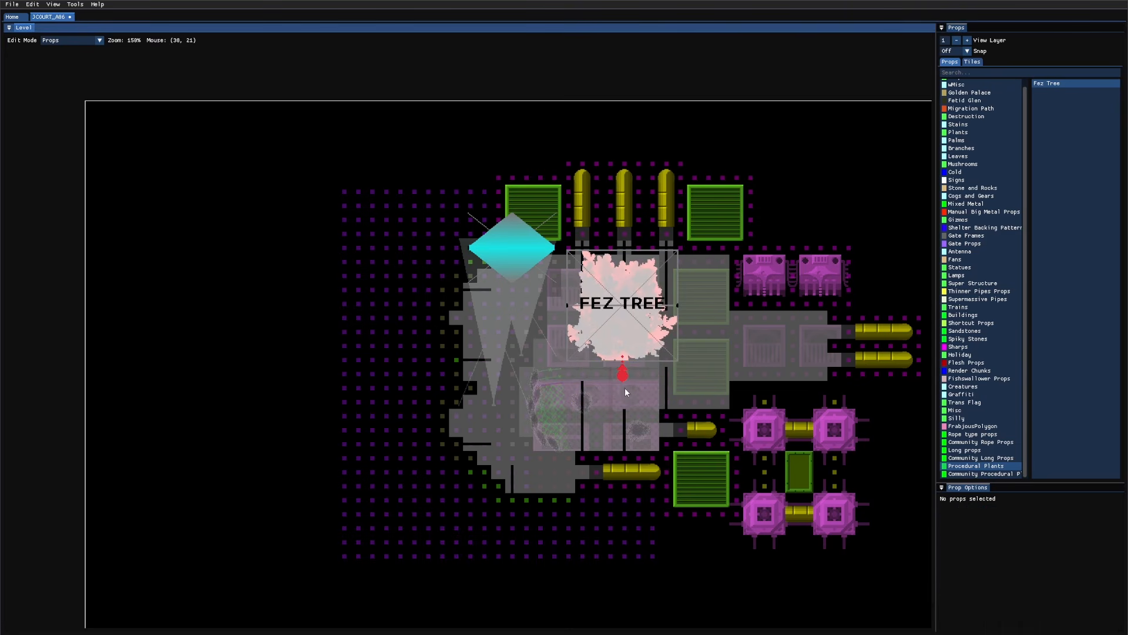
pyautogui.click(625, 313)
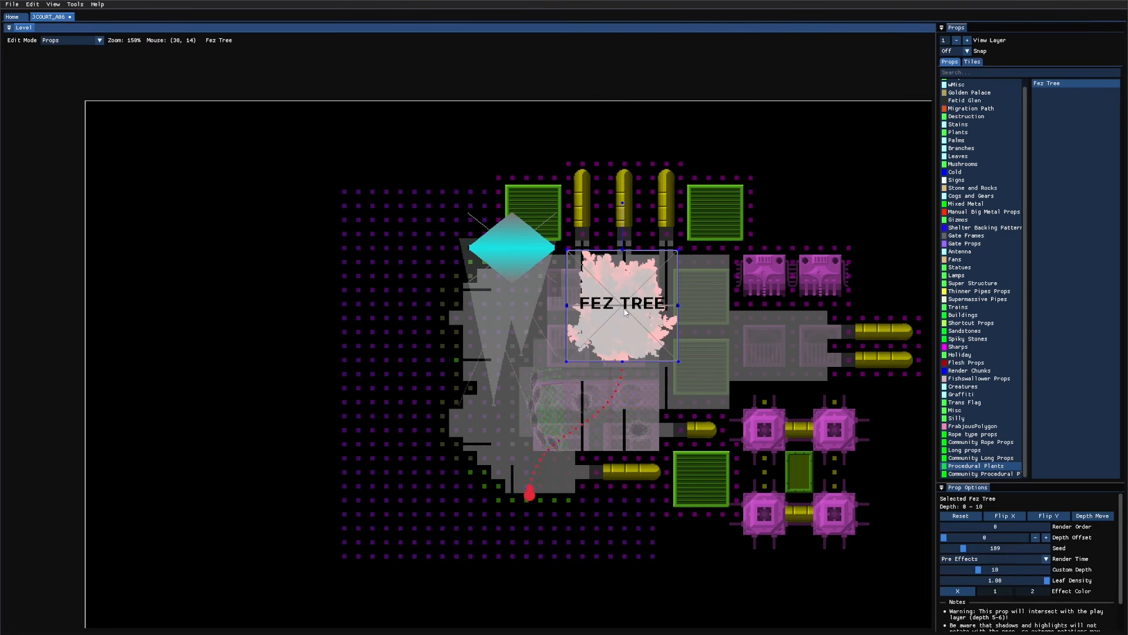
pyautogui.press('Delete')
pyautogui.scroll(-3, 670, 493)
pyautogui.scroll(6, 664, 461)
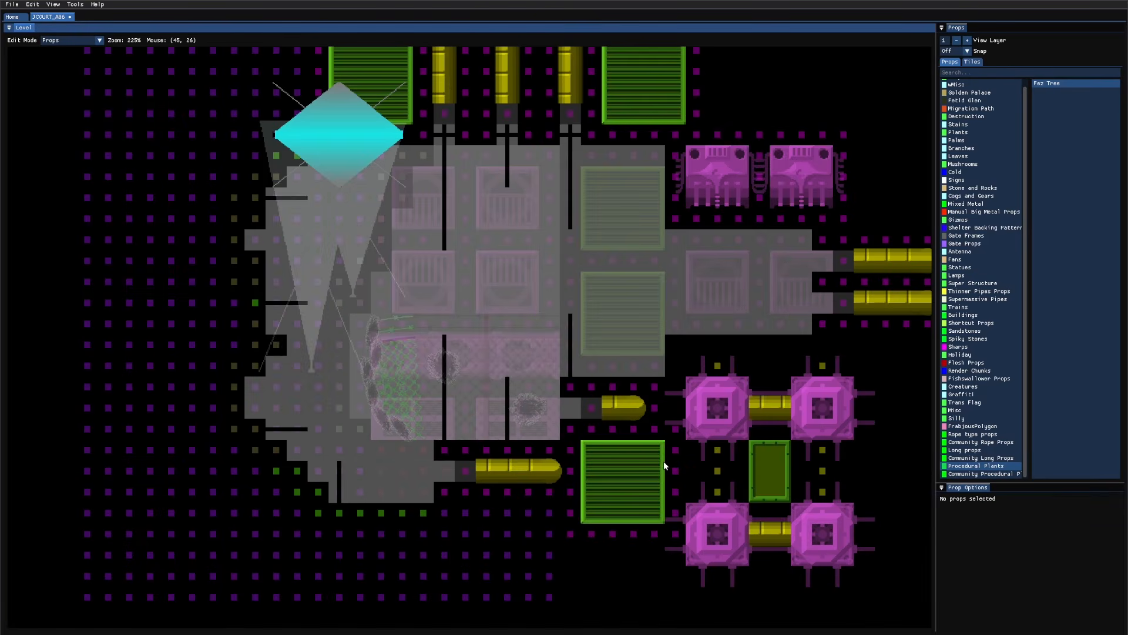
pyautogui.scroll(-5, 705, 379)
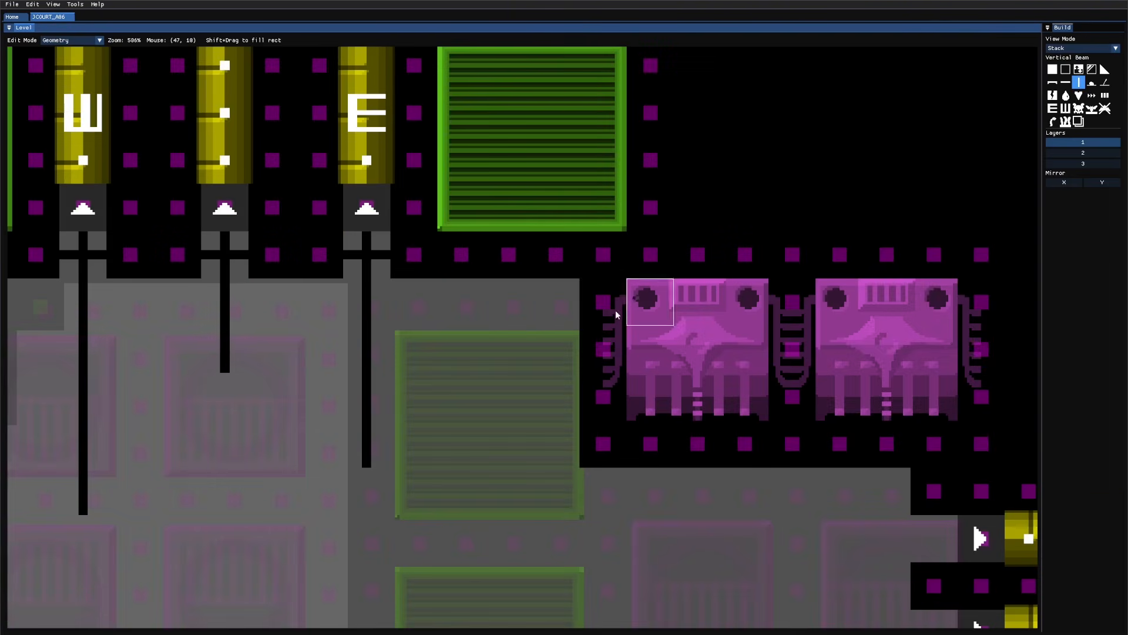
# Step: Switch to tile editing and browse the tile categories through to Ramps
pyautogui.press('3')
pyautogui.click(934, 70)
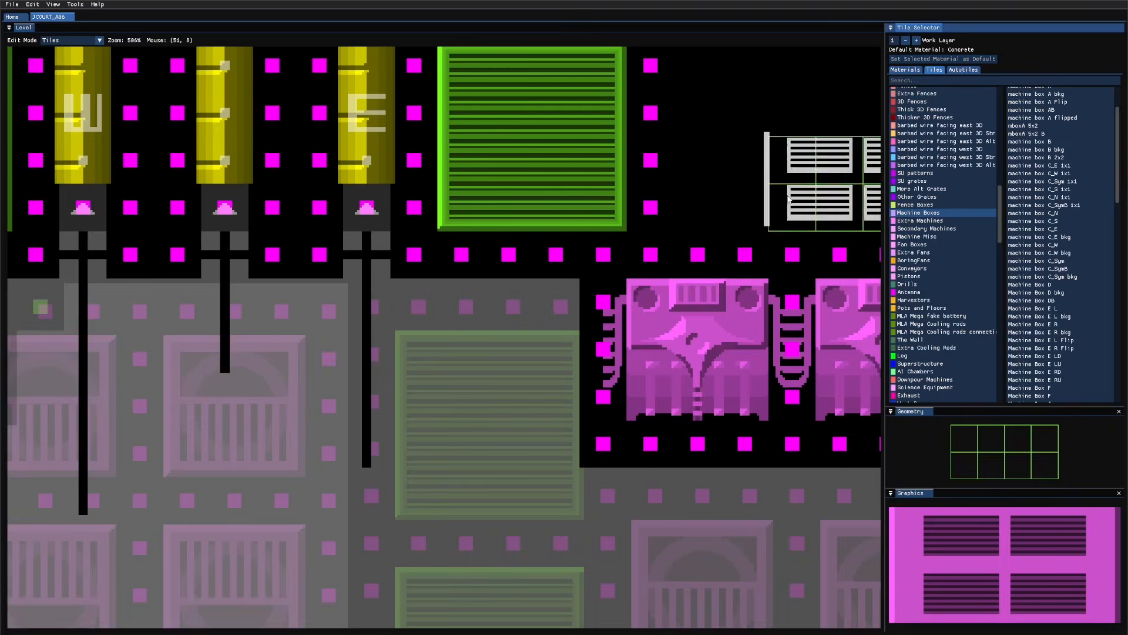
pyautogui.press('d')
pyautogui.press('d')
pyautogui.press('d')
pyautogui.press('d')
pyautogui.press('d')
pyautogui.press('d')
pyautogui.press('d')
pyautogui.press('d')
pyautogui.press('d')
pyautogui.press('d')
pyautogui.press('d')
pyautogui.press('d')
pyautogui.press('d')
pyautogui.press('d')
pyautogui.press('d')
pyautogui.press('d')
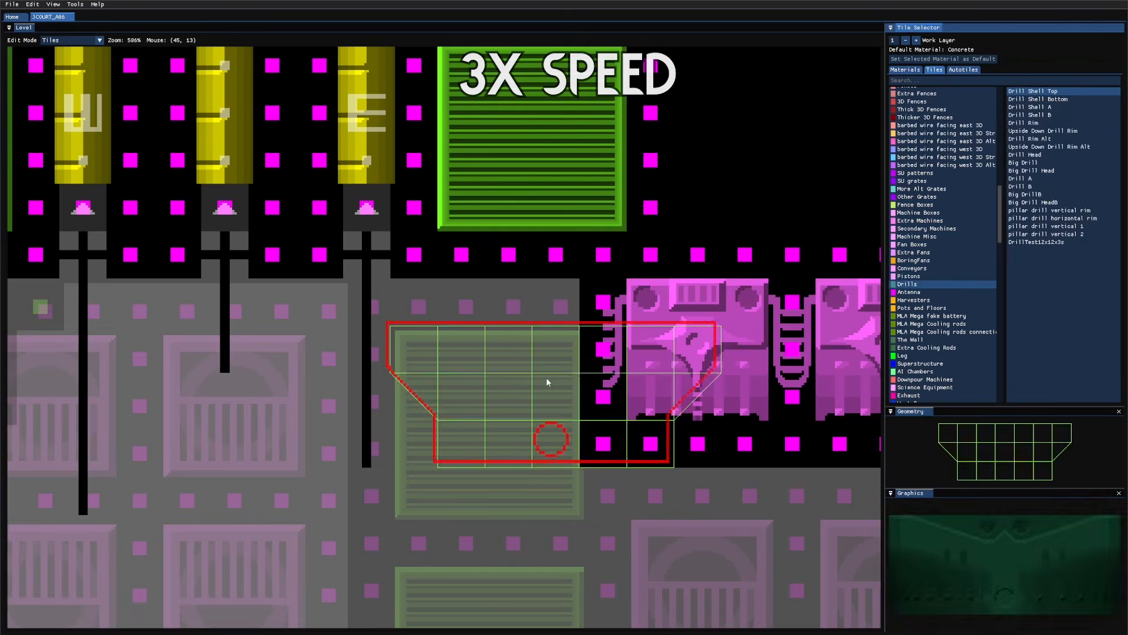
pyautogui.scroll(6, 932, 249)
pyautogui.click(917, 249)
pyautogui.press('a')
pyautogui.press('a')
pyautogui.press('a')
pyautogui.press('a')
pyautogui.press('a')
pyautogui.press('a')
pyautogui.press('a')
pyautogui.press('a')
pyautogui.press('a')
pyautogui.press('a')
pyautogui.press('a')
pyautogui.press('a')
pyautogui.press('a')
pyautogui.press('a')
pyautogui.press('a')
pyautogui.press('a')
pyautogui.press('a')
pyautogui.press('a')
pyautogui.press('a')
pyautogui.press('a')
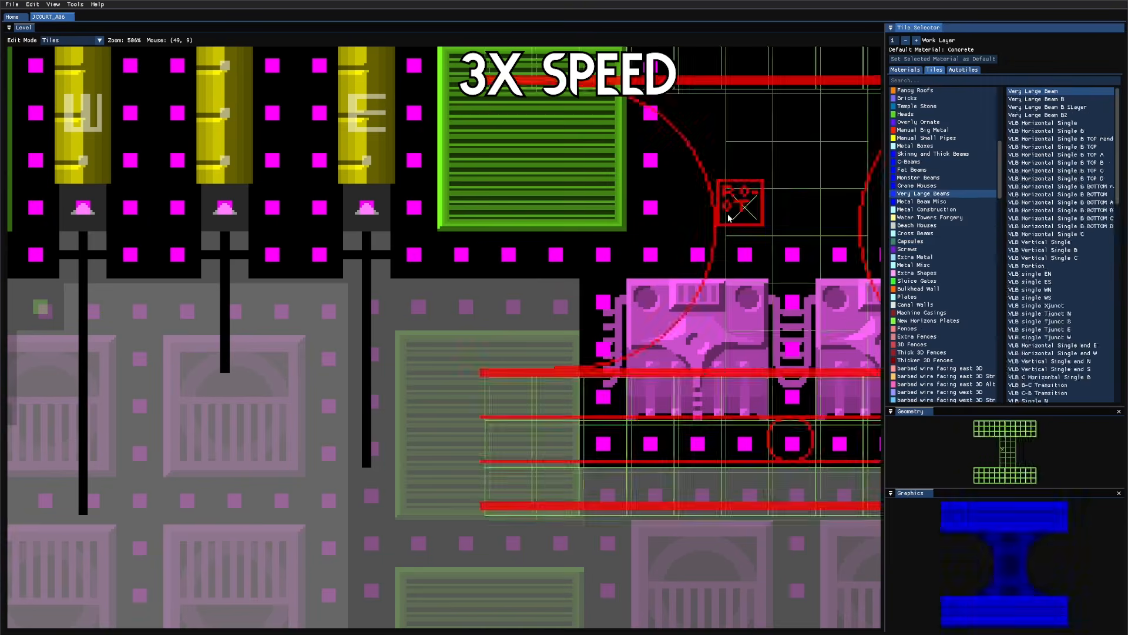
pyautogui.scroll(3, 923, 161)
pyautogui.press('a')
pyautogui.press('a')
pyautogui.press('a')
pyautogui.press('a')
pyautogui.press('a')
pyautogui.press('a')
pyautogui.press('a')
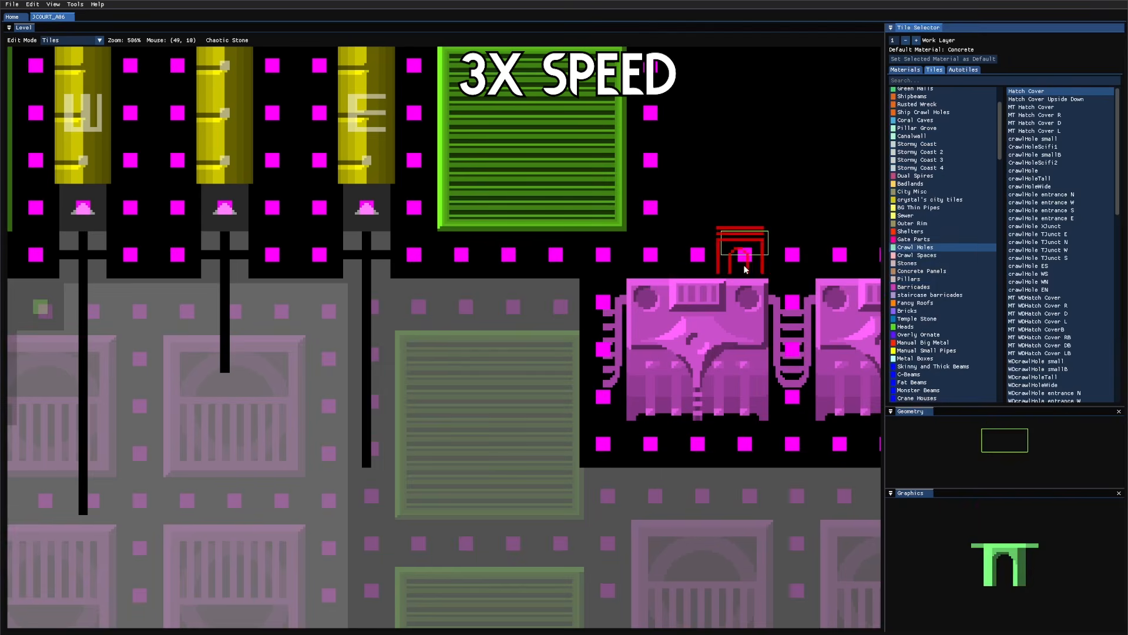
pyautogui.press('a')
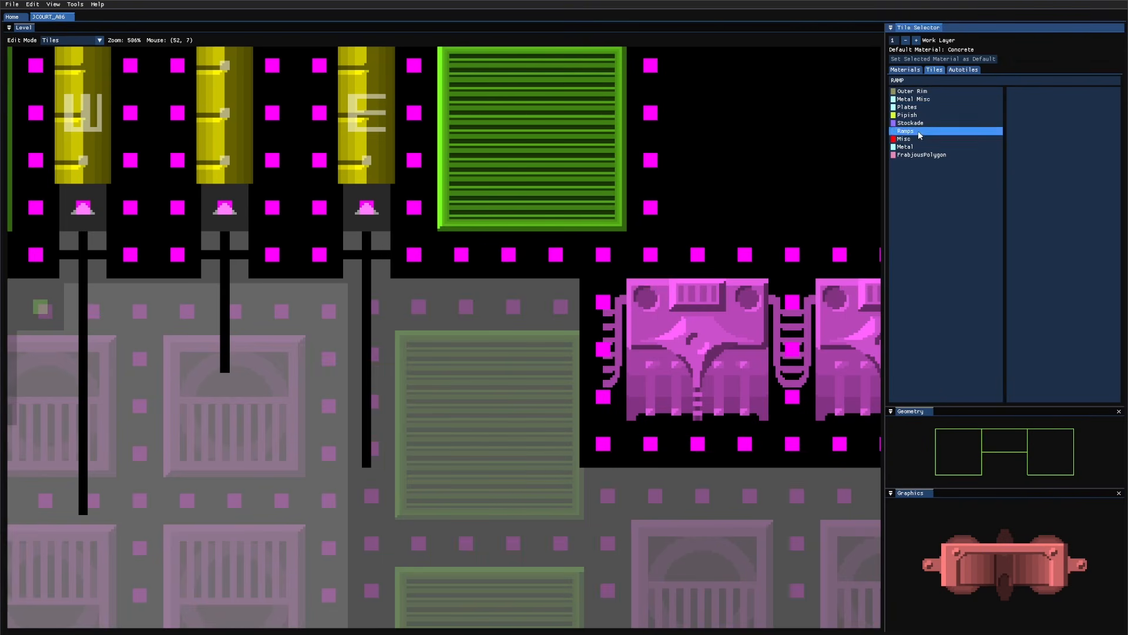
pyautogui.click(919, 132)
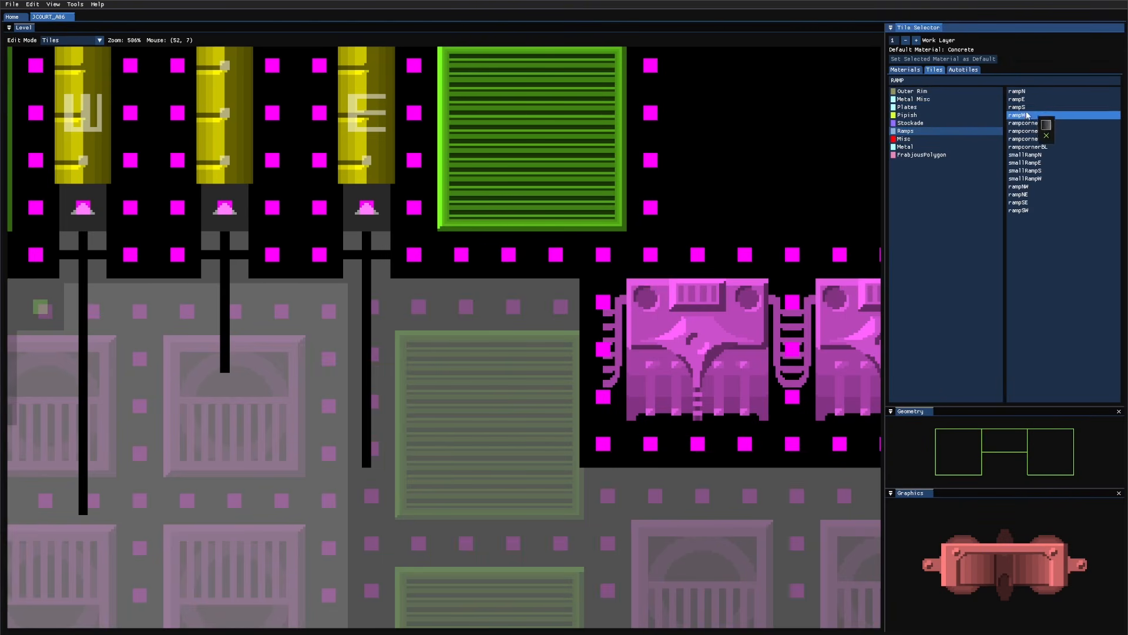
# Step: Choose the rampSW tile and place it in the wall corner beside the green grate
pyautogui.click(1031, 132)
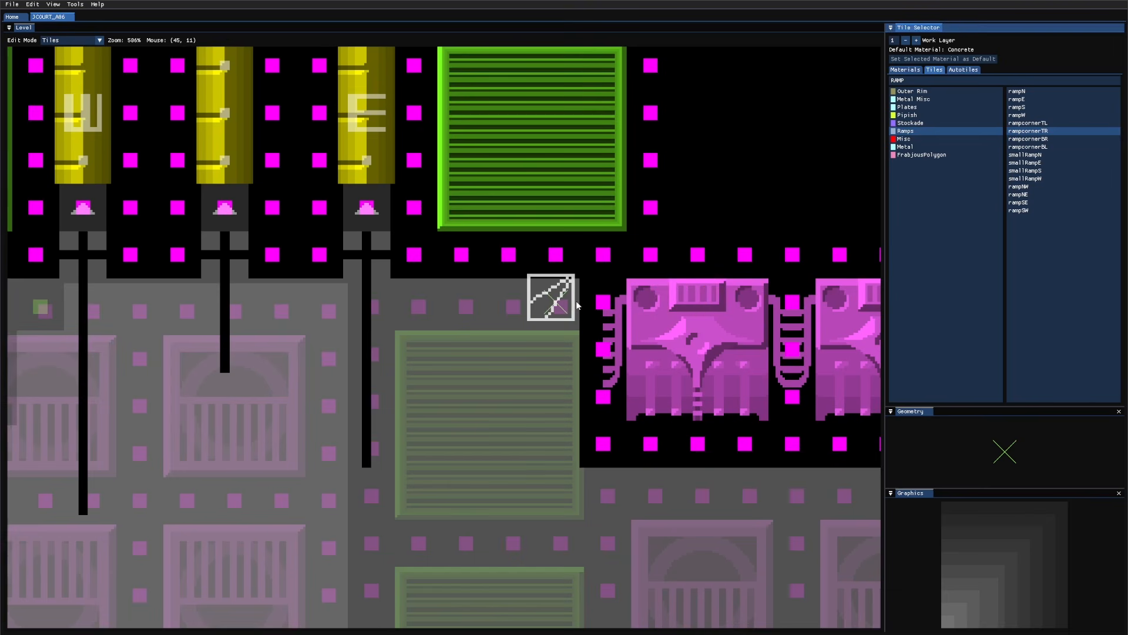
pyautogui.press('s')
pyautogui.click(1018, 210)
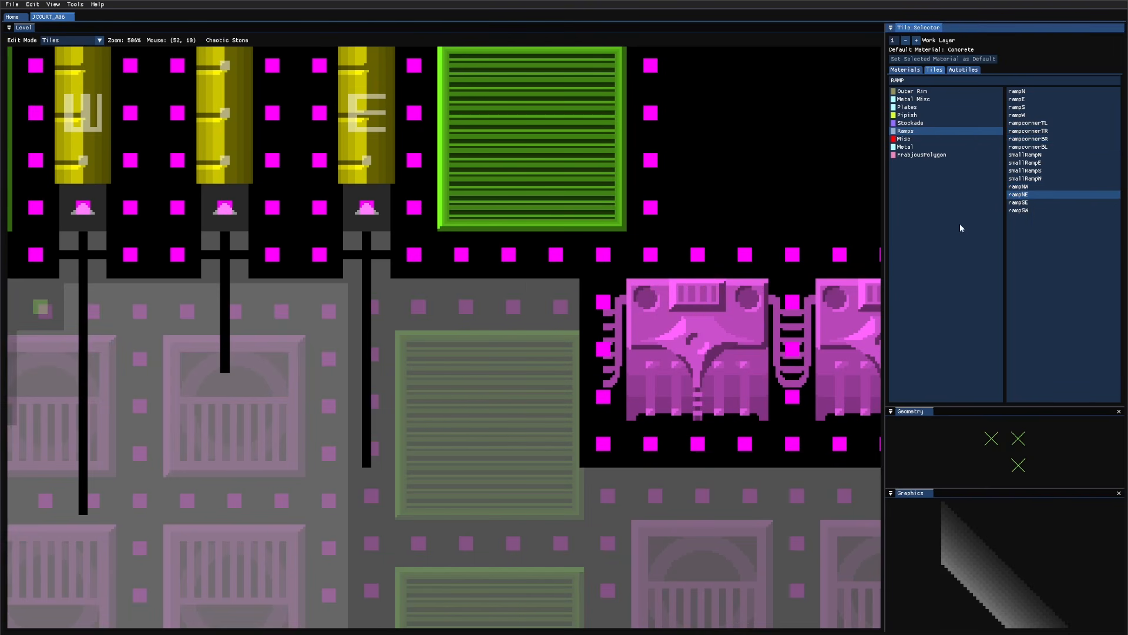
pyautogui.click(529, 323)
pyautogui.scroll(1, 506, 389)
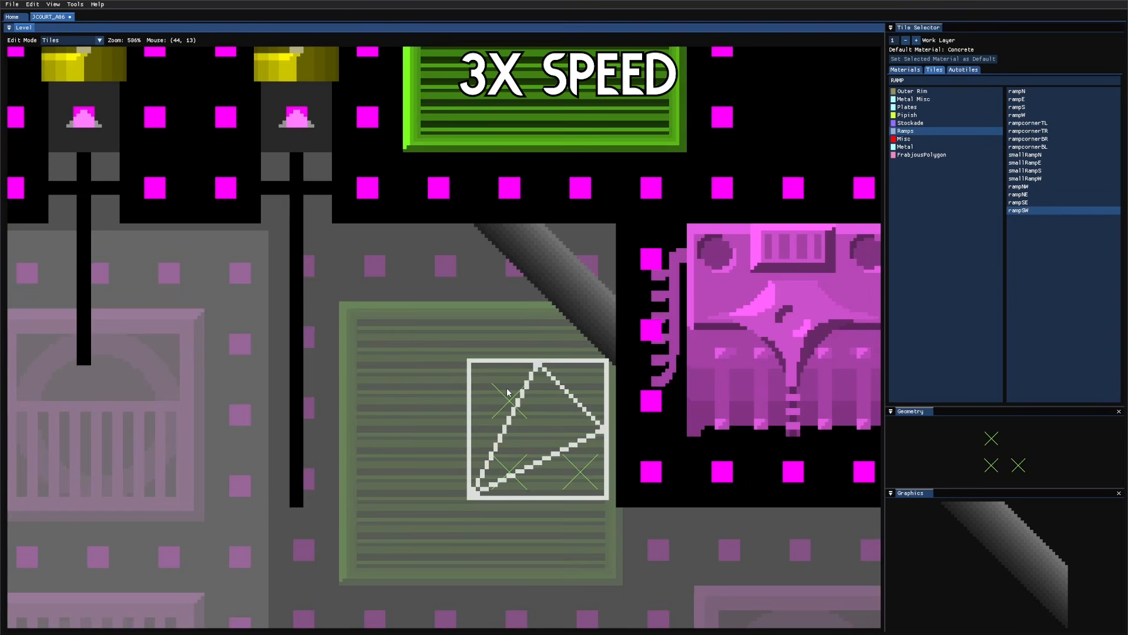
pyautogui.click(490, 266)
pyautogui.scroll(-2, 583, 245)
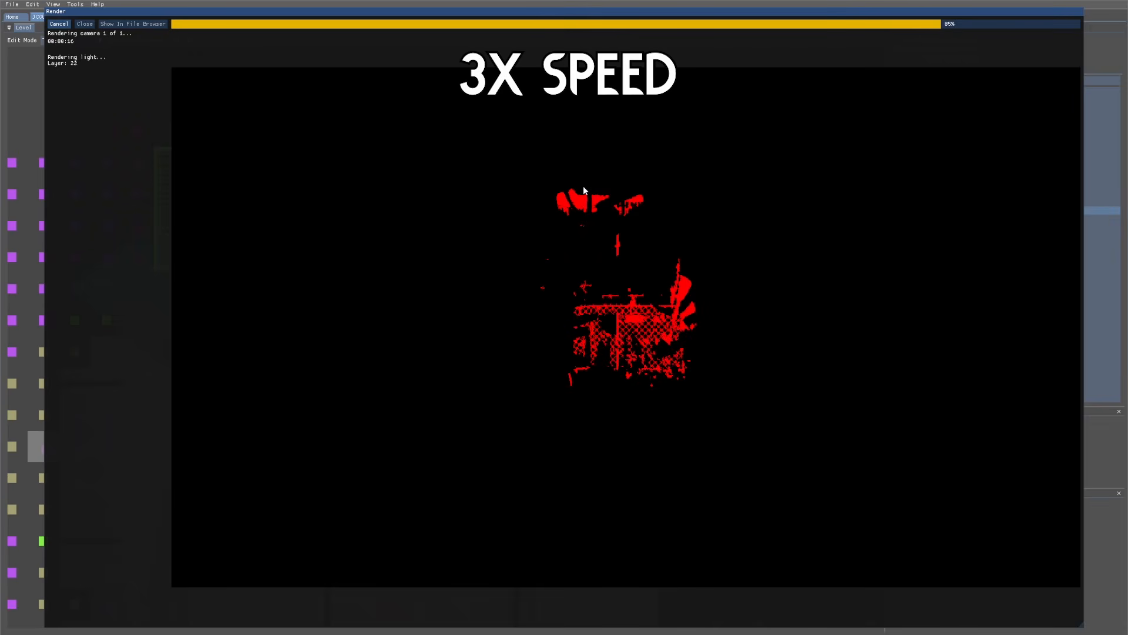
# Step: Close the render preview once the render reports done at 100%
pyautogui.click(85, 25)
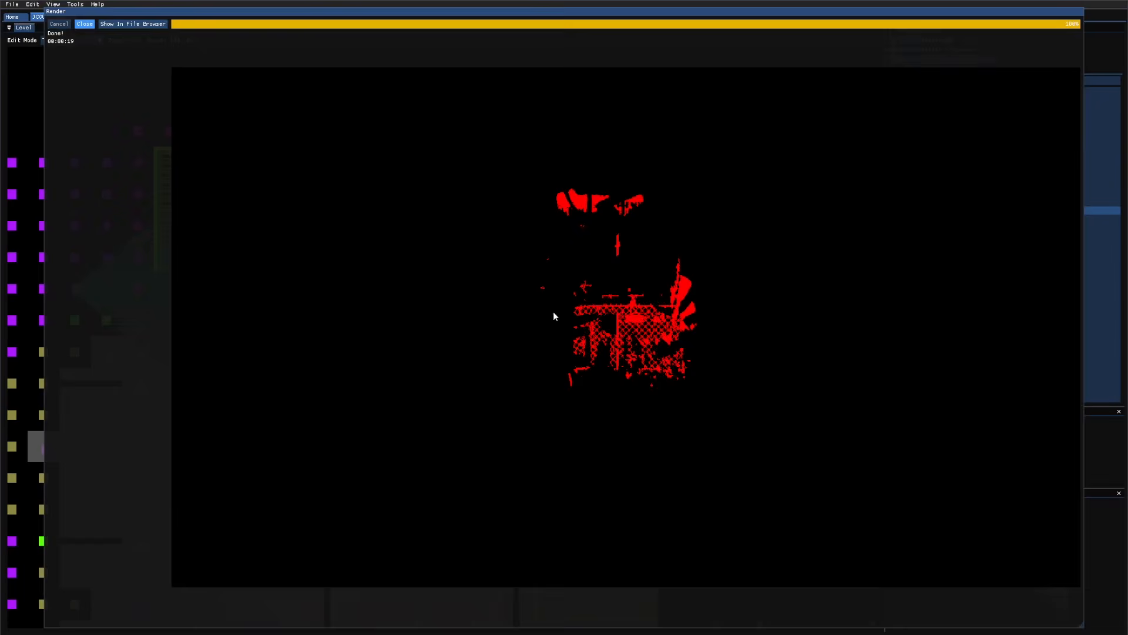
# Step: Pan the level and flip the metal slope tile from NE to SW and back in the tile list
pyautogui.moveTo(491, 418); pyautogui.dragTo(700, 191, button='middle')
pyautogui.press('Tab')
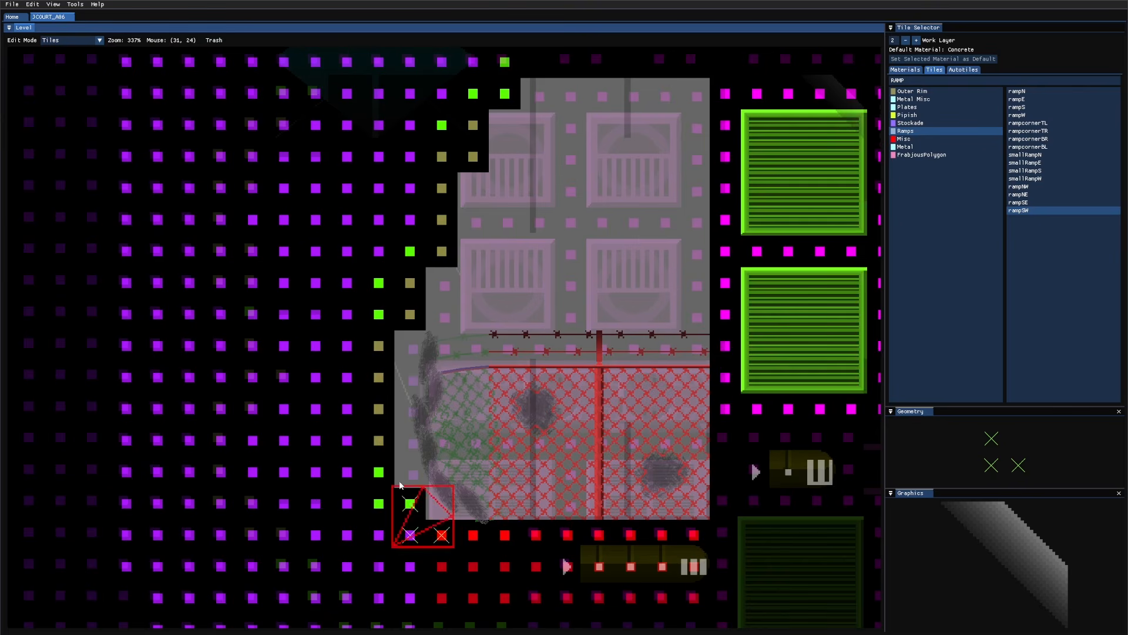
pyautogui.press('Tab')
pyautogui.press('Tab')
pyautogui.scroll(-2, 604, 501)
pyautogui.moveTo(660, 467); pyautogui.dragTo(519, 428, button='middle')
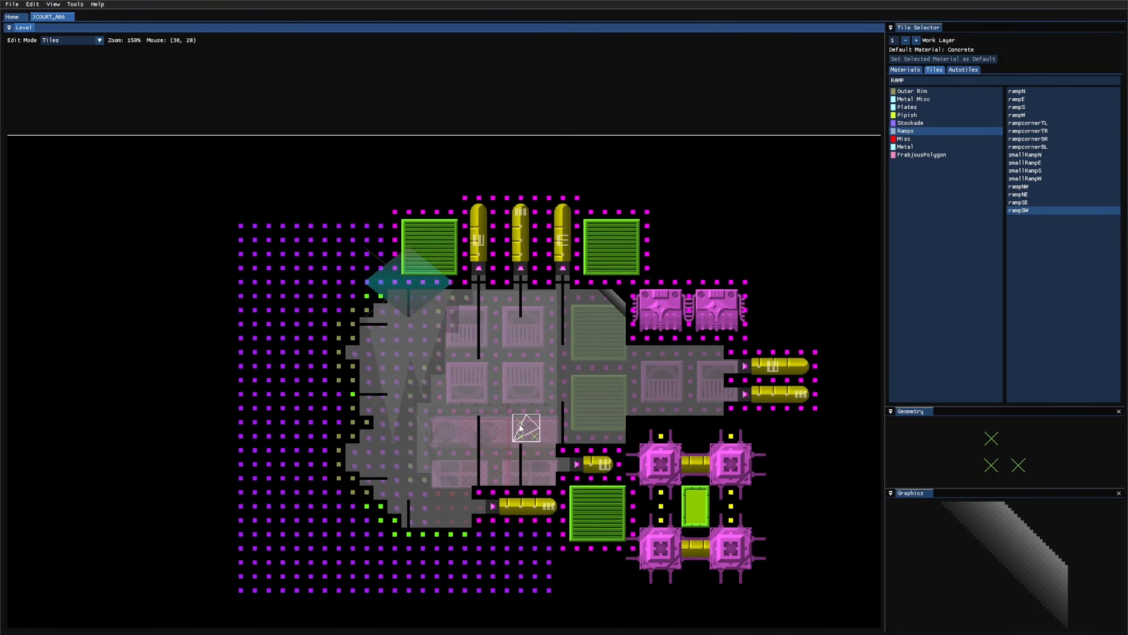
pyautogui.click(920, 110)
pyautogui.press('a')
pyautogui.press('a')
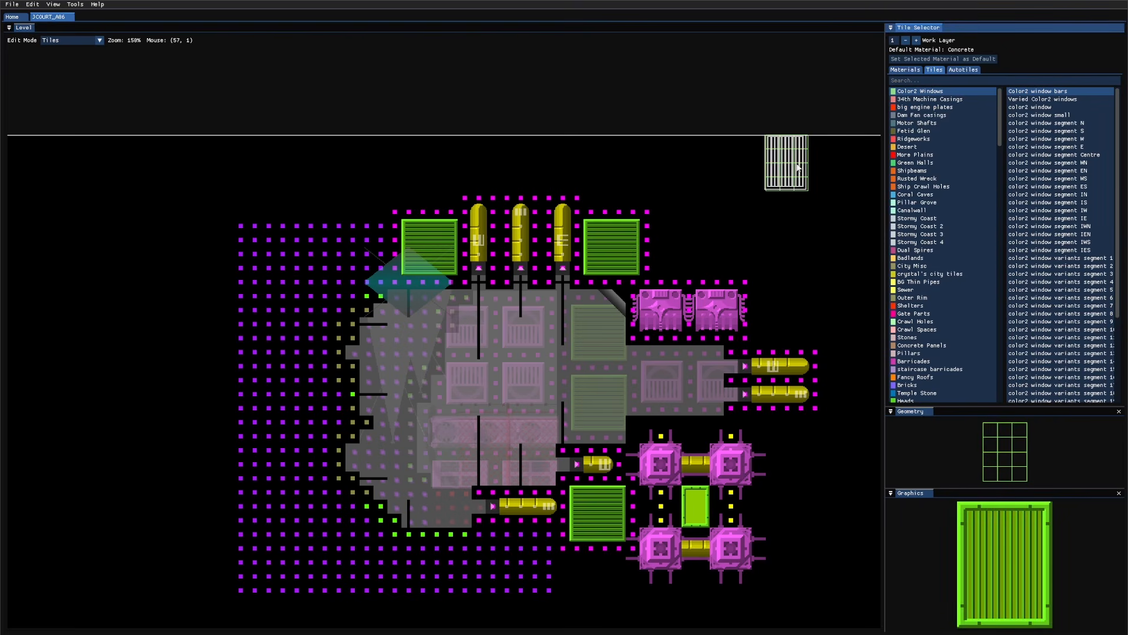
pyautogui.press('w')
pyautogui.press('a')
pyautogui.press('a')
pyautogui.scroll(-13, 924, 341)
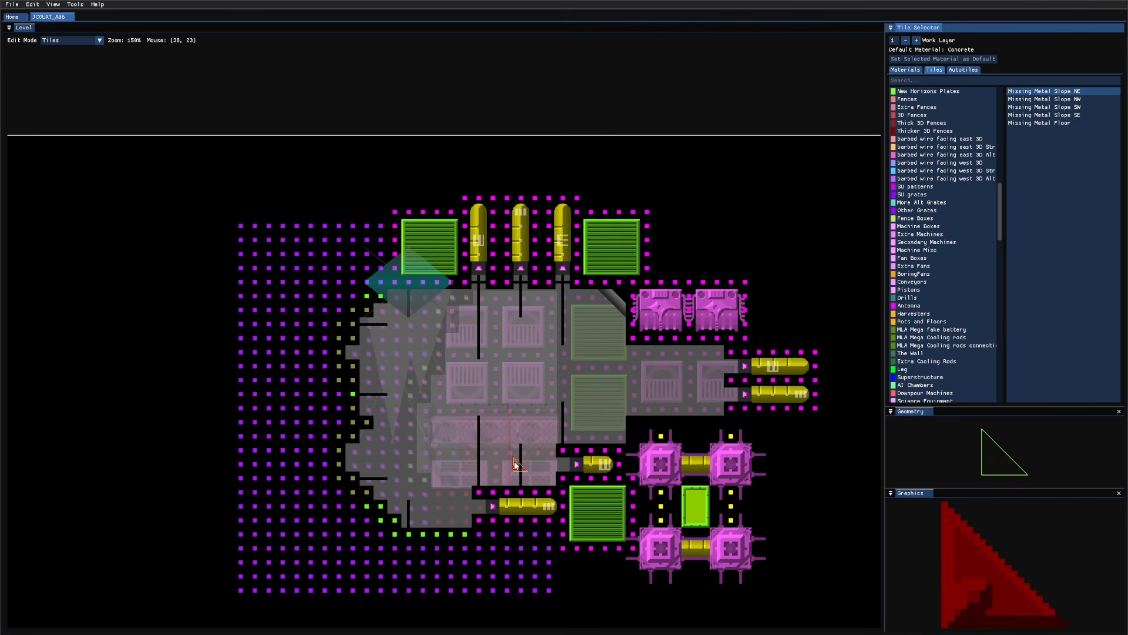
pyautogui.press('s')
pyautogui.press('s')
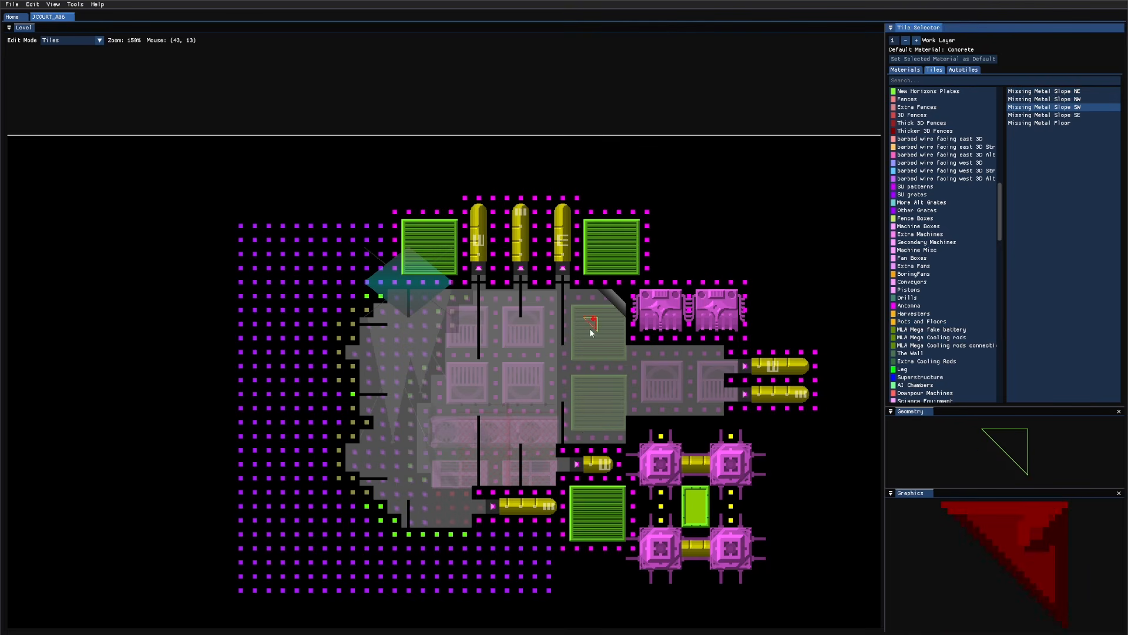
pyautogui.press('w')
pyautogui.press('w')
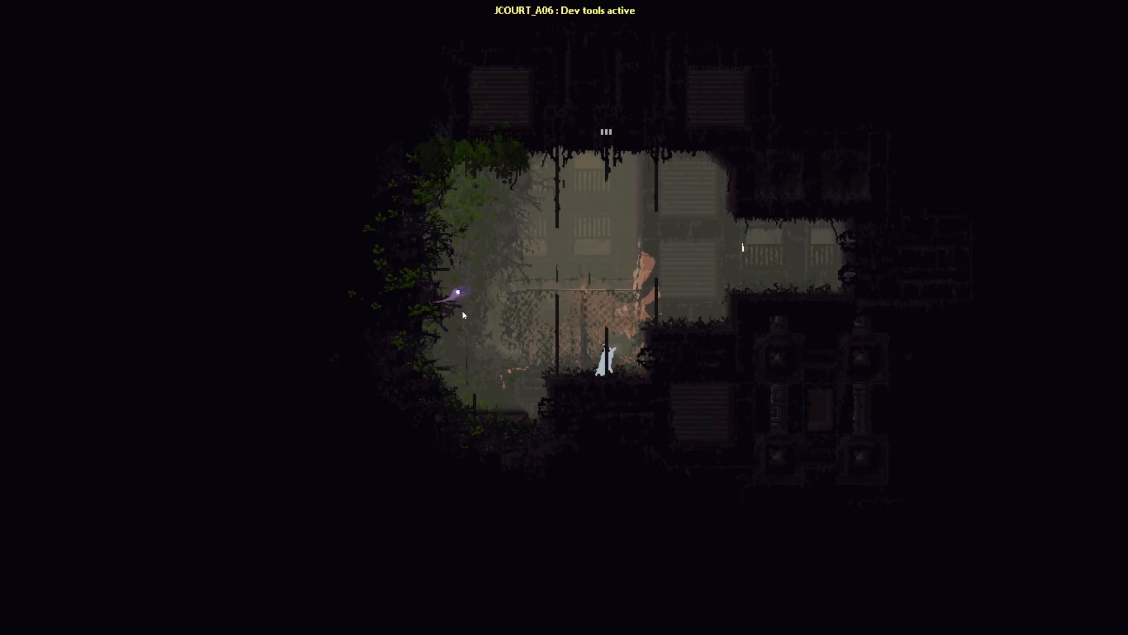
# Step: Launch the room in-game and add fade palette 8 with screen 0 at 15%
pyautogui.press('h')
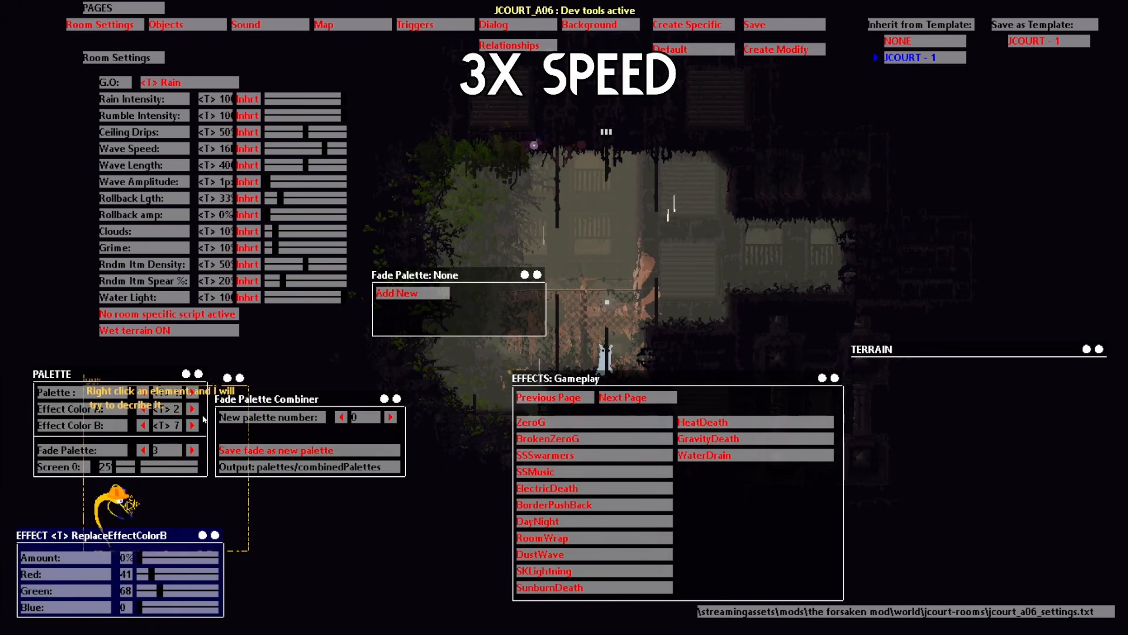
pyautogui.click(397, 293)
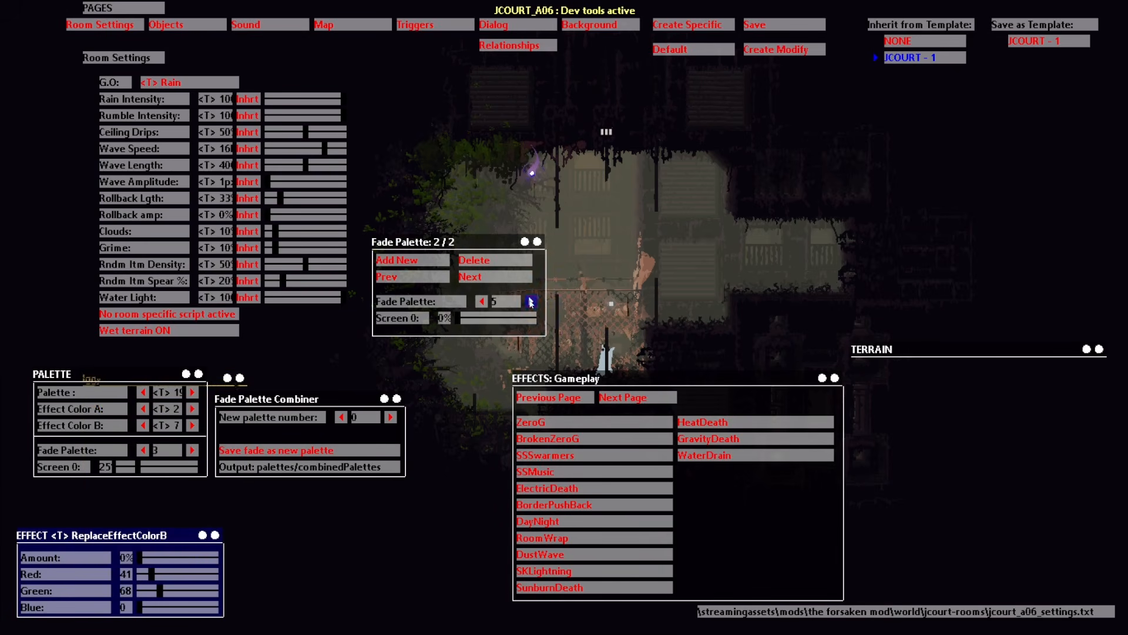
pyautogui.click(531, 301)
pyautogui.click(531, 302)
pyautogui.click(531, 302)
pyautogui.click(468, 317)
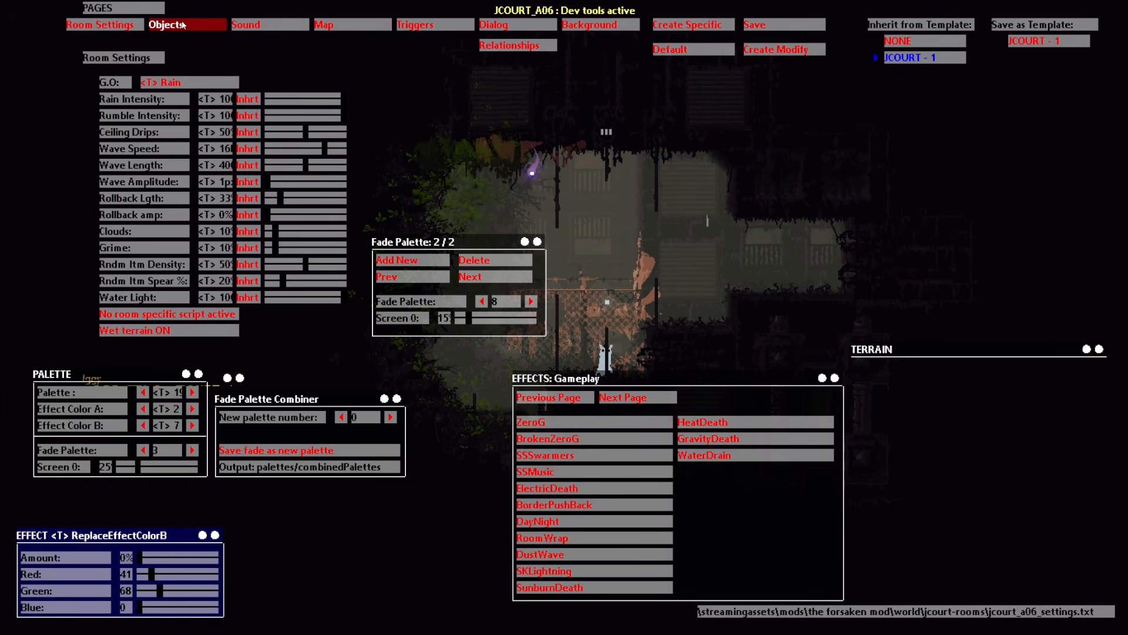
pyautogui.click(183, 25)
# Step: Add a flat LightSource from Decoration objects and move it to the room centre
pyautogui.click(588, 364)
pyautogui.click(588, 364)
pyautogui.click(486, 389)
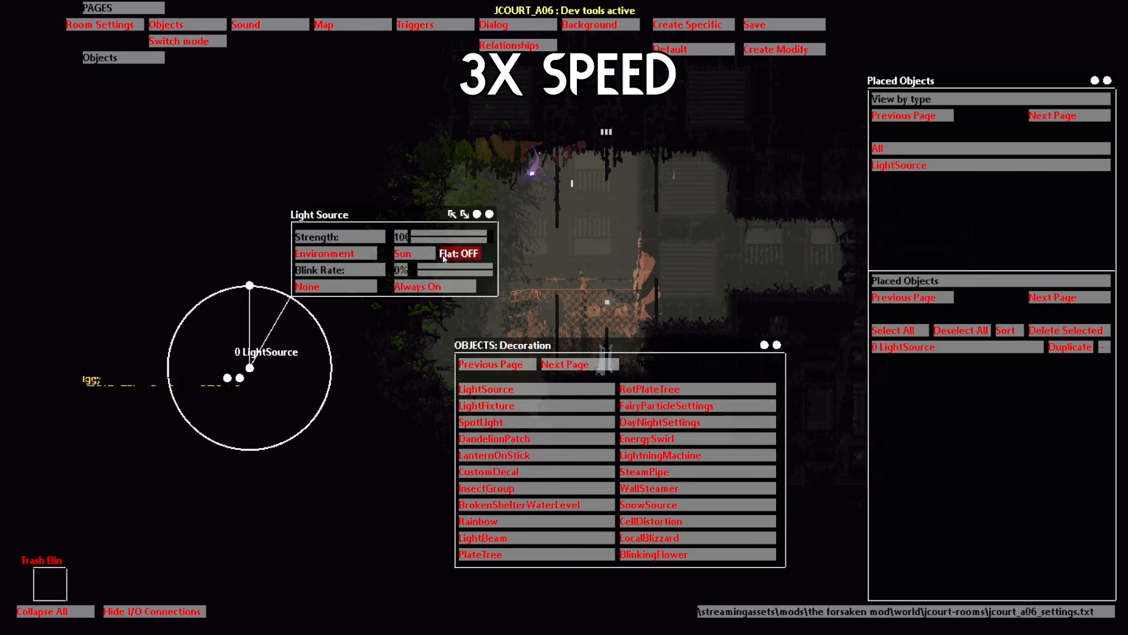
pyautogui.click(458, 253)
pyautogui.moveTo(249, 367); pyautogui.dragTo(595, 294)
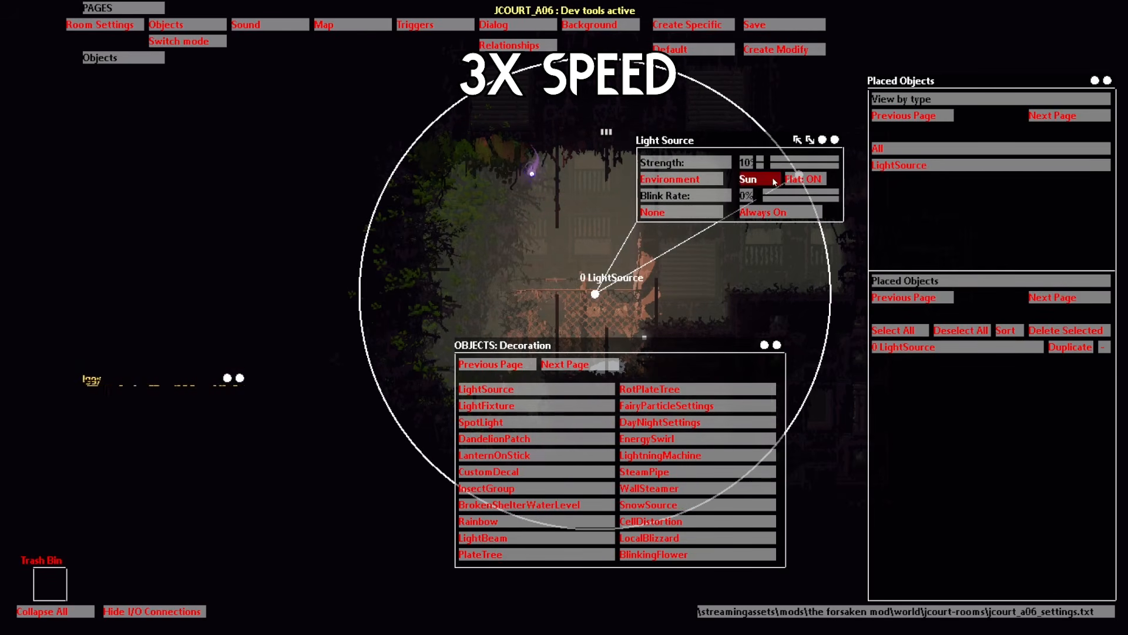
# Step: Preview the room without dev tools, then add a CustomDecal from the Decoration objects
pyautogui.press('o')
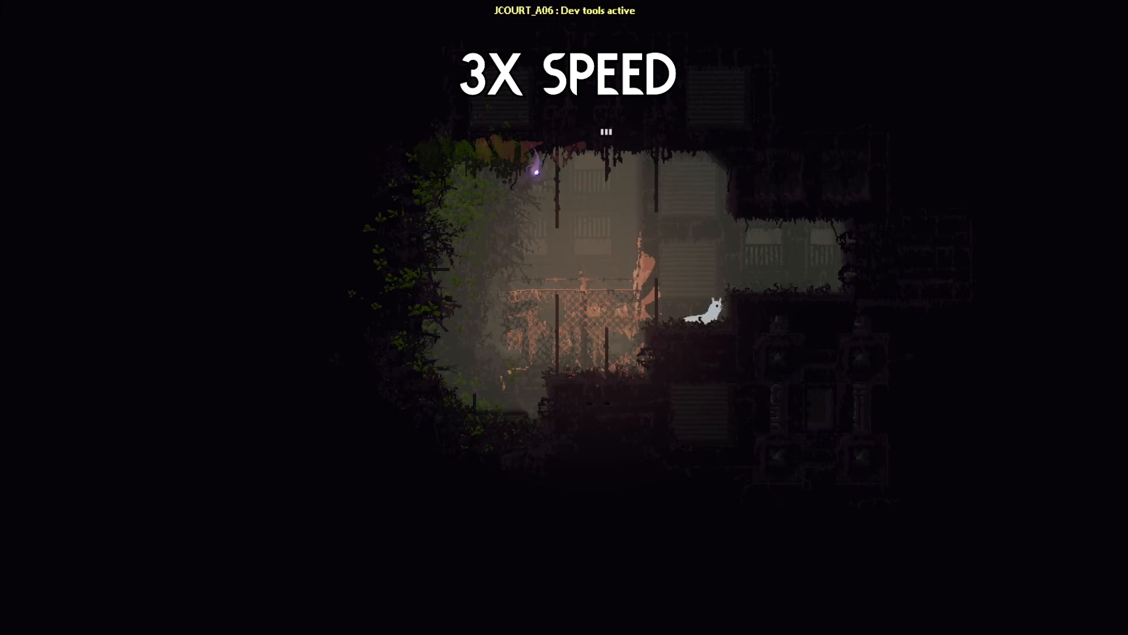
pyautogui.press('Right')
pyautogui.press('h')
pyautogui.click(187, 24)
pyautogui.click(582, 365)
pyautogui.click(579, 366)
pyautogui.click(577, 366)
pyautogui.click(576, 366)
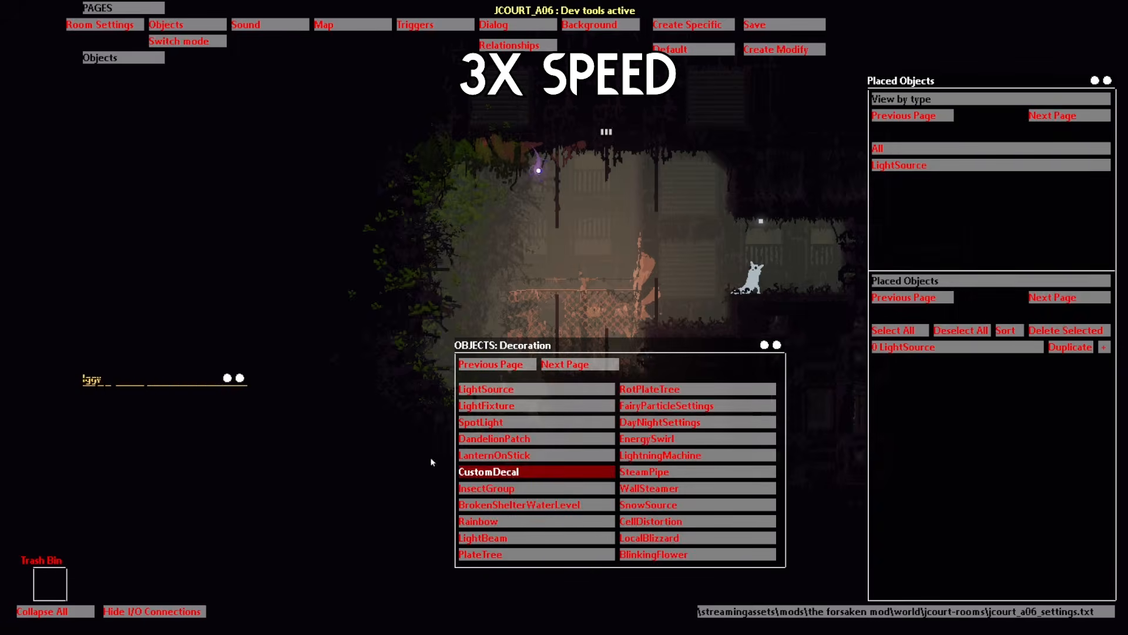
pyautogui.click(509, 471)
# Step: Set the decal to greybubbly, tweak erosion and transparency, and stretch it across the room
pyautogui.click(352, 421)
pyautogui.click(265, 271)
pyautogui.write('grey')
pyautogui.click(232, 348)
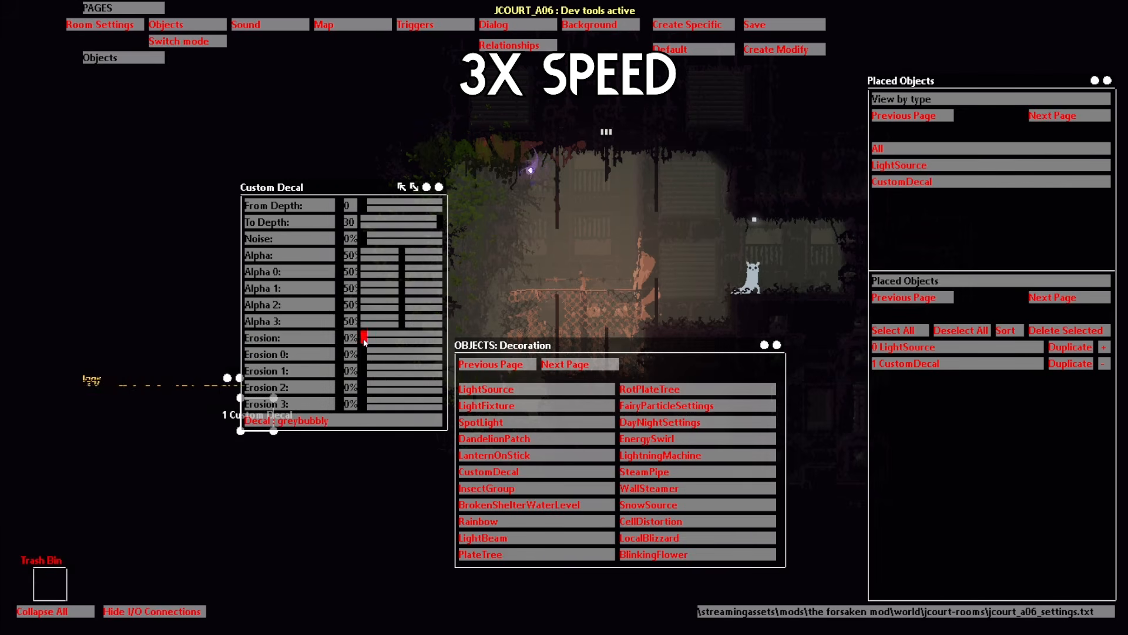
pyautogui.moveTo(364, 339); pyautogui.dragTo(385, 339)
pyautogui.moveTo(402, 255); pyautogui.dragTo(373, 255)
pyautogui.click(439, 187)
pyautogui.click(777, 345)
pyautogui.moveTo(240, 398); pyautogui.dragTo(354, 28)
pyautogui.moveTo(380, 451); pyautogui.dragTo(965, 1)
pyautogui.moveTo(380, 484); pyautogui.dragTo(1000, 540)
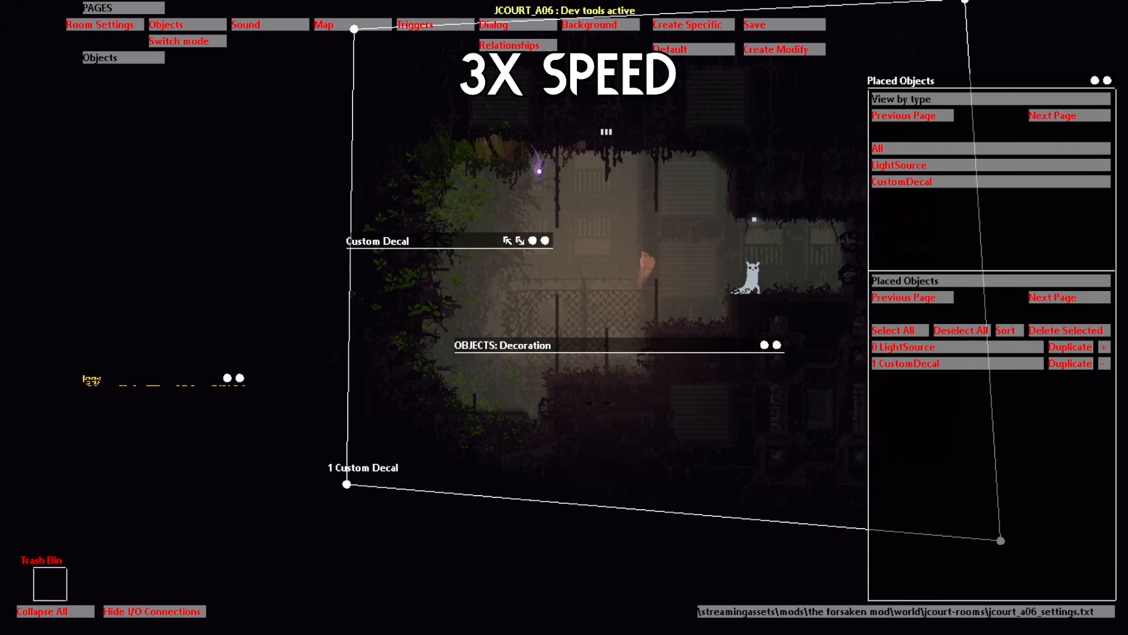
# Step: Duplicate the decal, switch the copy to hugeorange, and shift it right
pyautogui.click(1071, 364)
pyautogui.click(258, 458)
pyautogui.click(255, 270)
pyautogui.write('huge')
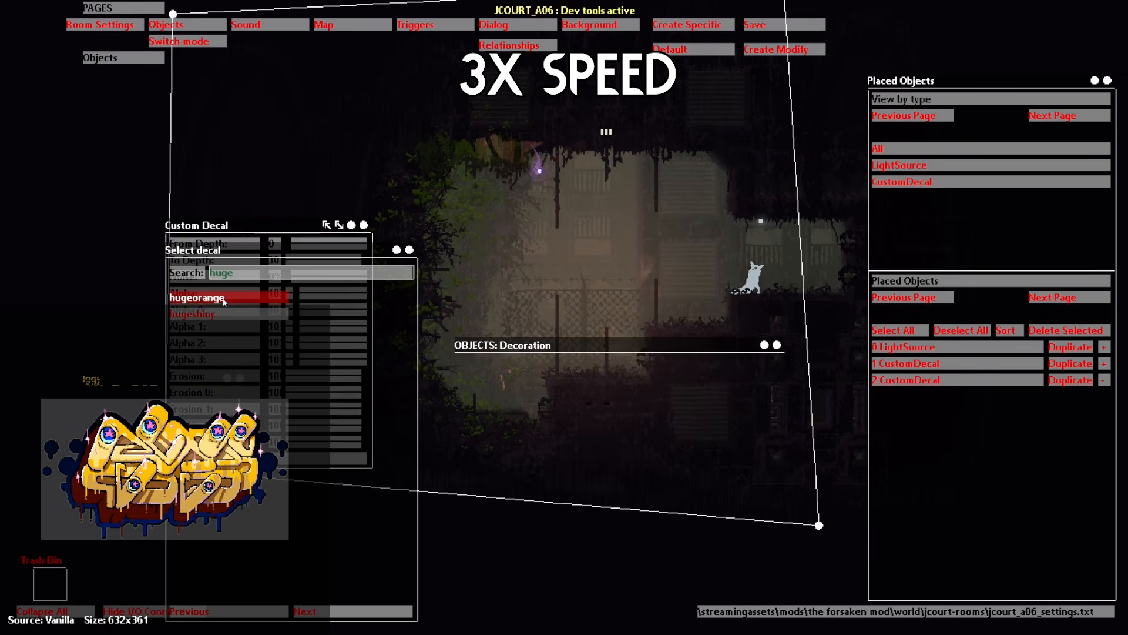
pyautogui.click(223, 301)
pyautogui.moveTo(165, 468); pyautogui.dragTo(290, 495)
pyautogui.click(1106, 381)
# Step: Duplicate the decal again, switch it to greenwhite, and shift it right
pyautogui.click(1071, 380)
pyautogui.click(259, 458)
pyautogui.click(237, 275)
pyautogui.write('gre')
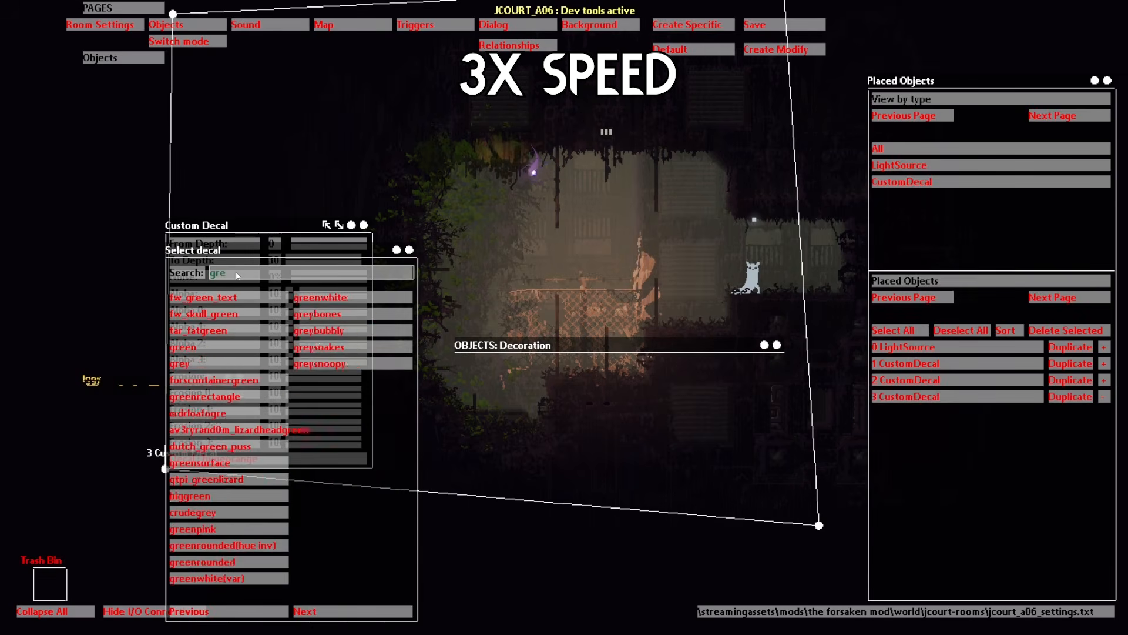
pyautogui.click(353, 298)
pyautogui.moveTo(164, 468); pyautogui.dragTo(308, 483)
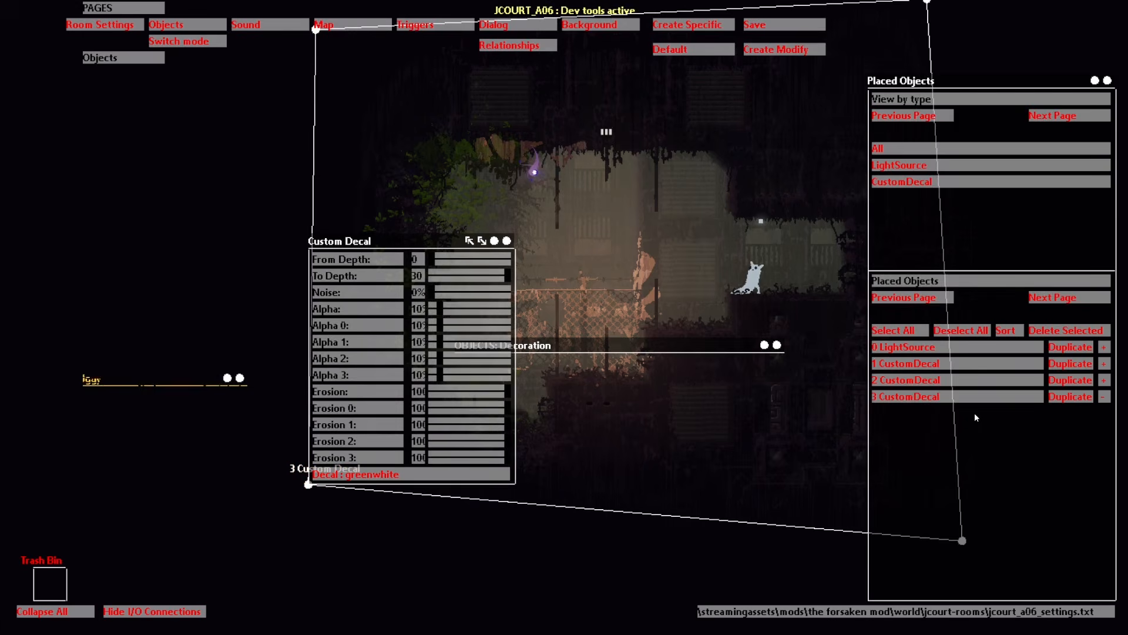
pyautogui.click(1105, 398)
# Step: Playtest by leaping the slugcat left into the lower pit, then open JCOURT_A06's Sound page
pyautogui.press('o')
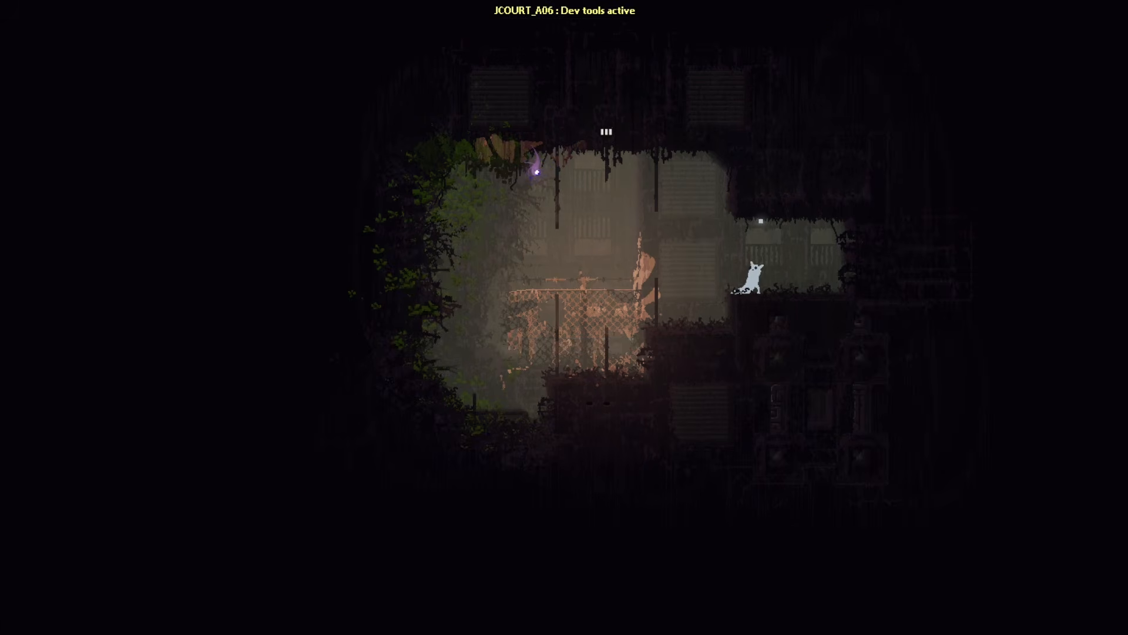
pyautogui.press('Left')
pyautogui.press('z')
pyautogui.press('o')
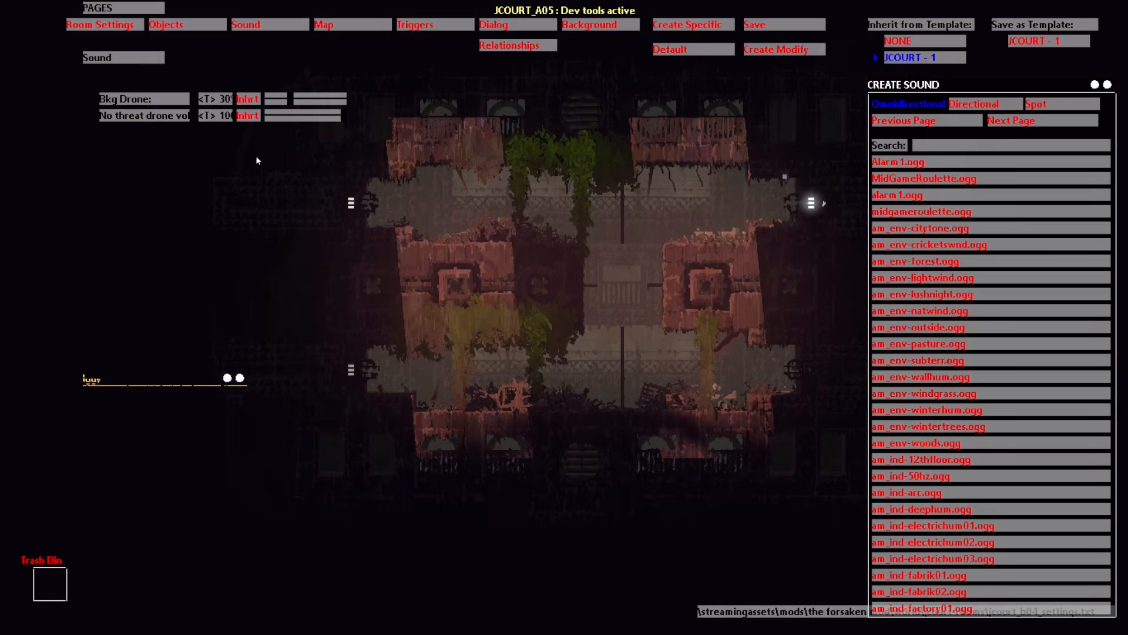
pyautogui.press('h')
pyautogui.press('h')
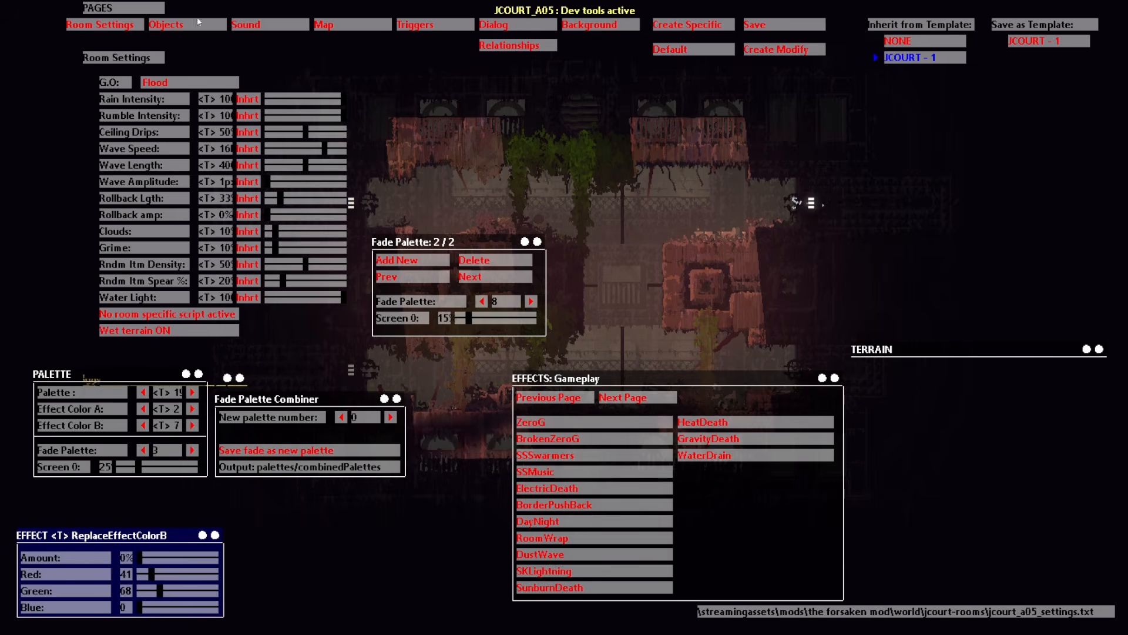
pyautogui.click(255, 25)
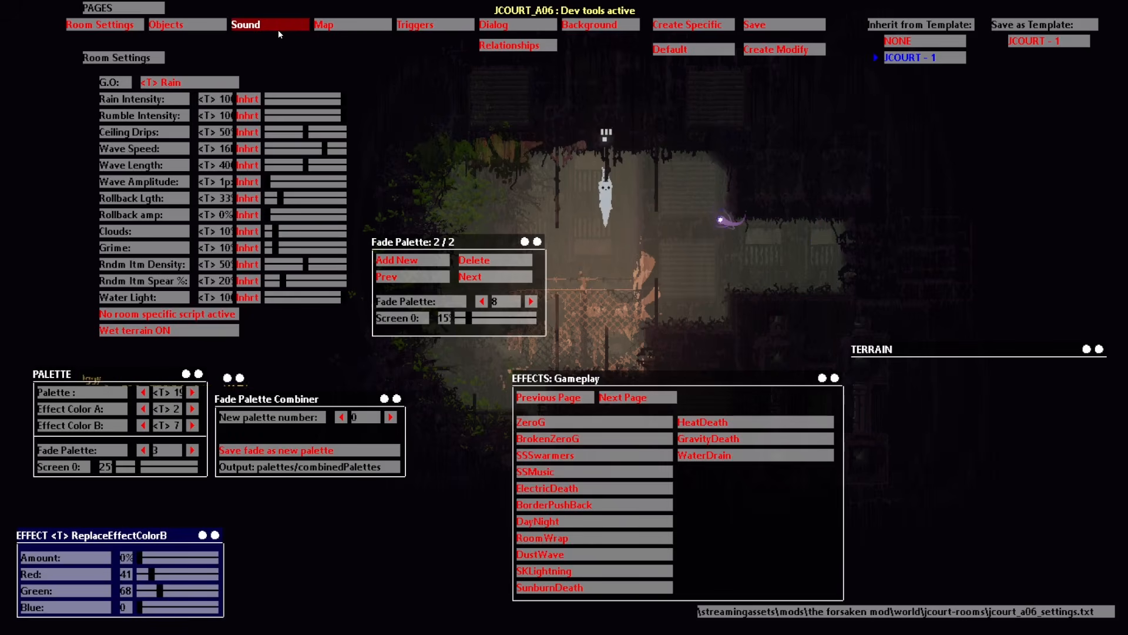
pyautogui.click(277, 30)
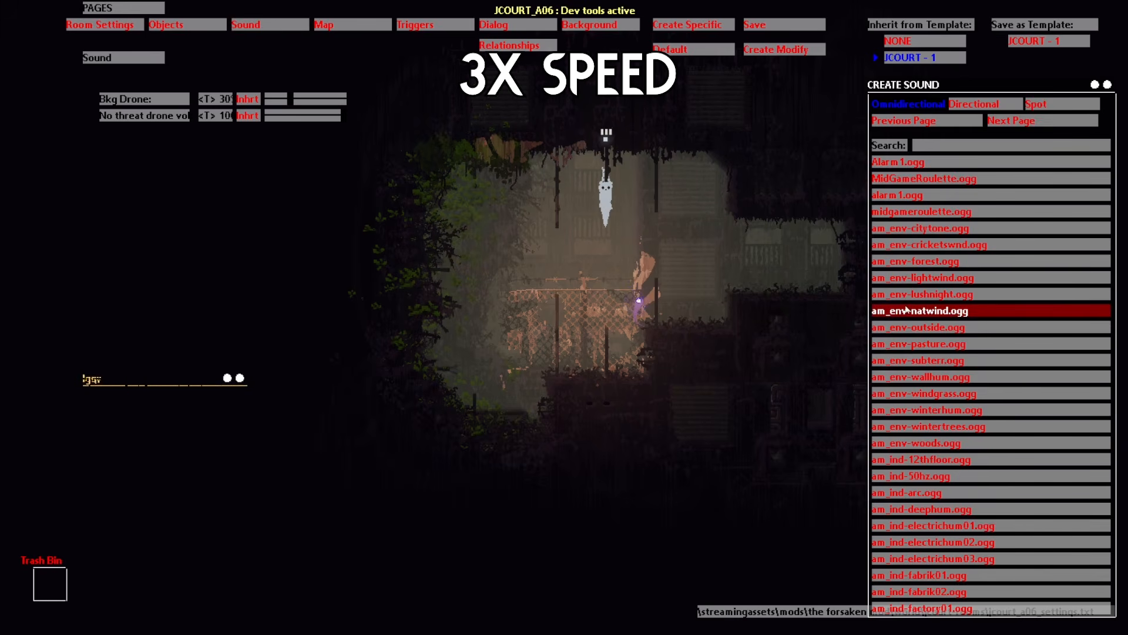
# Step: Add am_env-subterr.ogg, mute the background drone to 0%, and add rwtw_ambinterior.ogg at 30% volume
pyautogui.click(905, 360)
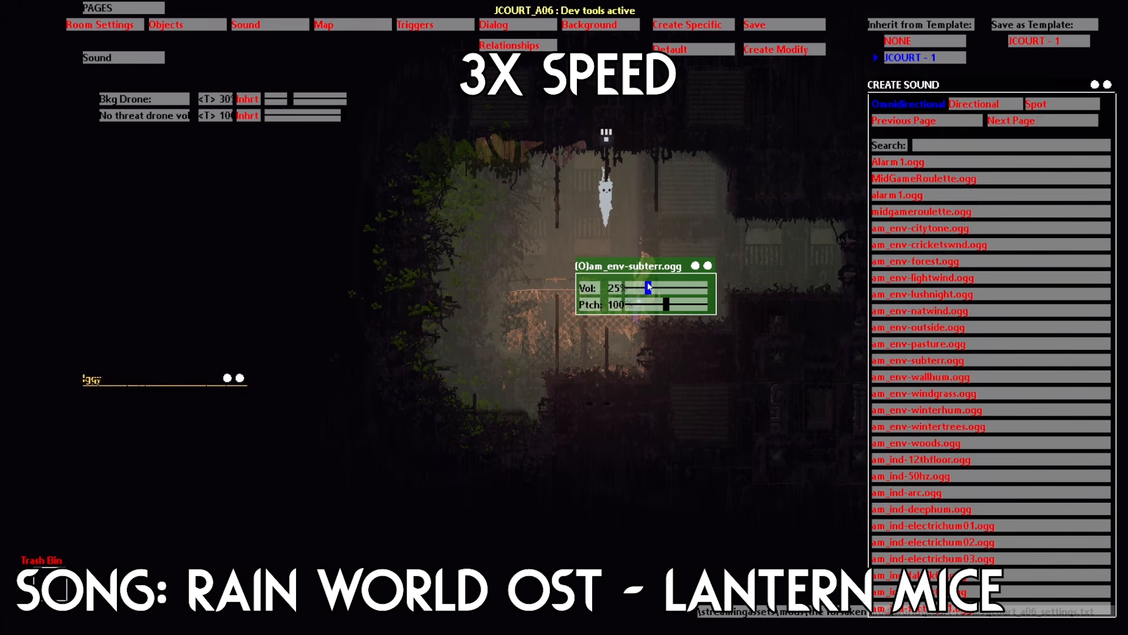
pyautogui.moveTo(290, 100); pyautogui.dragTo(267, 99)
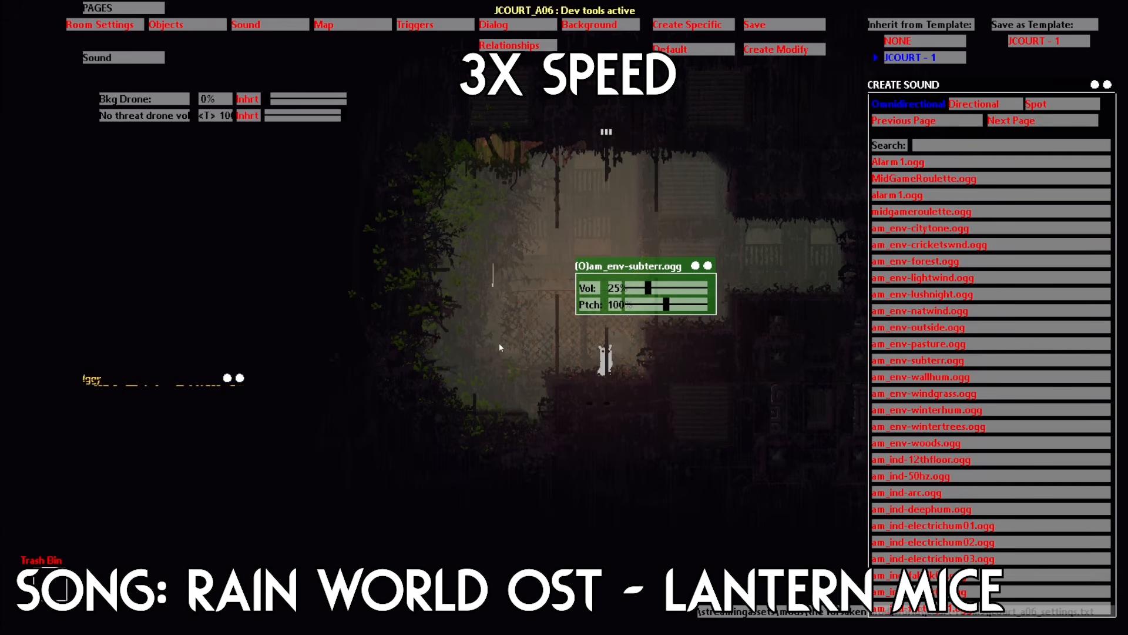
pyautogui.click(1007, 121)
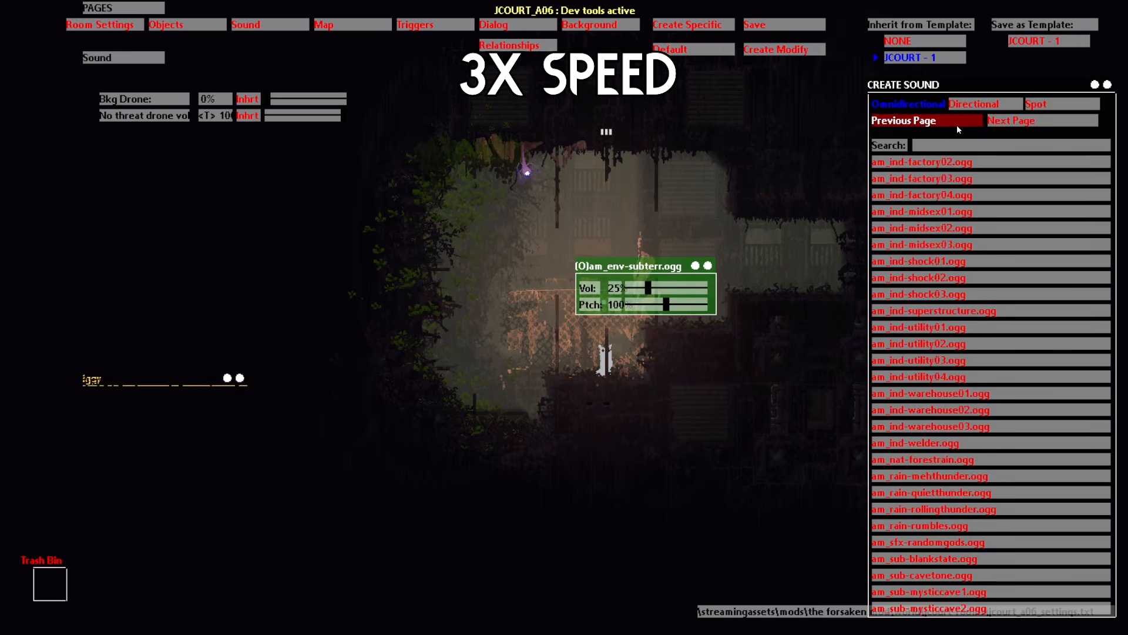
pyautogui.click(1028, 122)
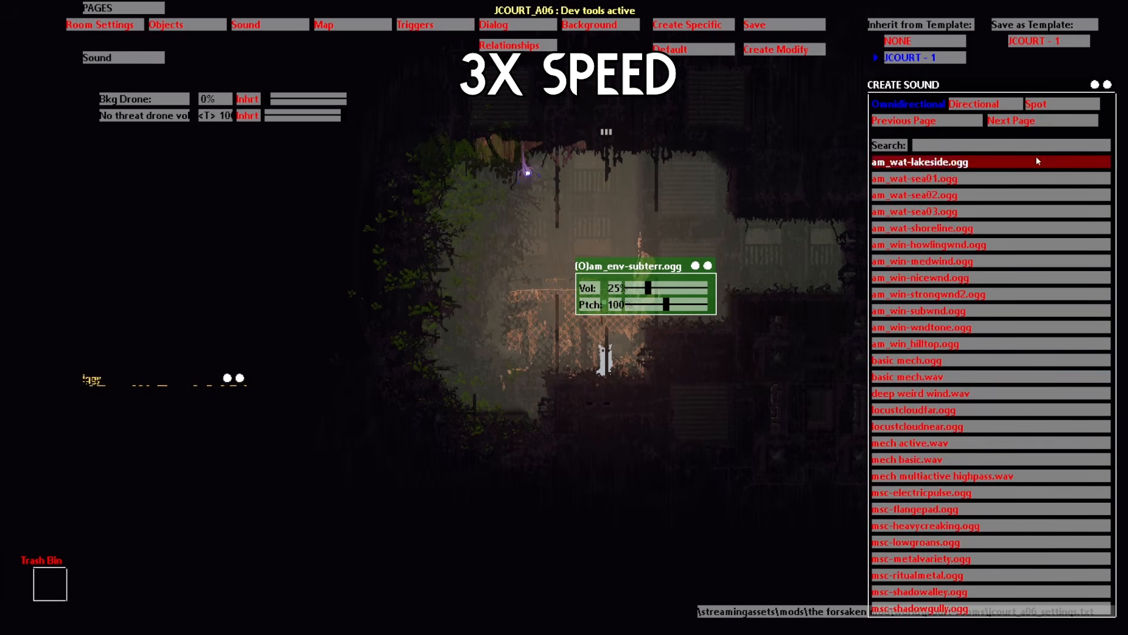
pyautogui.click(1035, 122)
pyautogui.click(951, 496)
pyautogui.moveTo(680, 389); pyautogui.dragTo(685, 390)
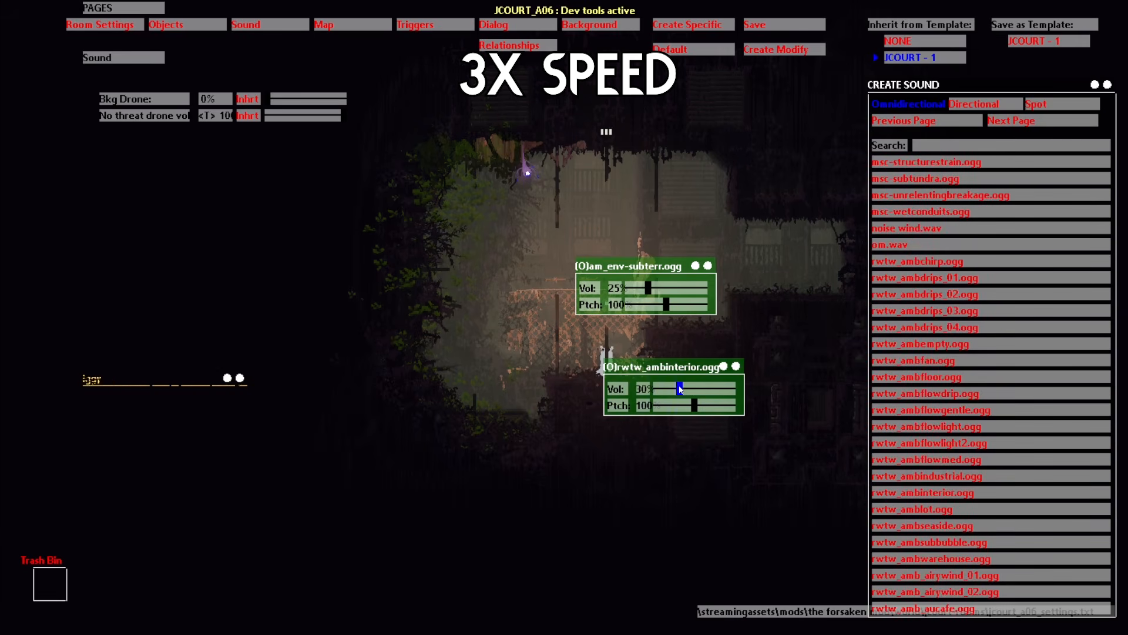
# Step: Add an enlarged mech active.wav spot sound on the right with 15% taper
pyautogui.click(1036, 104)
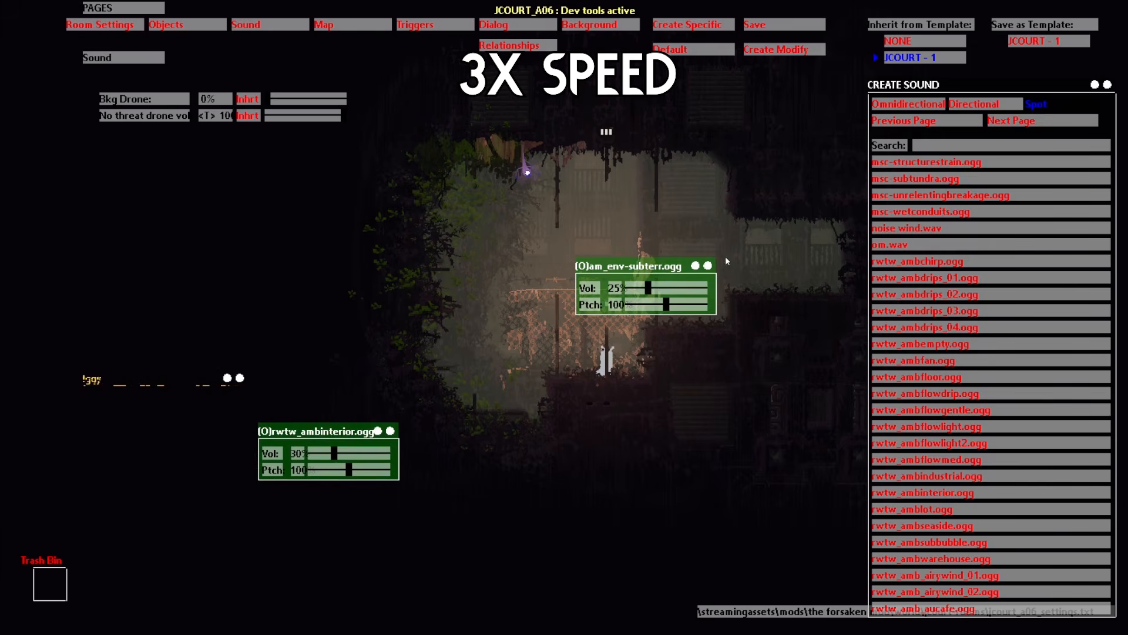
pyautogui.click(966, 121)
pyautogui.click(967, 444)
pyautogui.moveTo(600, 380); pyautogui.dragTo(746, 488)
pyautogui.moveTo(662, 372); pyautogui.dragTo(667, 372)
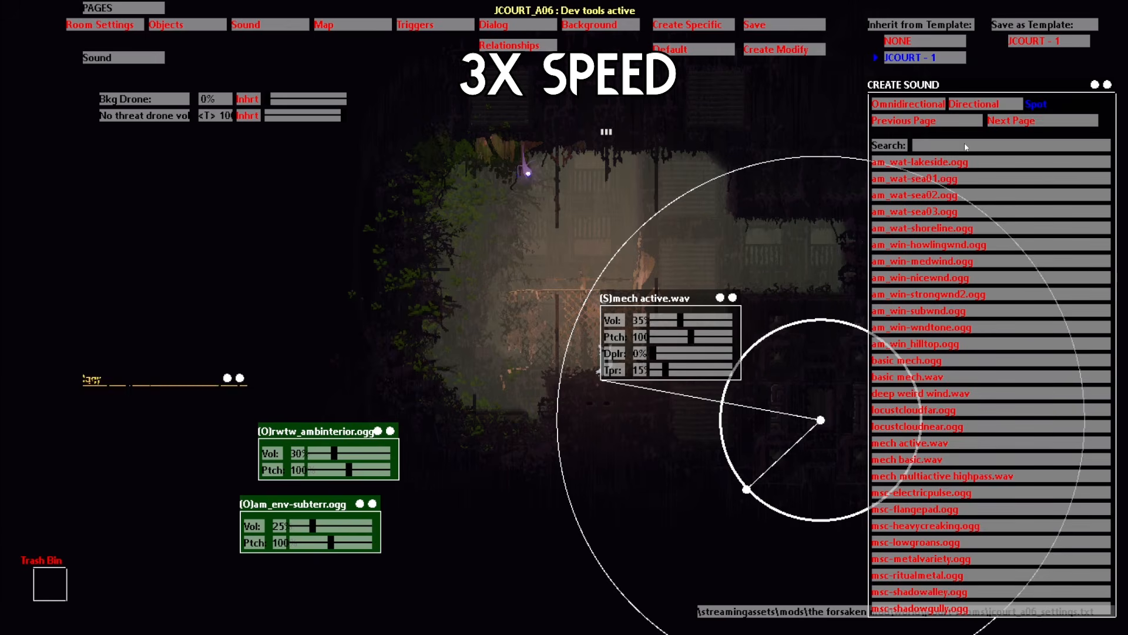
# Step: Add a mech basic.wav spot sound at the top-left with a smaller inner radius and 15% taper
pyautogui.click(907, 459)
pyautogui.moveTo(590, 388); pyautogui.dragTo(498, 97)
pyautogui.moveTo(469, 126); pyautogui.dragTo(484, 117)
pyautogui.moveTo(659, 307); pyautogui.dragTo(502, 379)
pyautogui.moveTo(495, 450); pyautogui.dragTo(500, 450)
pyautogui.click(720, 297)
pyautogui.moveTo(732, 298); pyautogui.dragTo(778, 552)
pyautogui.click(553, 378)
# Step: Add a second mech basic.wav spot at the top right and discard a stray basic mech.wav spot
pyautogui.click(987, 460)
pyautogui.moveTo(599, 418); pyautogui.dragTo(719, 101)
pyautogui.moveTo(690, 379); pyautogui.dragTo(694, 378)
pyautogui.moveTo(708, 128); pyautogui.dragTo(709, 125)
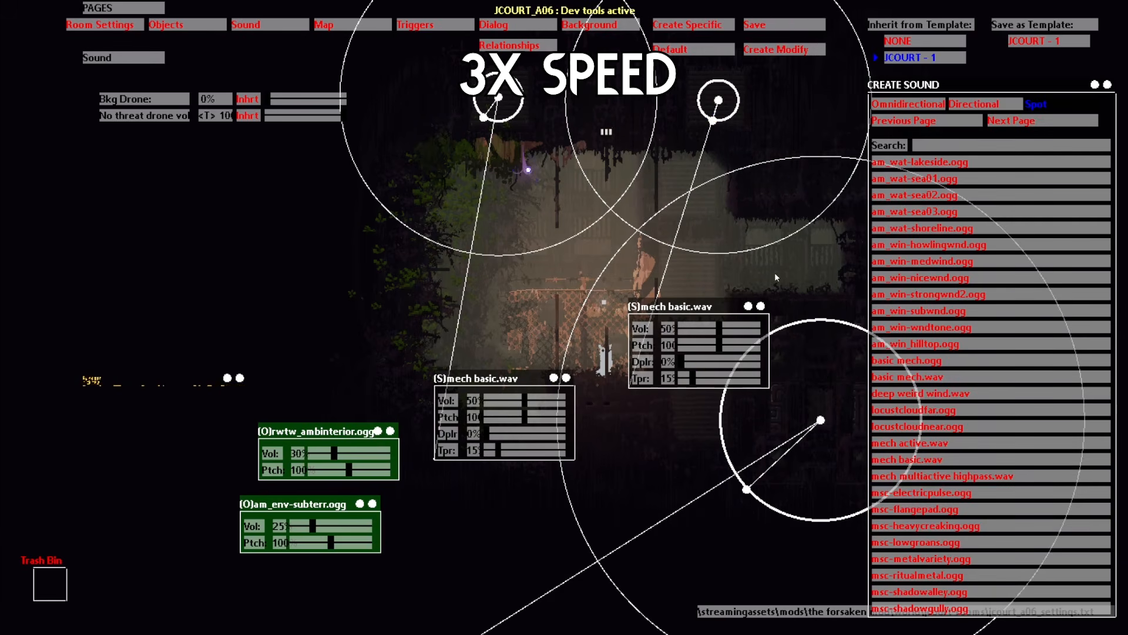
pyautogui.click(908, 376)
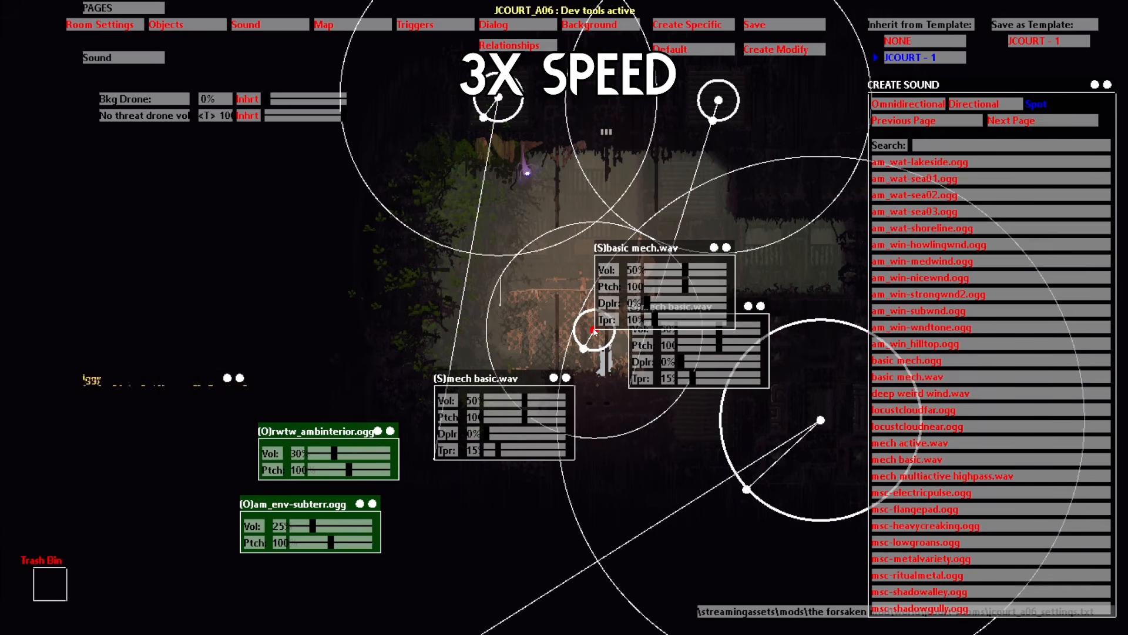
pyautogui.moveTo(594, 329); pyautogui.dragTo(49, 590)
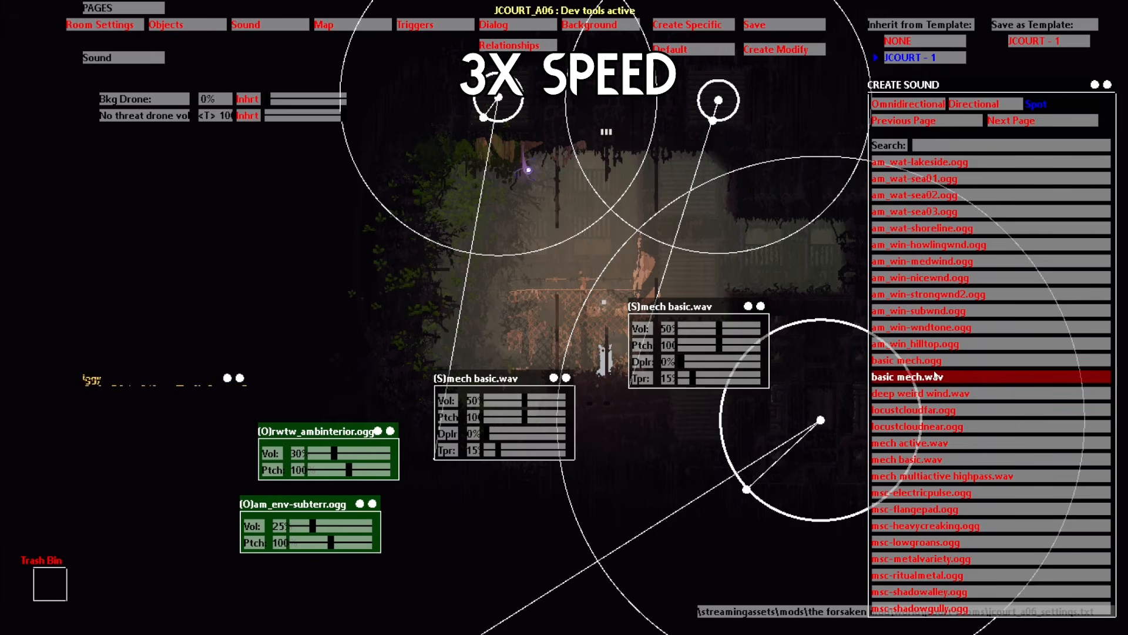
# Step: Add a third, smaller mech basic.wav spot on the right with about 15% taper, then save the room
pyautogui.click(925, 460)
pyautogui.moveTo(579, 390); pyautogui.dragTo(679, 422)
pyautogui.moveTo(760, 307); pyautogui.dragTo(501, 247)
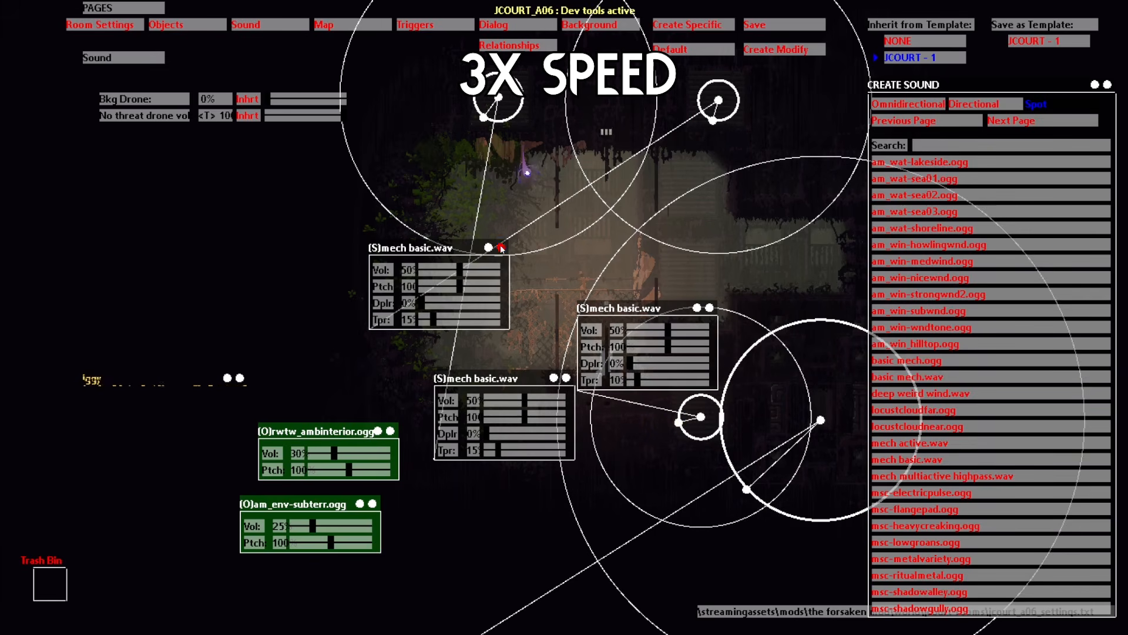
pyautogui.moveTo(638, 381); pyautogui.dragTo(642, 382)
pyautogui.click(783, 26)
pyautogui.press('o')
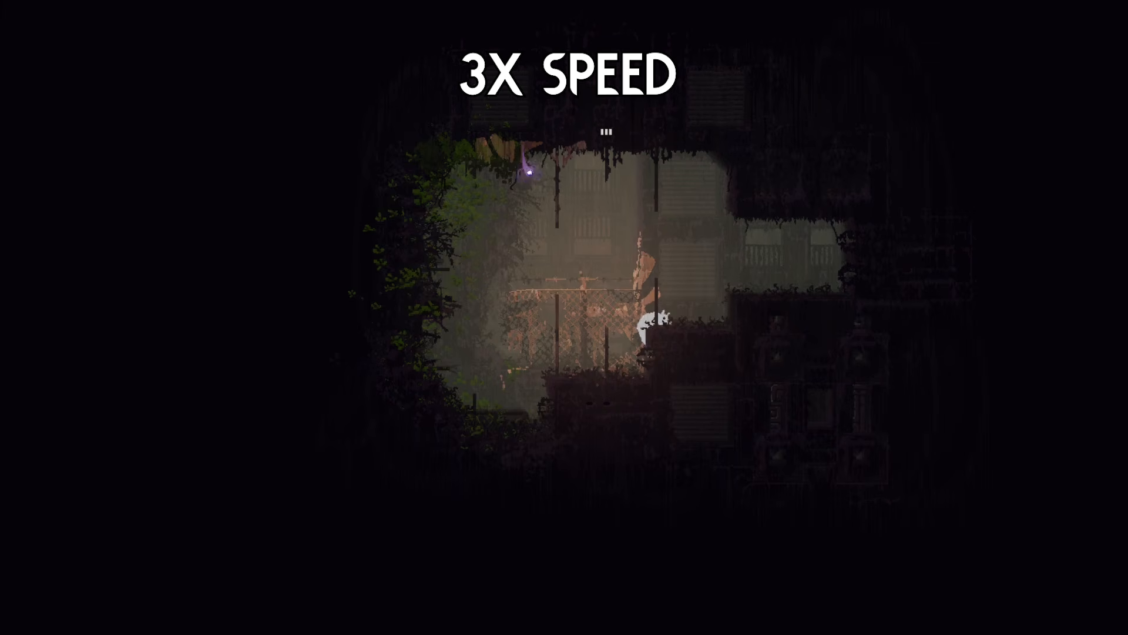
# Step: Climb the pole, leap right across two poles, then jump left over the fence
pyautogui.press('Up')
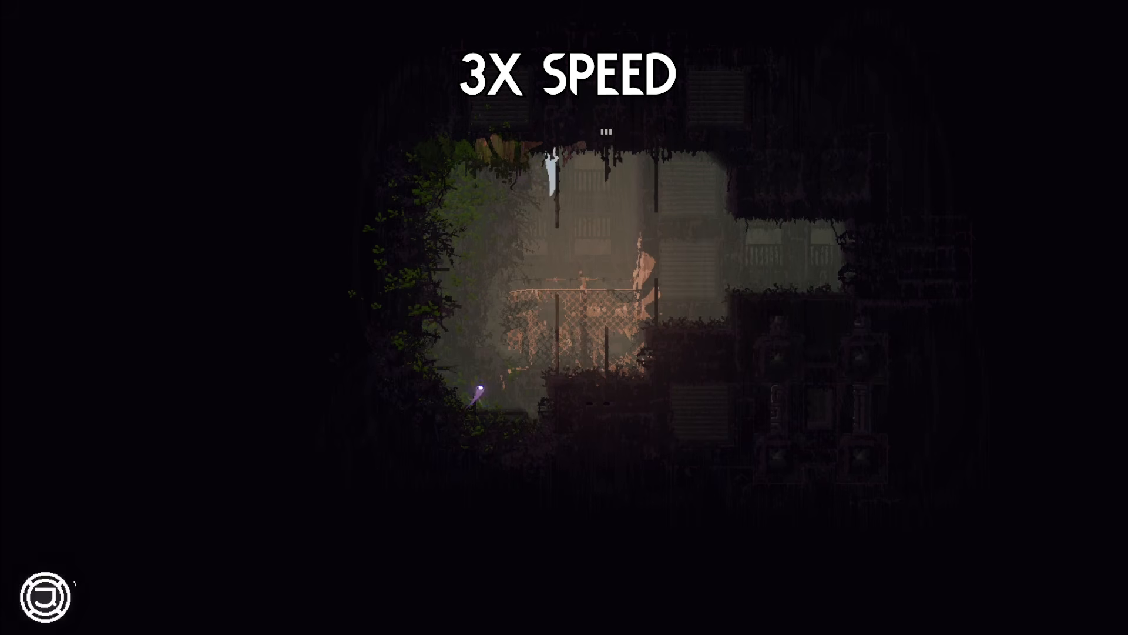
pyautogui.press('Right')
pyautogui.press('z')
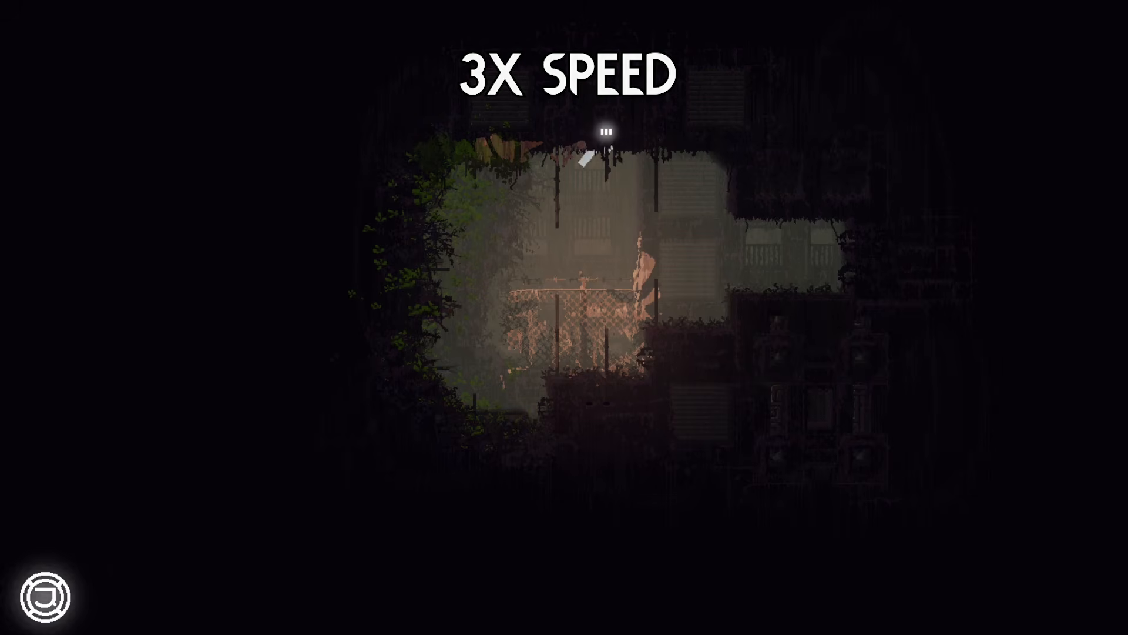
pyautogui.press('Right')
pyautogui.press('z')
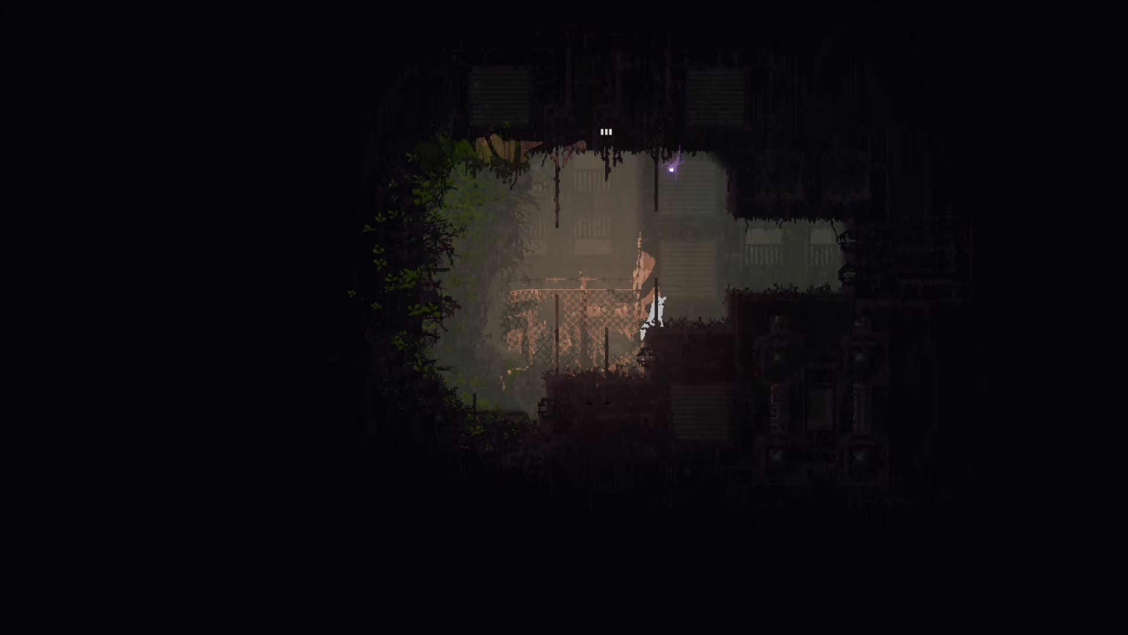
pyautogui.press('Left')
pyautogui.press('z')
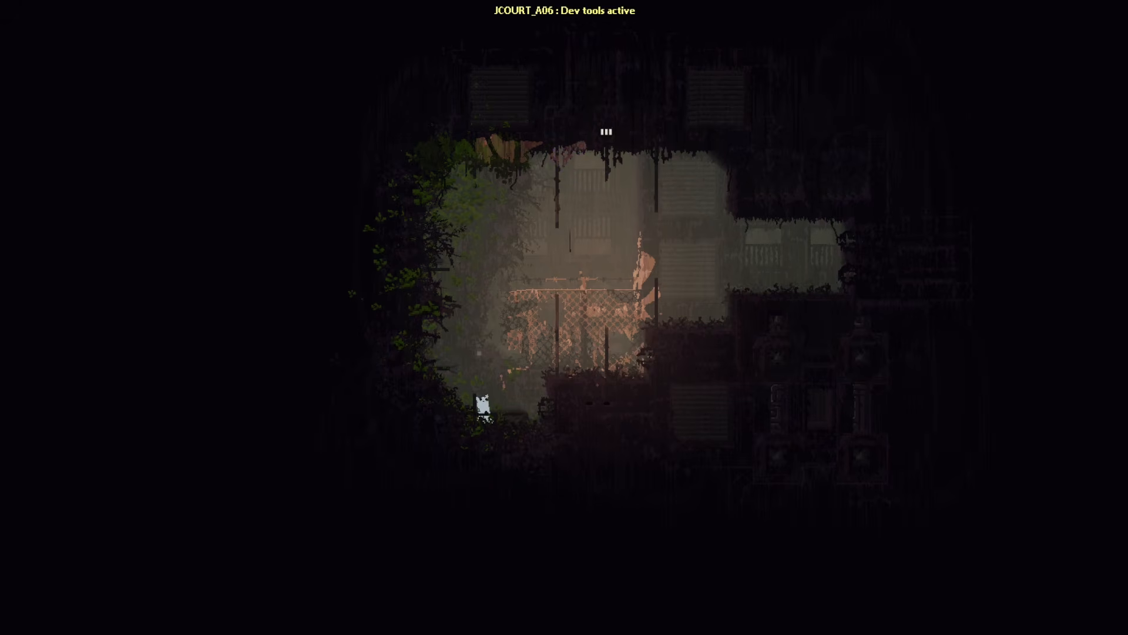
# Step: Place the first Spike in the left-side foliage and set its end point
pyautogui.press('h')
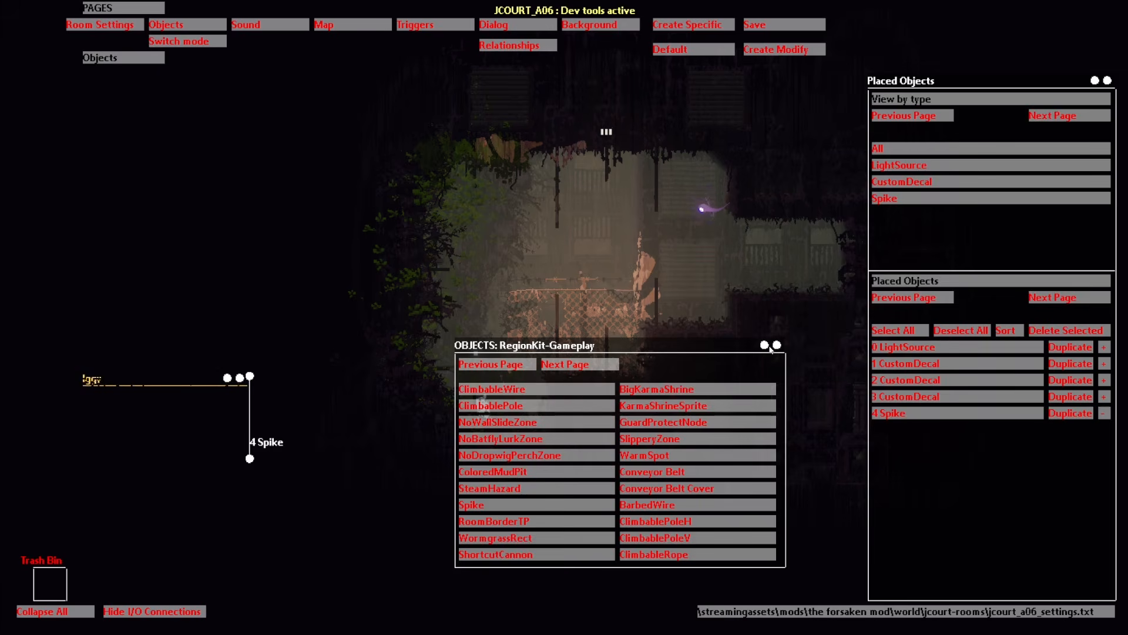
pyautogui.click(765, 345)
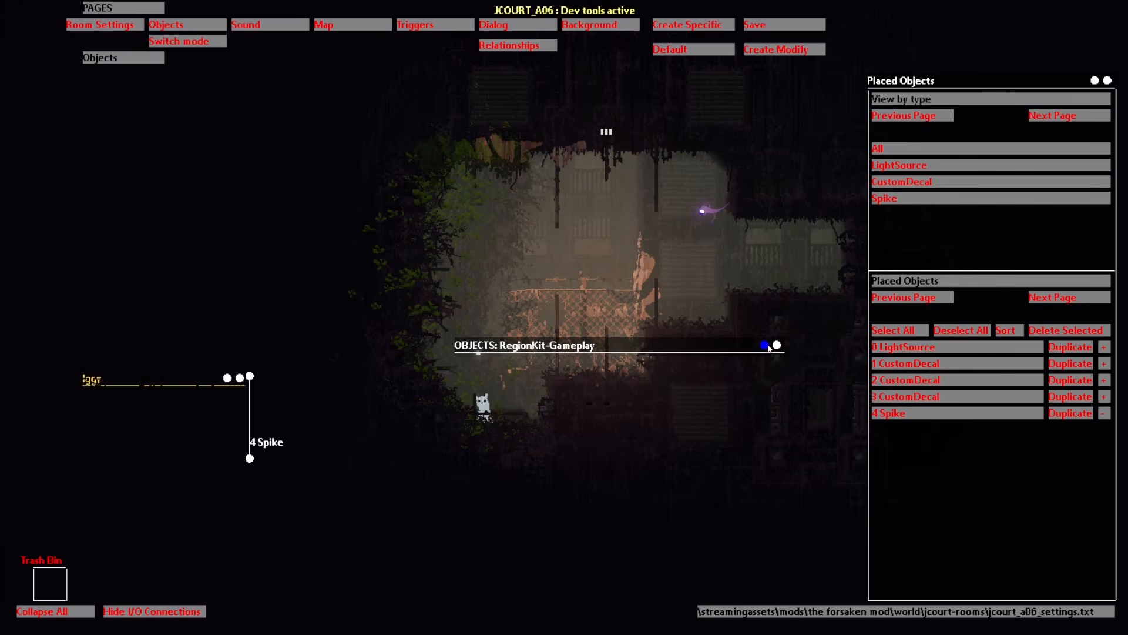
pyautogui.moveTo(183, 440); pyautogui.dragTo(161, 497)
pyautogui.moveTo(253, 463); pyautogui.dragTo(516, 365)
pyautogui.moveTo(423, 398); pyautogui.dragTo(430, 420)
pyautogui.click(1104, 414)
pyautogui.moveTo(746, 346); pyautogui.dragTo(980, 507)
# Step: Duplicate it into Spikes 5, 6 and 7 stacked up the foliage with angled end points
pyautogui.click(1071, 413)
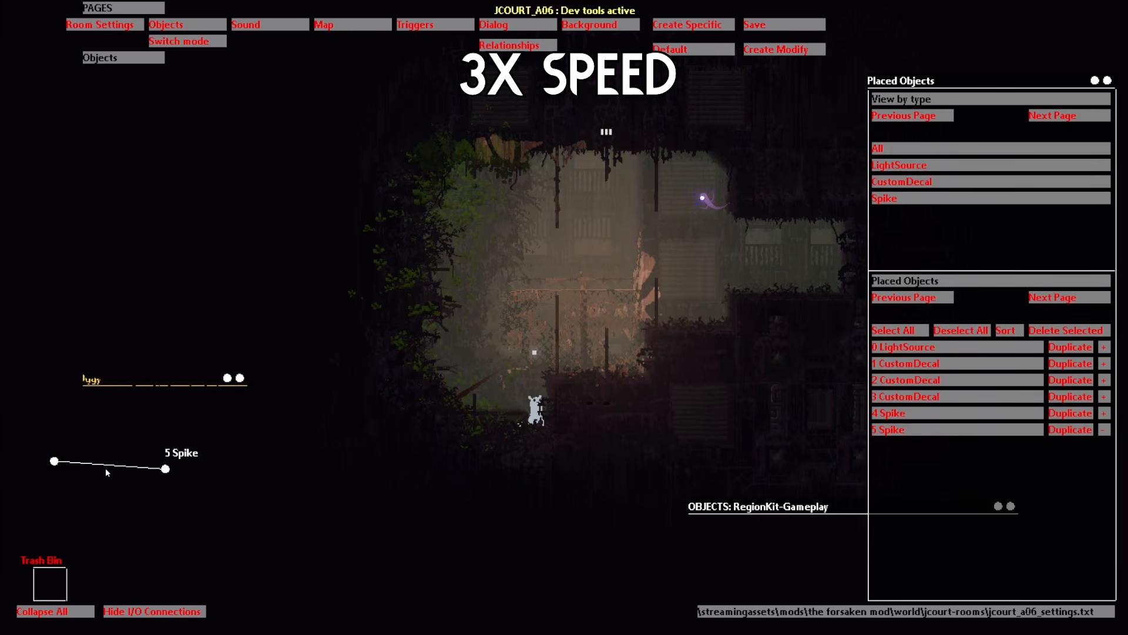
pyautogui.moveTo(165, 469); pyautogui.dragTo(493, 348)
pyautogui.click(1071, 414)
pyautogui.moveTo(166, 469); pyautogui.dragTo(498, 286)
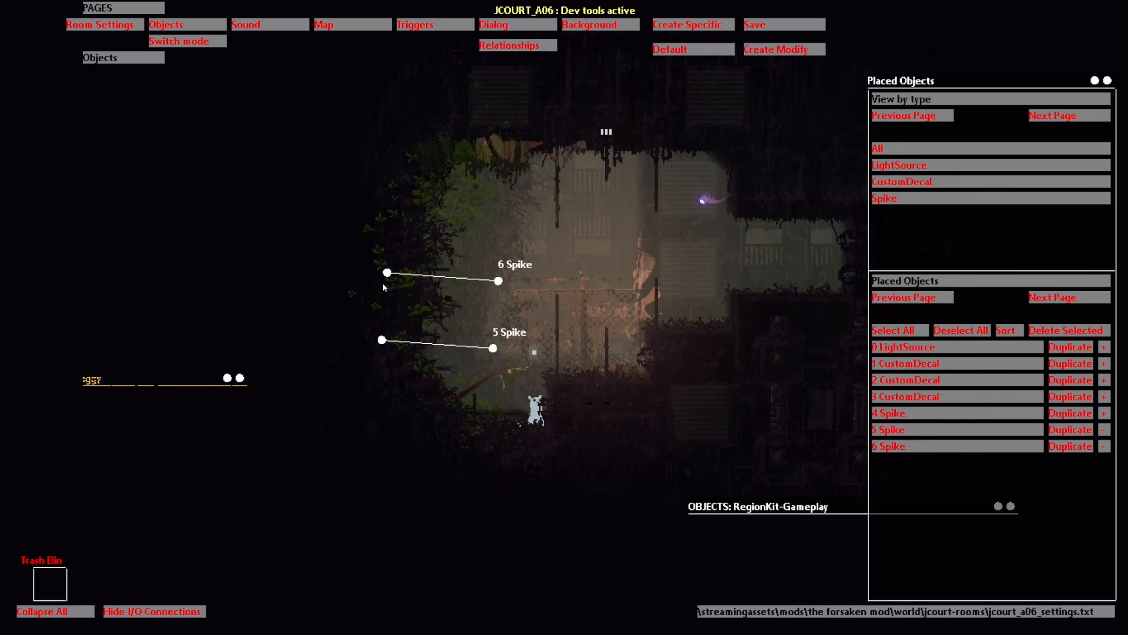
pyautogui.moveTo(374, 315); pyautogui.dragTo(396, 303)
pyautogui.click(1071, 446)
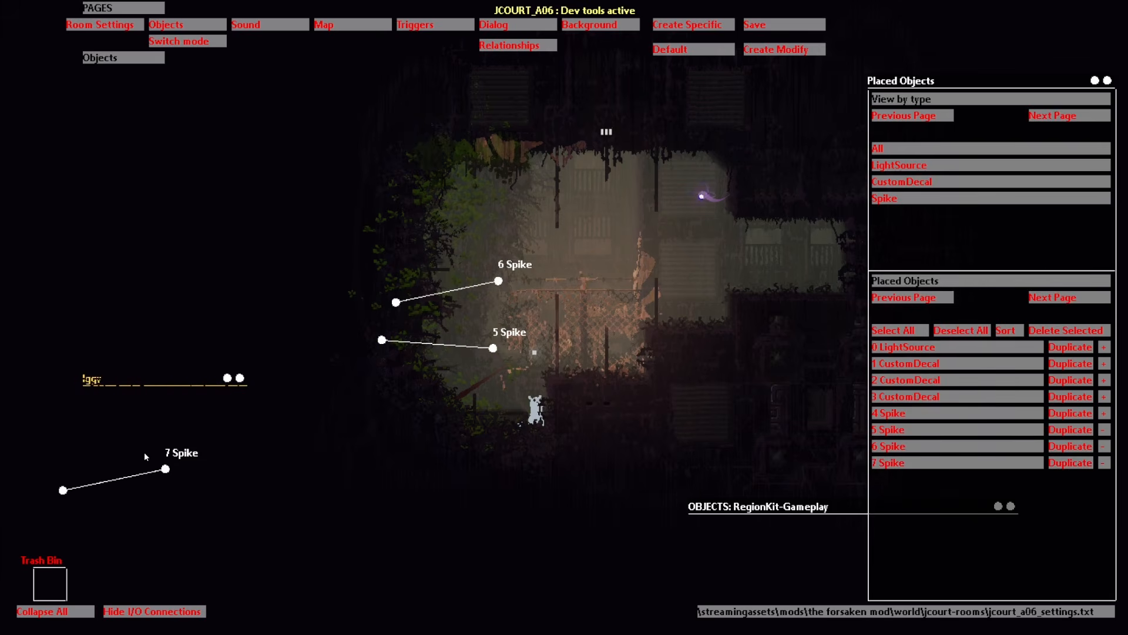
pyautogui.moveTo(166, 468); pyautogui.dragTo(490, 235)
pyautogui.moveTo(389, 257); pyautogui.dragTo(391, 257)
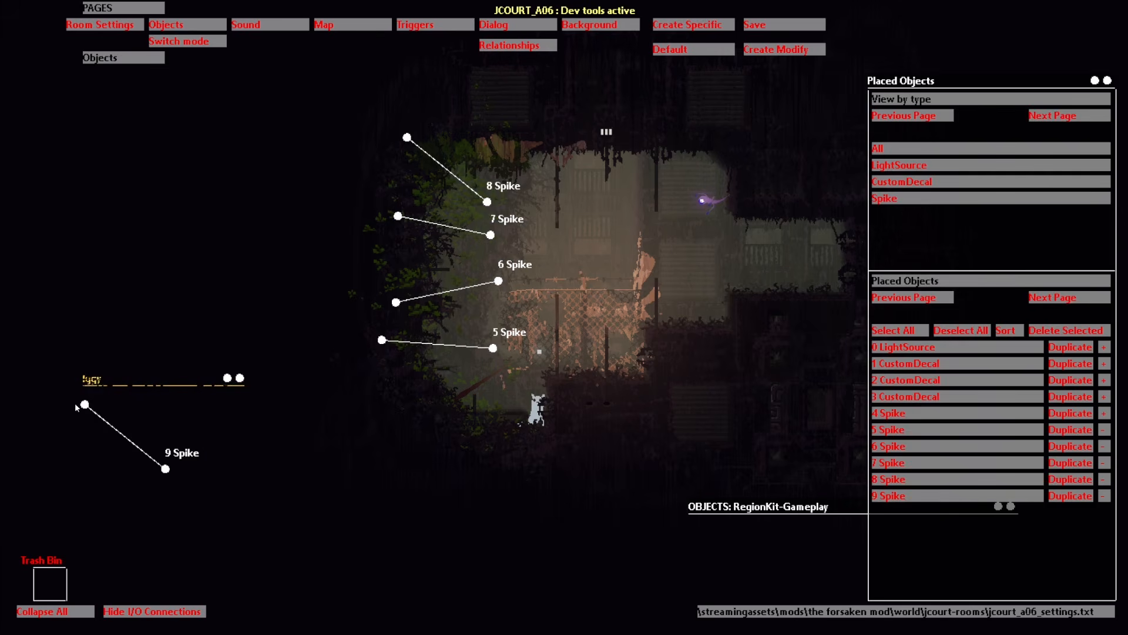
# Step: Place Spike 9, then duplicate it into Spikes 10 and 11 higher in the foliage
pyautogui.moveTo(166, 469); pyautogui.dragTo(441, 388)
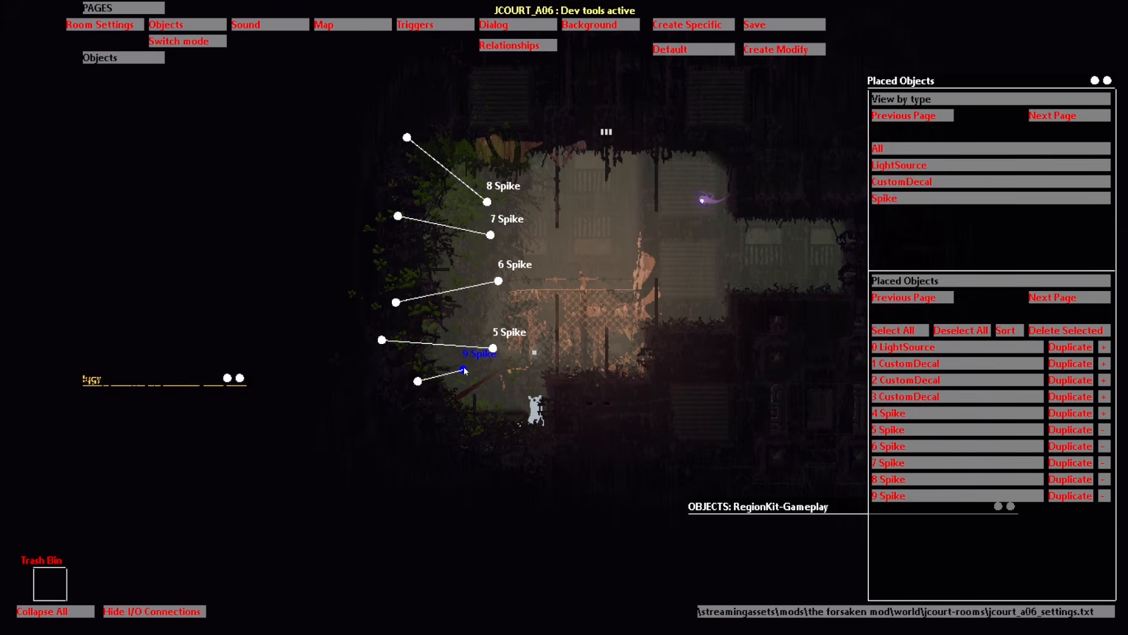
pyautogui.click(1053, 500)
pyautogui.moveTo(166, 469); pyautogui.dragTo(448, 276)
pyautogui.click(1070, 512)
pyautogui.moveTo(165, 469); pyautogui.dragTo(439, 197)
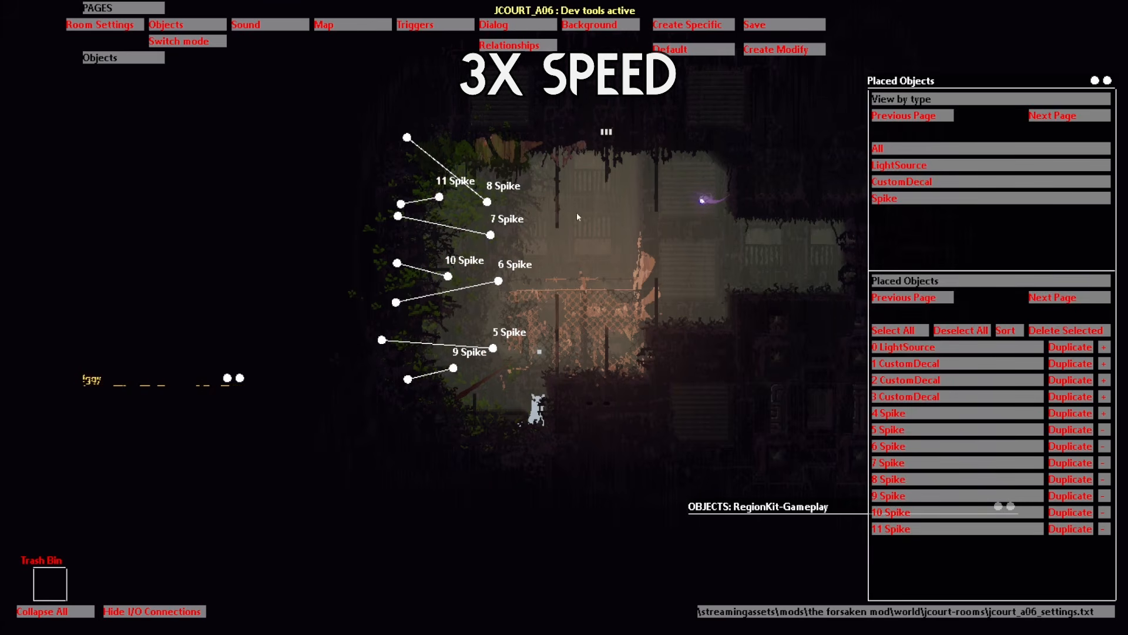
# Step: Restart the session and warp into the edited JCOURT_A06 room
pyautogui.press('h')
pyautogui.press('r')
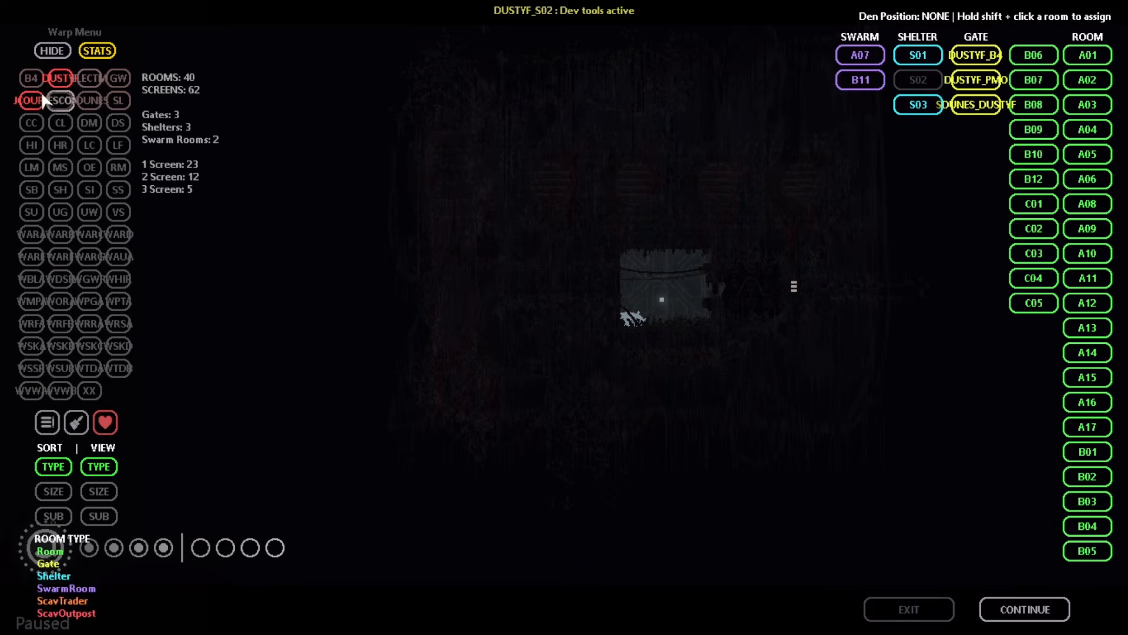
pyautogui.click(42, 96)
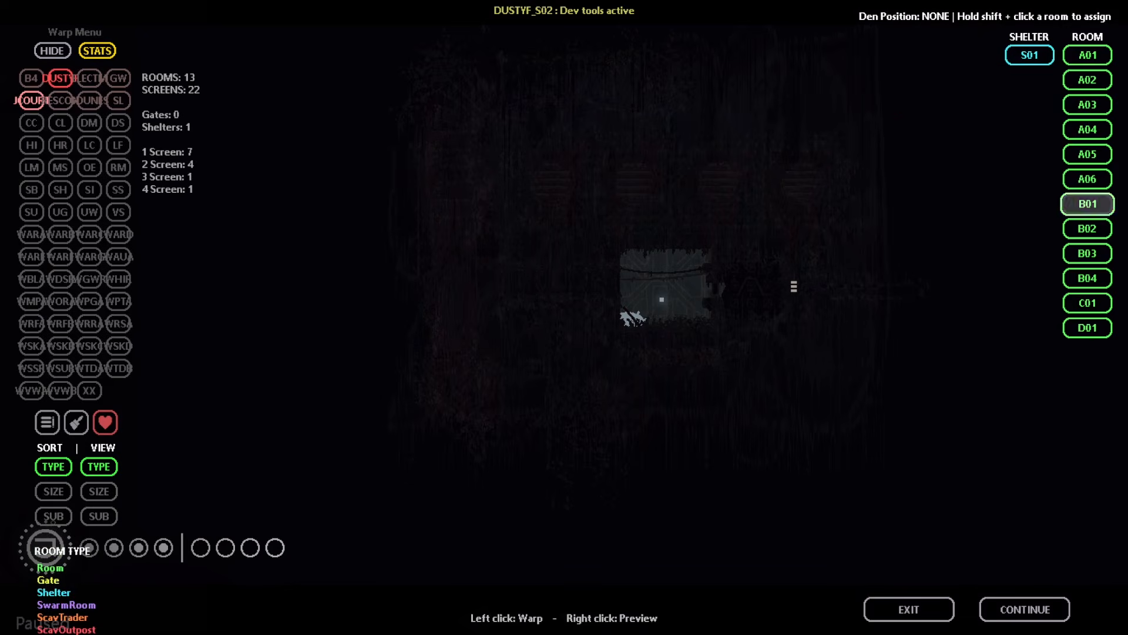
pyautogui.click(1087, 153)
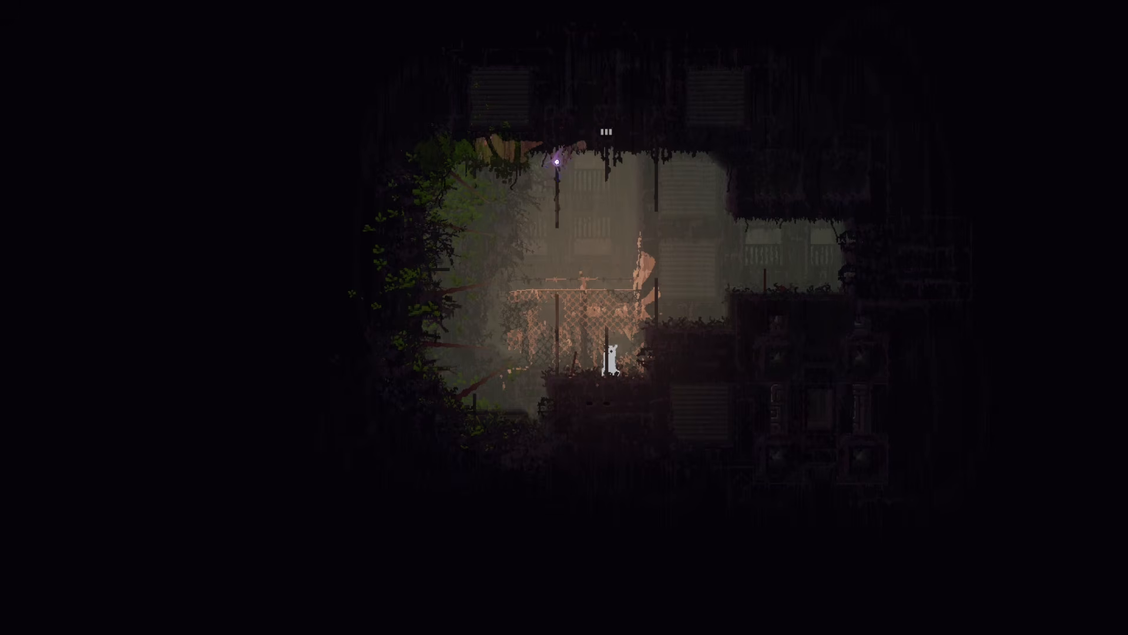
# Step: Grab the spear, jump to the pole, leap to the right ledge and back left
pyautogui.press('Left')
pyautogui.press('shift')
pyautogui.press('Right')
pyautogui.press('z')
pyautogui.press('Up')
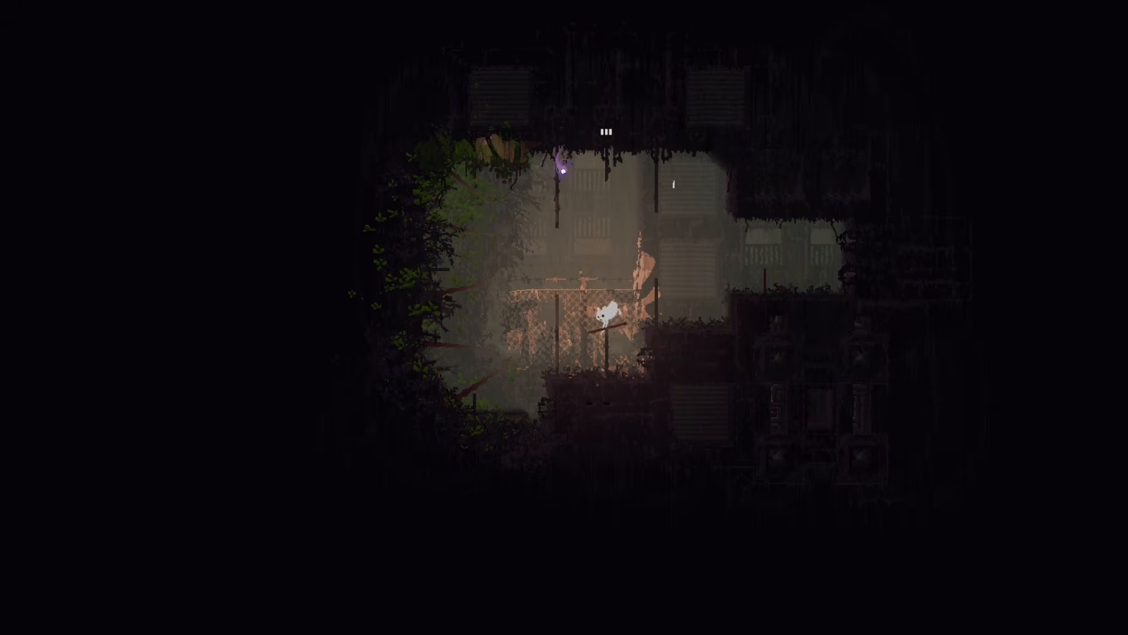
pyautogui.press('z')
# Step: Climb the right pole, leap left to the upper pole, then leap right onto the ledge
pyautogui.press('z')
pyautogui.press('Left')
pyautogui.press('o')
pyautogui.press('o')
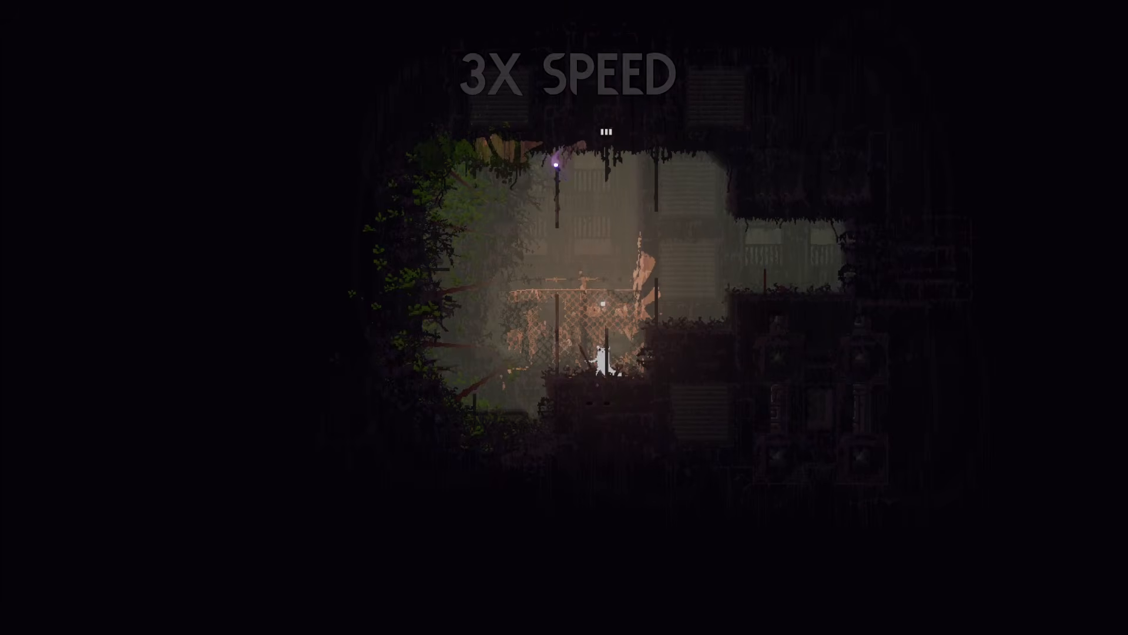
pyautogui.press('Up')
pyautogui.press('z')
pyautogui.press('Left')
pyautogui.press('z')
pyautogui.press('Up')
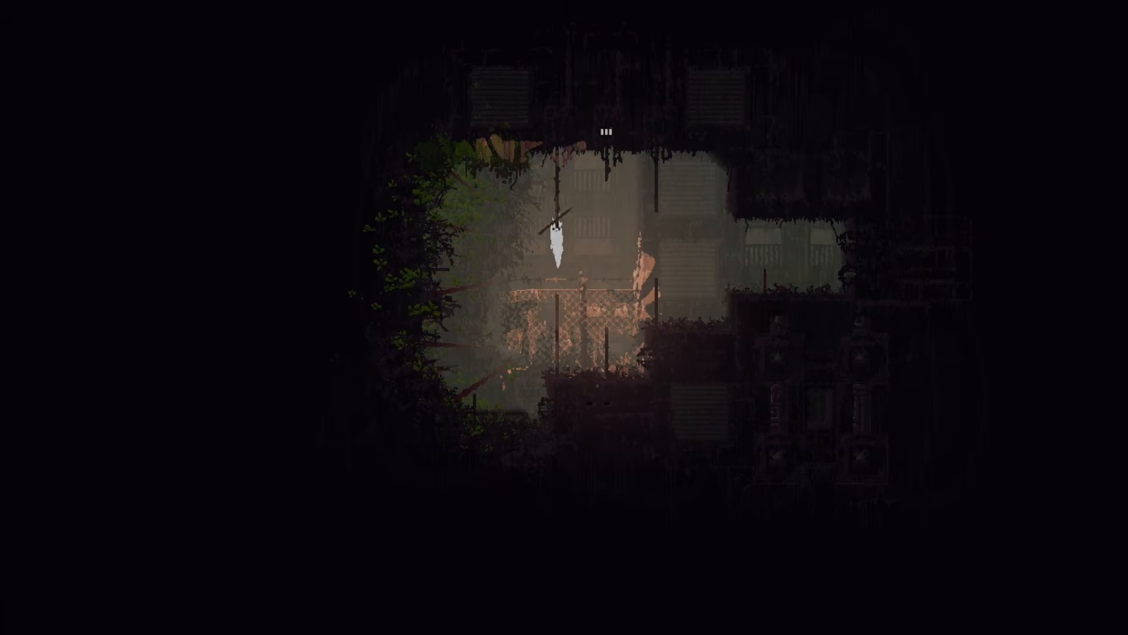
pyautogui.press('Down')
pyautogui.press('z')
pyautogui.press('Right')
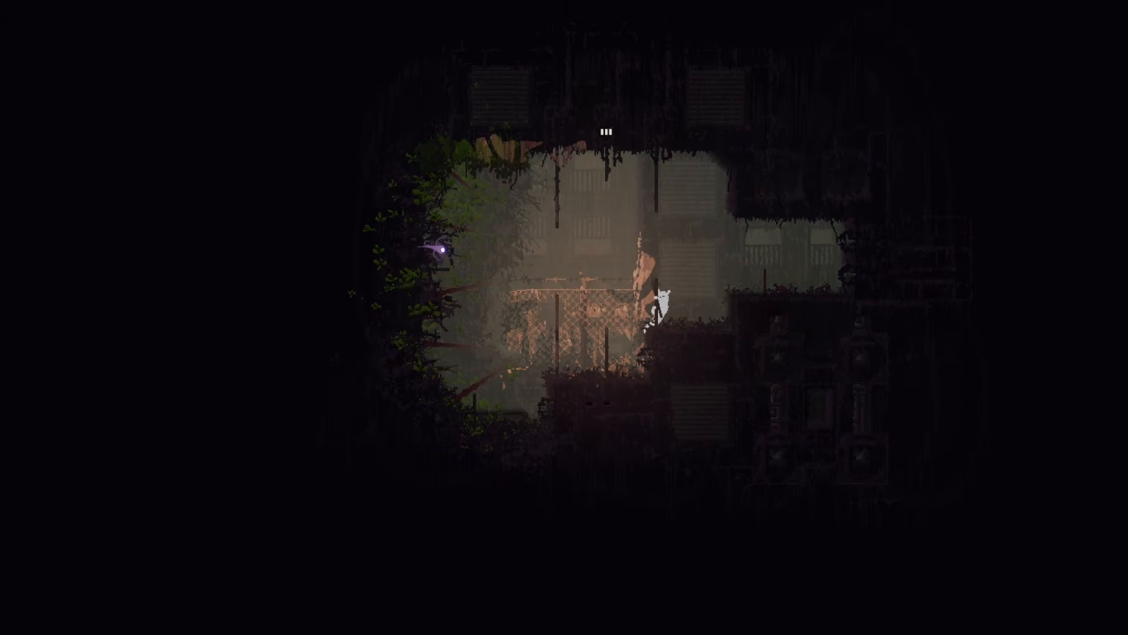